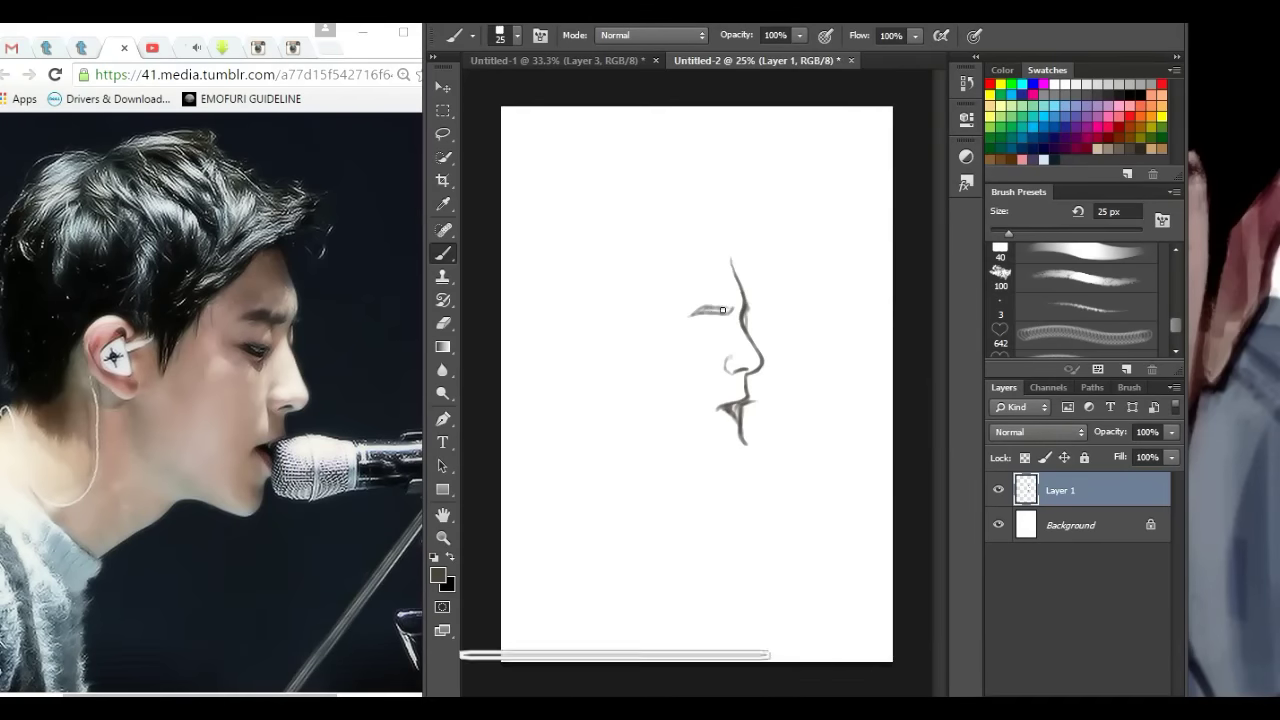
Step: Extend the eyebrow stroke to meet the profile and clean up the top of the profile line
{"action": "left_click_drag", "start_coordinate": [712, 311], "coordinate": [735, 309]}
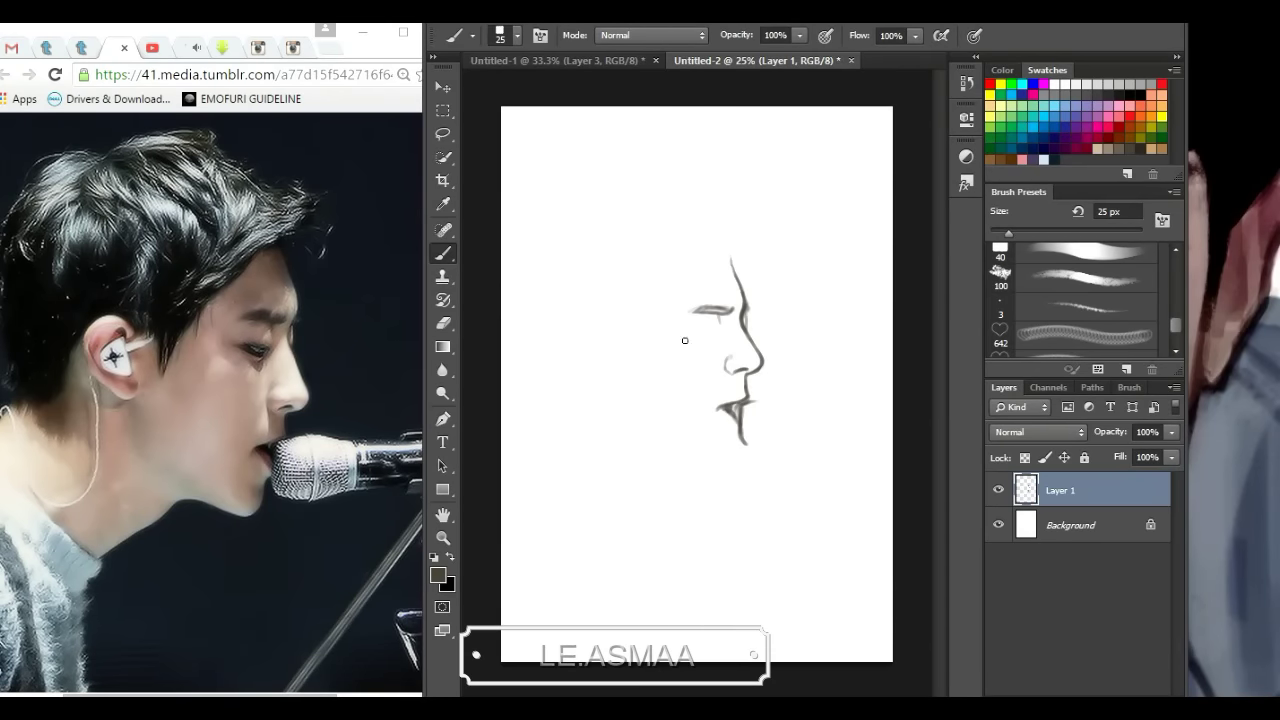
{"action": "key", "text": "ctrl+t"}
{"action": "key", "text": "Escape"}
{"action": "key", "text": "e"}
{"action": "key", "text": "b"}
{"action": "mouse_move", "coordinate": [743, 300]}
{"action": "left_mouse_down"}
{"action": "mouse_move", "coordinate": [739, 252]}
{"action": "mouse_move", "coordinate": [744, 290]}
{"action": "left_mouse_up"}
{"action": "key", "text": "e"}
{"action": "key", "text": "b"}
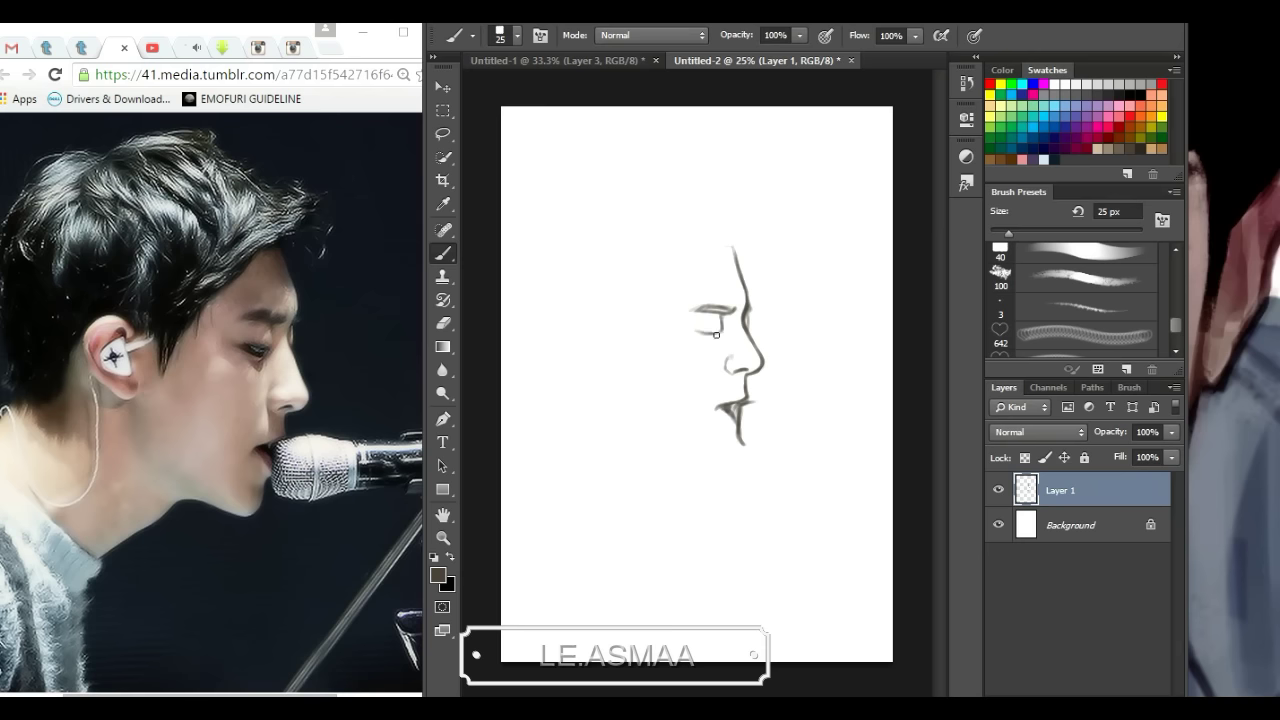
Step: Erase and redraw the lower eye strokes
{"action": "key", "text": "e"}
{"action": "mouse_move", "coordinate": [700, 330]}
{"action": "left_mouse_down"}
{"action": "mouse_move", "coordinate": [690, 326]}
{"action": "mouse_move", "coordinate": [728, 342]}
{"action": "mouse_move", "coordinate": [698, 322]}
{"action": "mouse_move", "coordinate": [716, 334]}
{"action": "left_mouse_up"}
{"action": "key", "text": "b"}
{"action": "key", "text": "e"}
{"action": "key", "text": "b"}
{"action": "key", "text": "e"}
{"action": "key", "text": "b"}
Step: Nudge the lower face from nose to chin with a Lasso selection
{"action": "key", "text": "l"}
{"action": "key", "text": "b"}
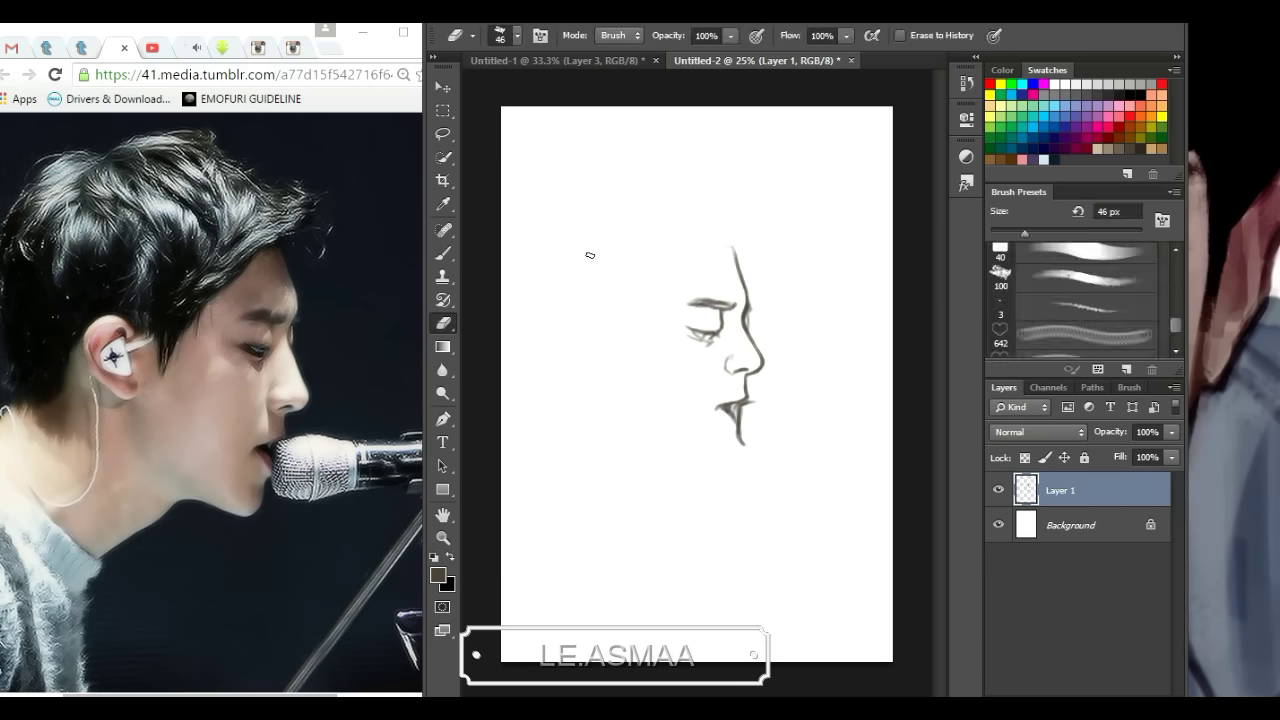
{"action": "key", "text": "l"}
{"action": "mouse_move", "coordinate": [700, 345]}
{"action": "left_mouse_down"}
{"action": "mouse_move", "coordinate": [771, 423]}
{"action": "mouse_move", "coordinate": [760, 427]}
{"action": "left_mouse_up"}
{"action": "key", "text": "ctrl+d"}
{"action": "left_click_drag", "start_coordinate": [736, 356], "coordinate": [729, 349]}
{"action": "key", "text": "ctrl+d"}
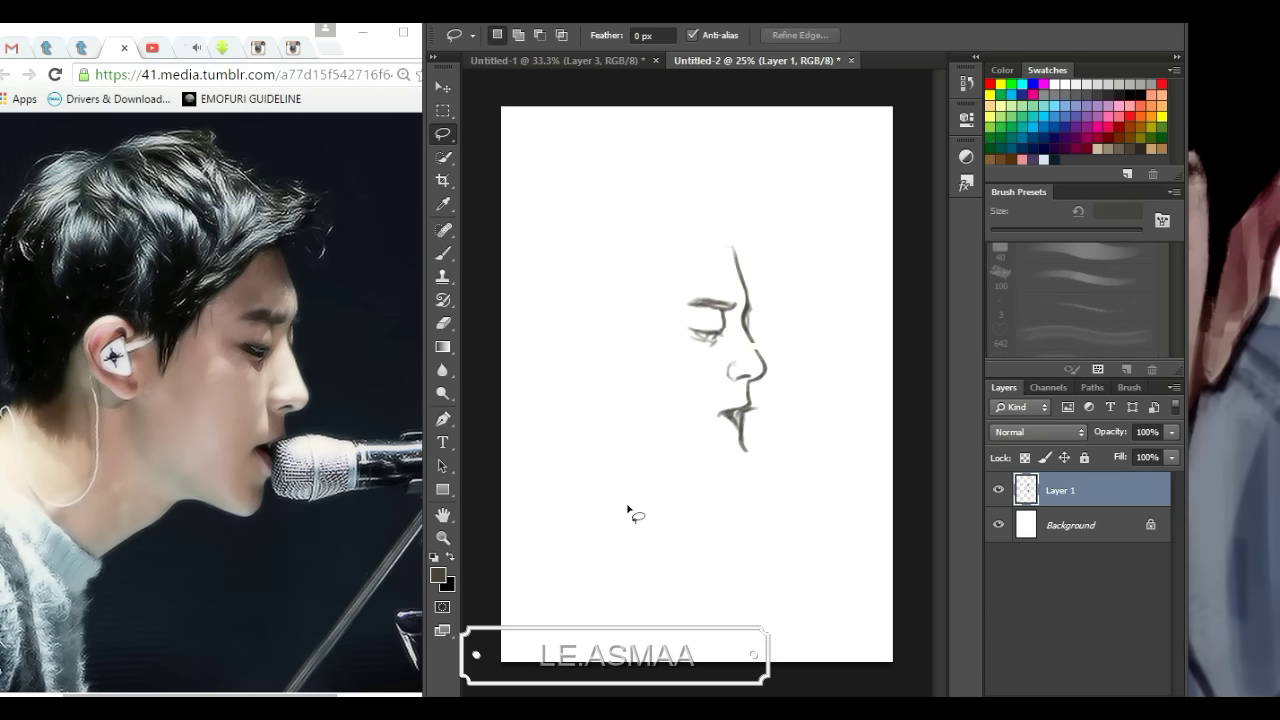
Step: Compare the sketch against the reference photo in the browser
{"action": "key", "text": "e"}
{"action": "key", "text": "b"}
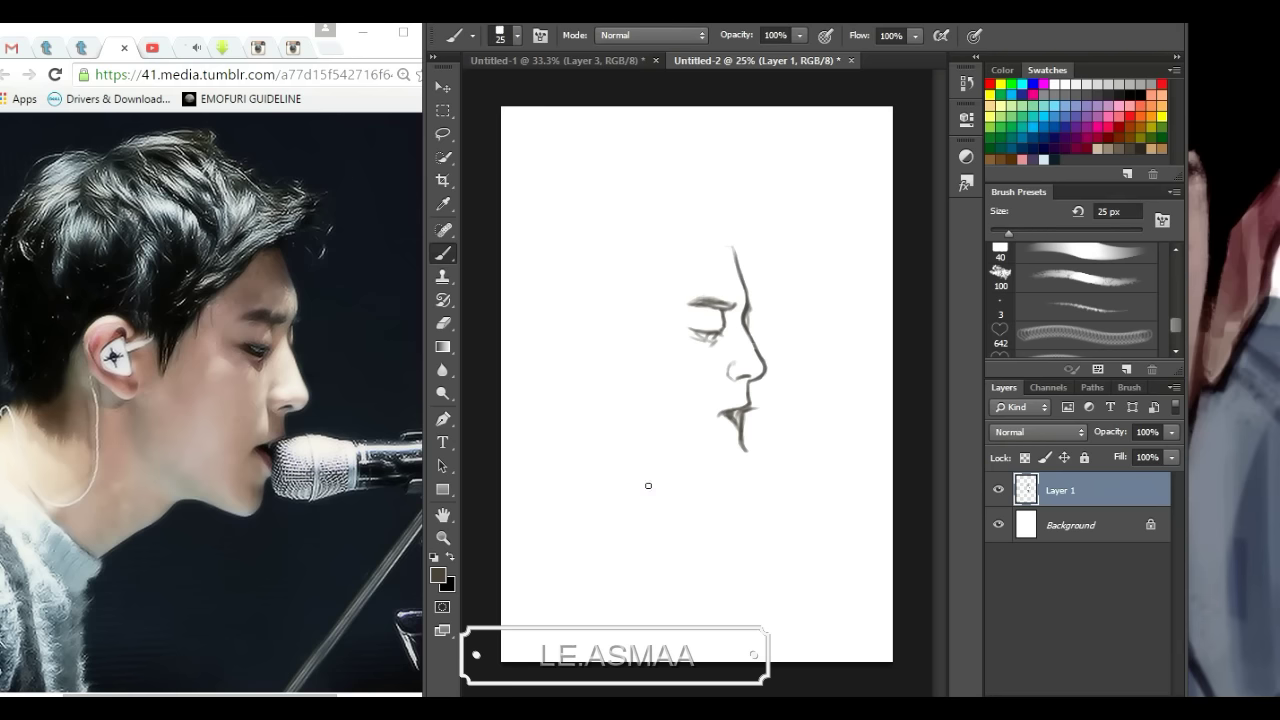
{"action": "left_click", "coordinate": [418, 194]}
{"action": "left_click", "coordinate": [468, 208]}
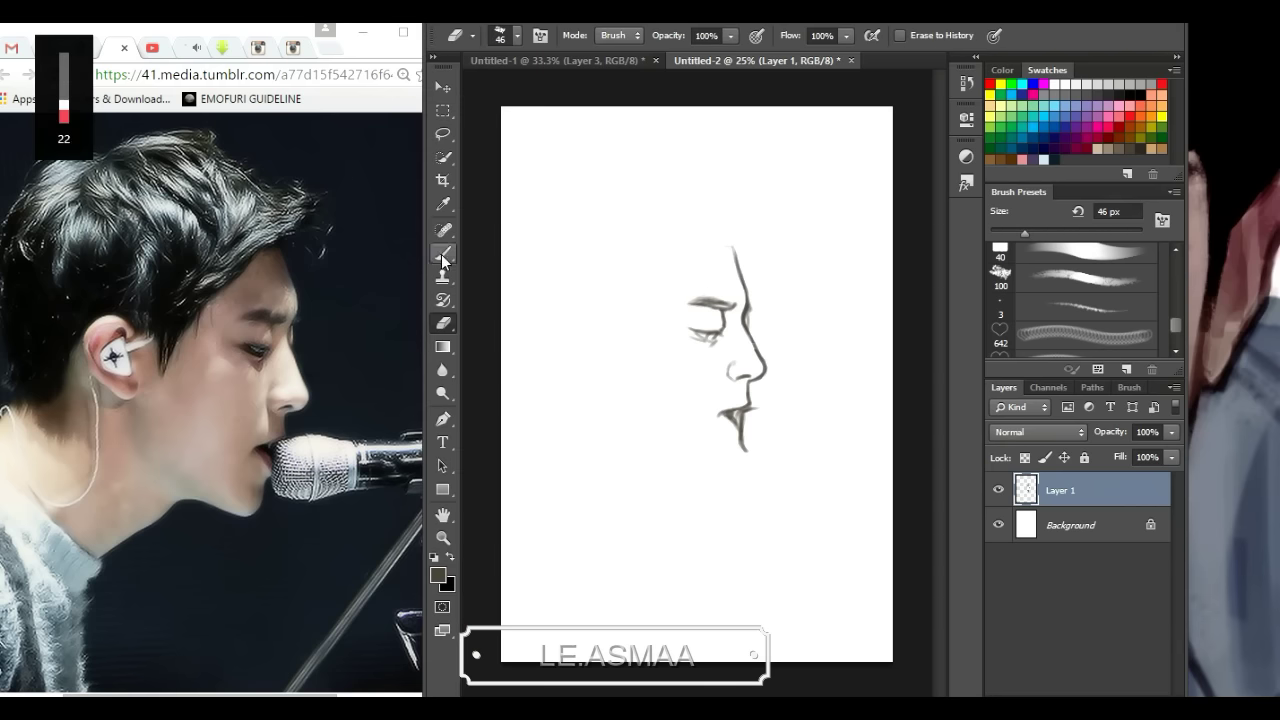
{"action": "key", "text": "e"}
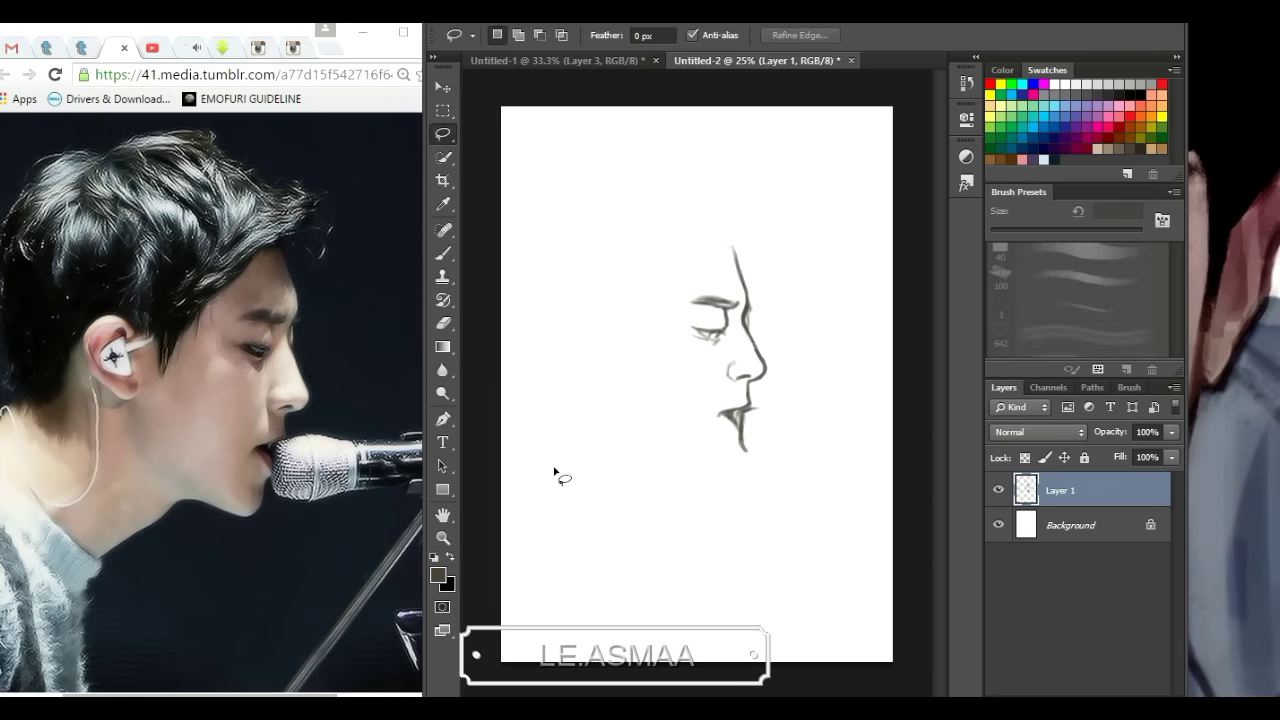
{"action": "key", "text": "b"}
Step: Rework the eyebrow and extend the closed eye stroke to the left
{"action": "key", "text": "e"}
{"action": "left_click_drag", "start_coordinate": [717, 301], "coordinate": [695, 308]}
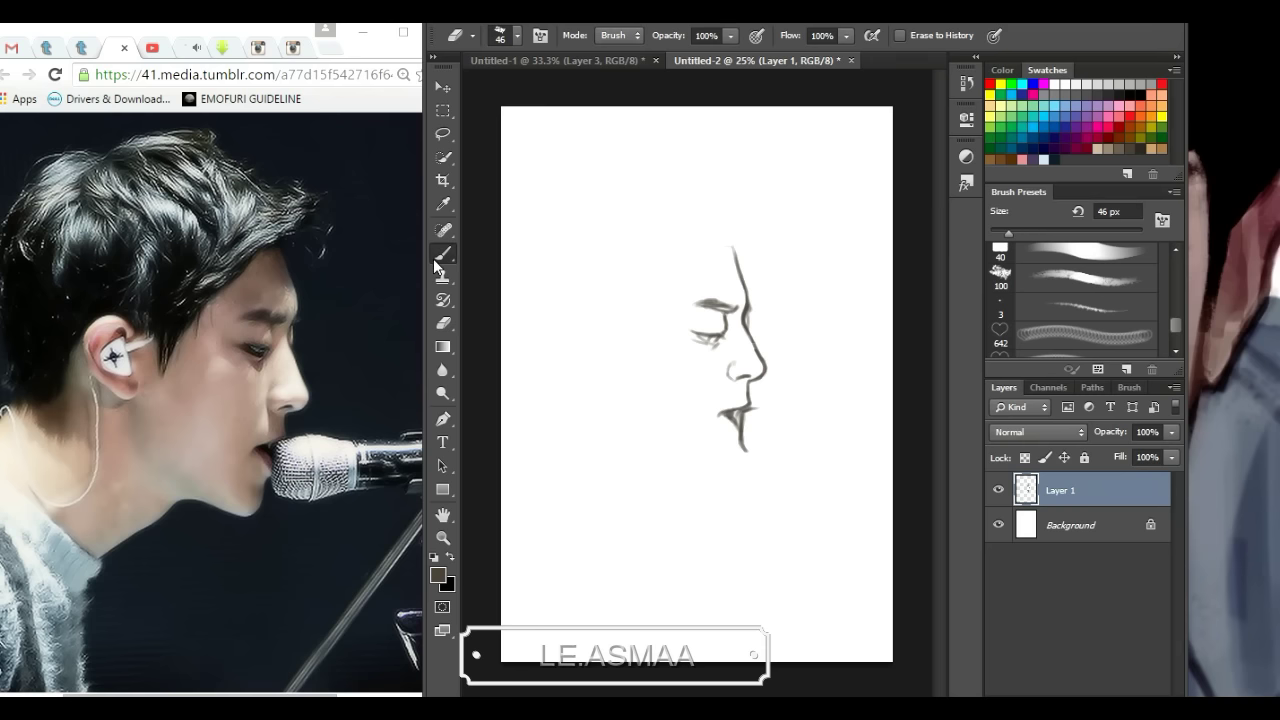
{"action": "key", "text": "b"}
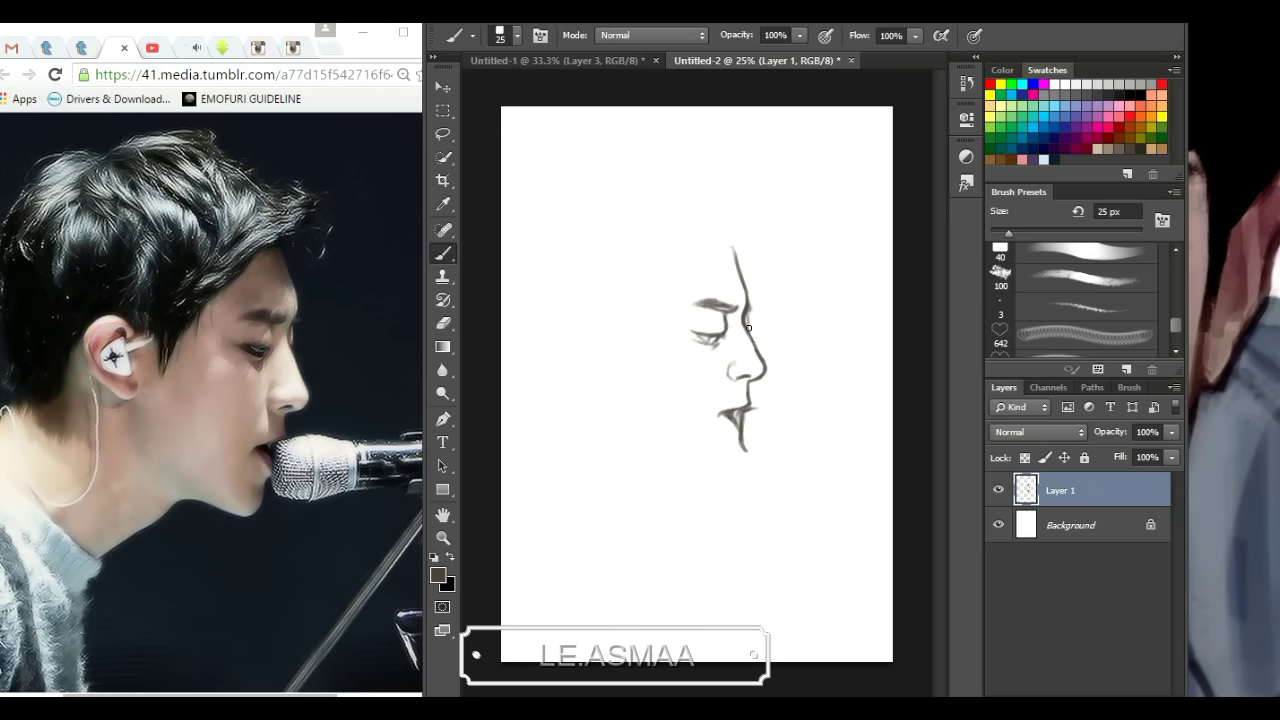
{"action": "key", "text": "e"}
{"action": "key", "text": "b"}
{"action": "key", "text": "e"}
{"action": "left_click_drag", "start_coordinate": [694, 336], "coordinate": [682, 343]}
{"action": "key", "text": "b"}
Step: Draw the forehead curve up to the hairline
{"action": "mouse_move", "coordinate": [736, 240]}
{"action": "left_mouse_down"}
{"action": "mouse_move", "coordinate": [662, 286]}
{"action": "mouse_move", "coordinate": [752, 223]}
{"action": "mouse_move", "coordinate": [637, 290]}
{"action": "mouse_move", "coordinate": [650, 302]}
{"action": "mouse_move", "coordinate": [616, 362]}
{"action": "mouse_move", "coordinate": [609, 332]}
{"action": "left_mouse_up"}
{"action": "key", "text": "e"}
{"action": "key", "text": "b"}
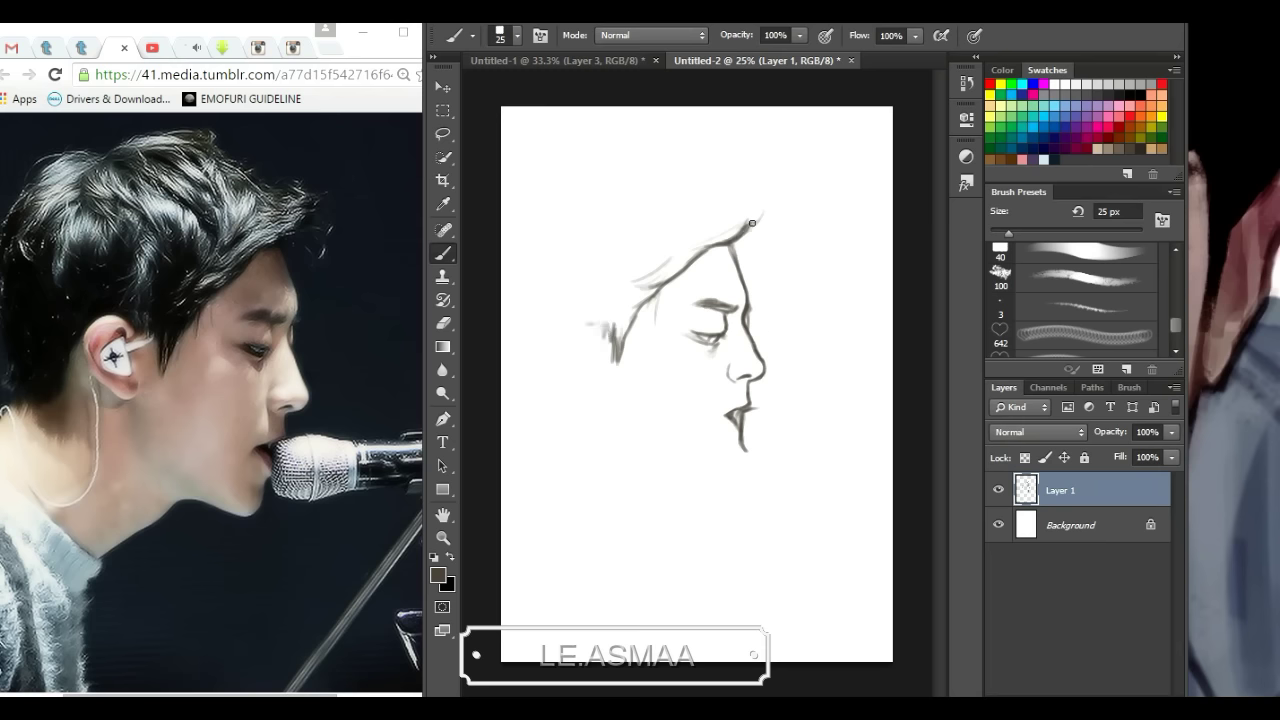
Step: Draw hair strands sweeping down from the crown and trim their top
{"action": "mouse_move", "coordinate": [752, 223]}
{"action": "left_mouse_down"}
{"action": "mouse_move", "coordinate": [638, 279]}
{"action": "mouse_move", "coordinate": [606, 320]}
{"action": "left_mouse_up"}
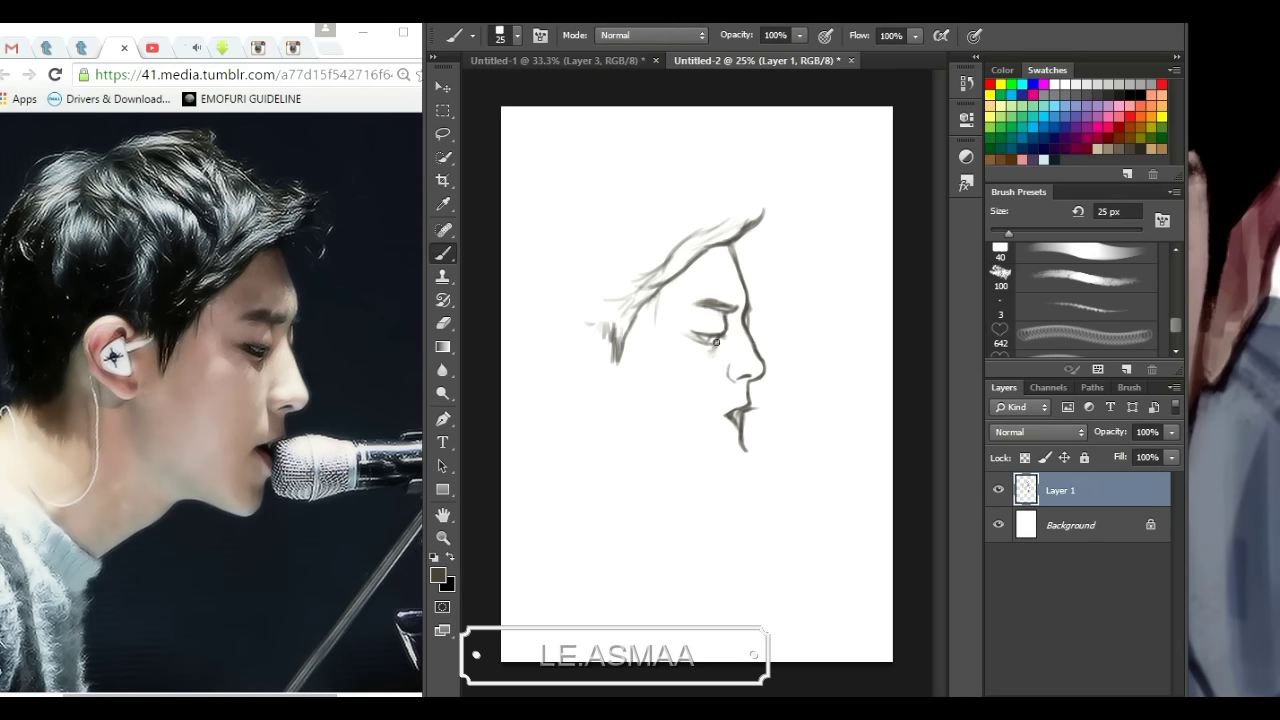
{"action": "key", "text": "e"}
{"action": "key", "text": "b"}
{"action": "left_click_drag", "start_coordinate": [762, 210], "coordinate": [690, 264]}
{"action": "key", "text": "e"}
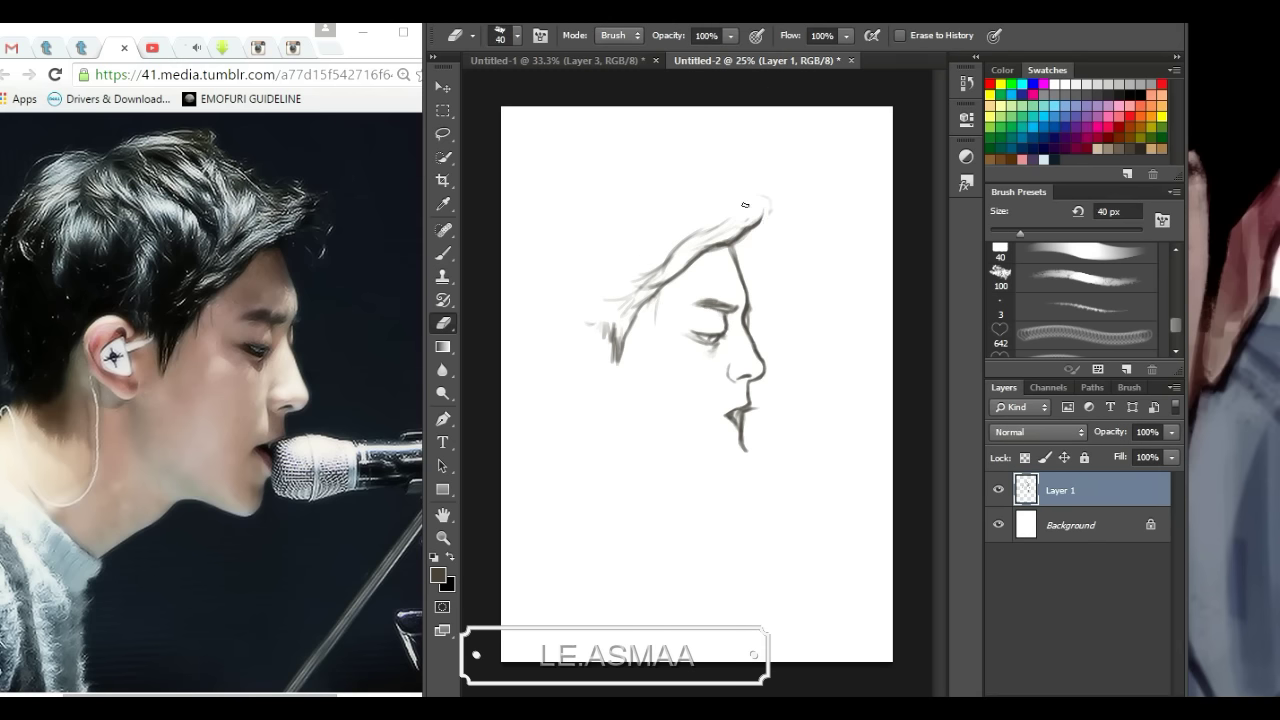
{"action": "left_click_drag", "start_coordinate": [762, 216], "coordinate": [756, 228]}
{"action": "key", "text": "b"}
Step: Draw the ear's outer arc, erasing a misplaced lower curve
{"action": "mouse_move", "coordinate": [620, 328]}
{"action": "left_mouse_down"}
{"action": "mouse_move", "coordinate": [612, 362]}
{"action": "mouse_move", "coordinate": [548, 341]}
{"action": "mouse_move", "coordinate": [584, 396]}
{"action": "mouse_move", "coordinate": [600, 392]}
{"action": "left_mouse_up"}
{"action": "key", "text": "e"}
{"action": "key", "text": "b"}
{"action": "key", "text": "e"}
{"action": "left_click_drag", "start_coordinate": [546, 356], "coordinate": [598, 396]}
{"action": "key", "text": "b"}
{"action": "mouse_move", "coordinate": [586, 318]}
{"action": "left_mouse_down"}
{"action": "mouse_move", "coordinate": [544, 351]}
{"action": "mouse_move", "coordinate": [594, 376]}
{"action": "left_mouse_up"}
{"action": "key", "text": "e"}
{"action": "key", "text": "b"}
{"action": "key", "text": "e"}
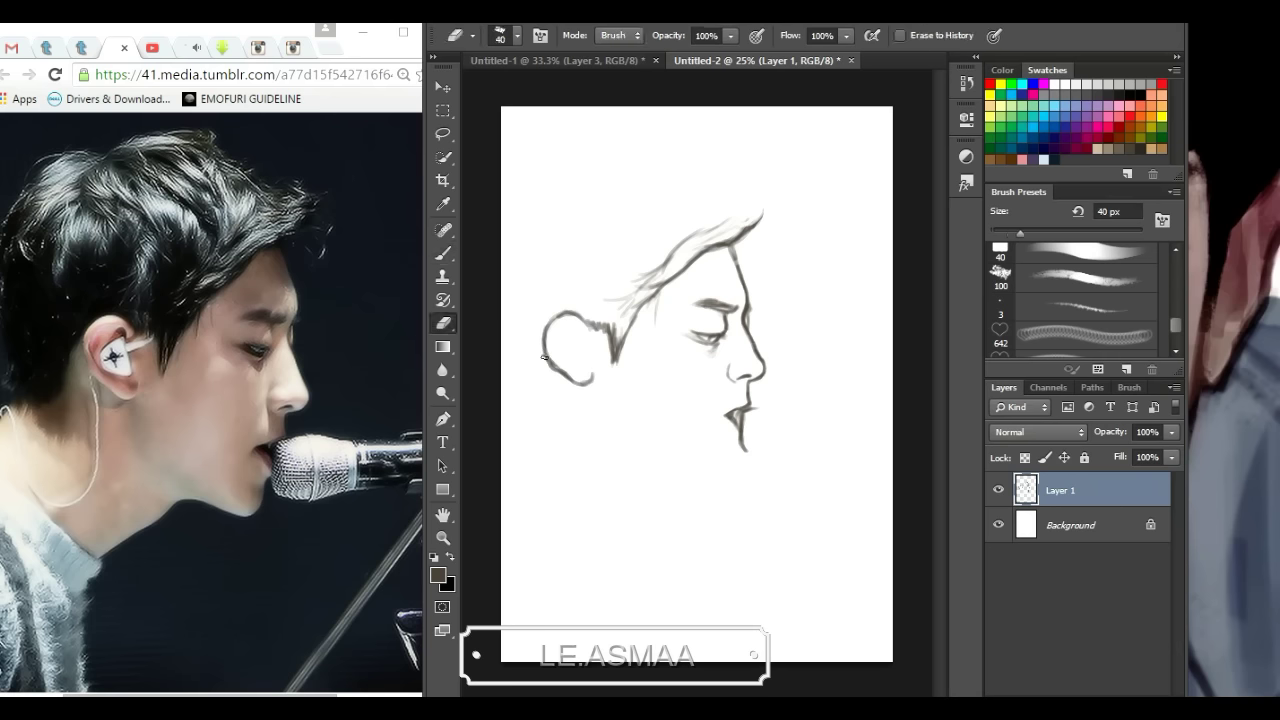
{"action": "key", "text": "b"}
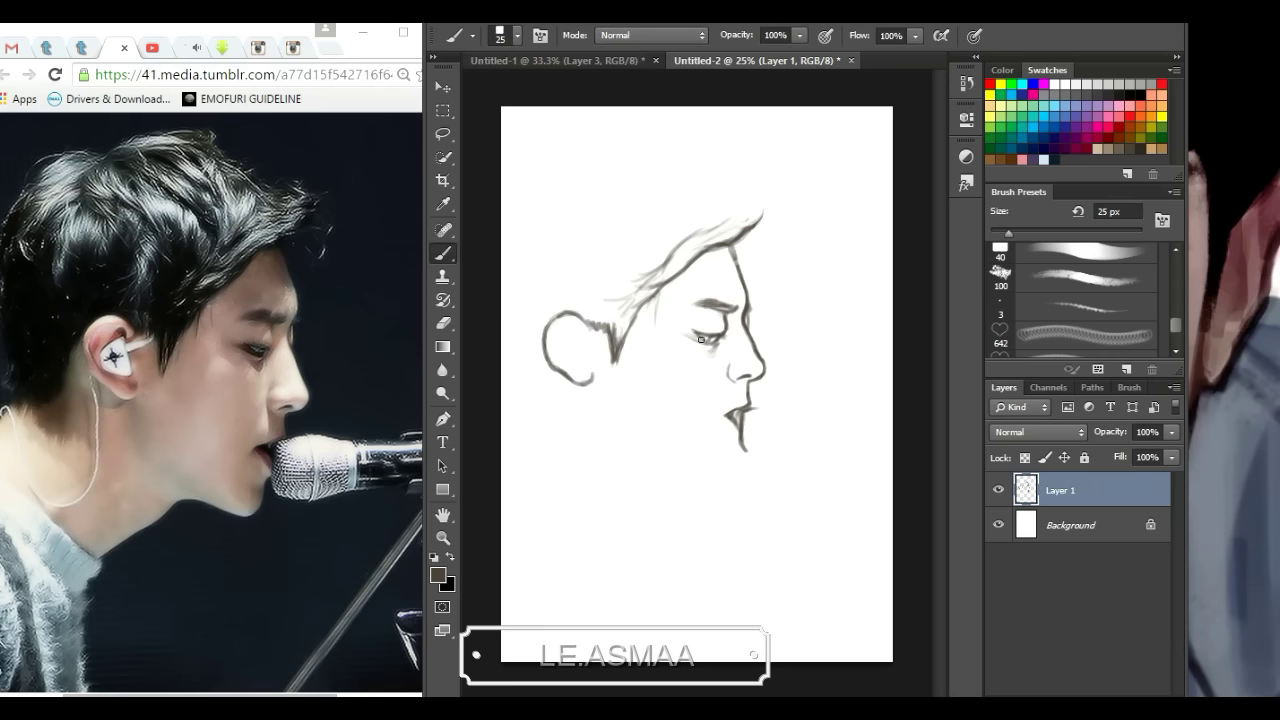
Step: Shift the sketch right and down, shade the inner ear and darken the chin line
{"action": "left_click_drag", "start_coordinate": [719, 418], "coordinate": [731, 429]}
{"action": "left_click_drag", "start_coordinate": [597, 343], "coordinate": [563, 339]}
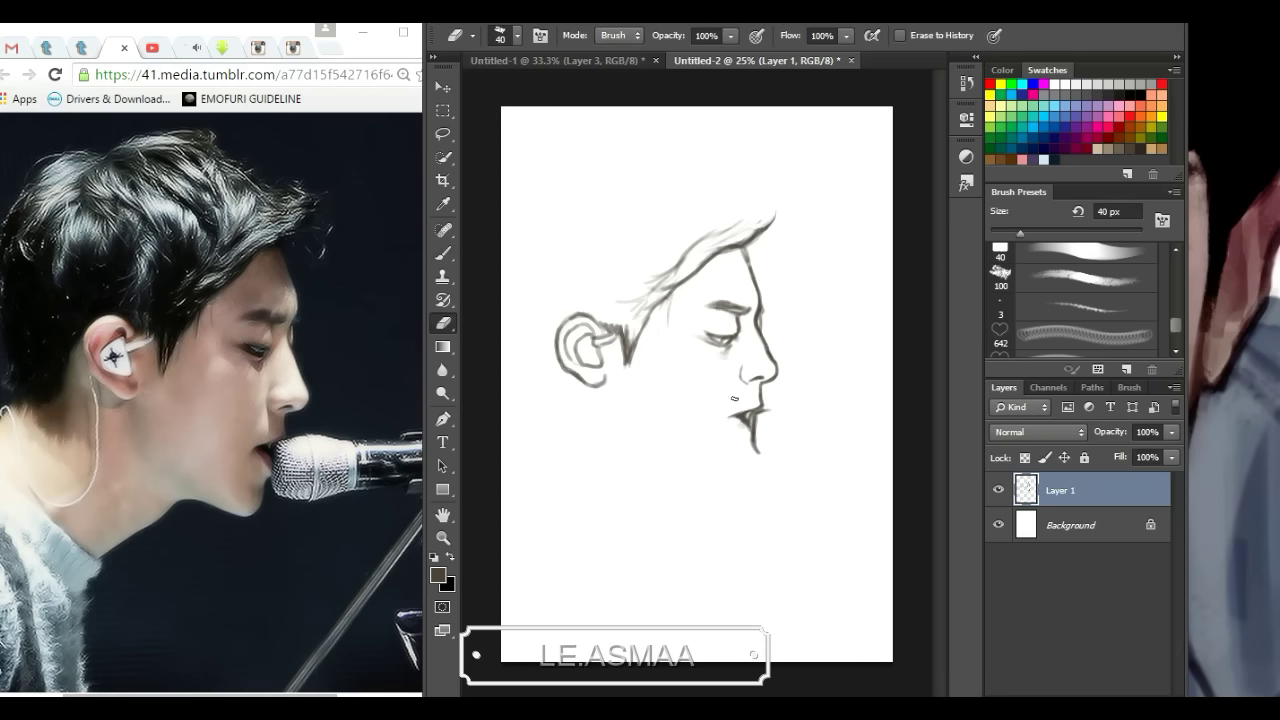
{"action": "left_click_drag", "start_coordinate": [748, 432], "coordinate": [738, 421]}
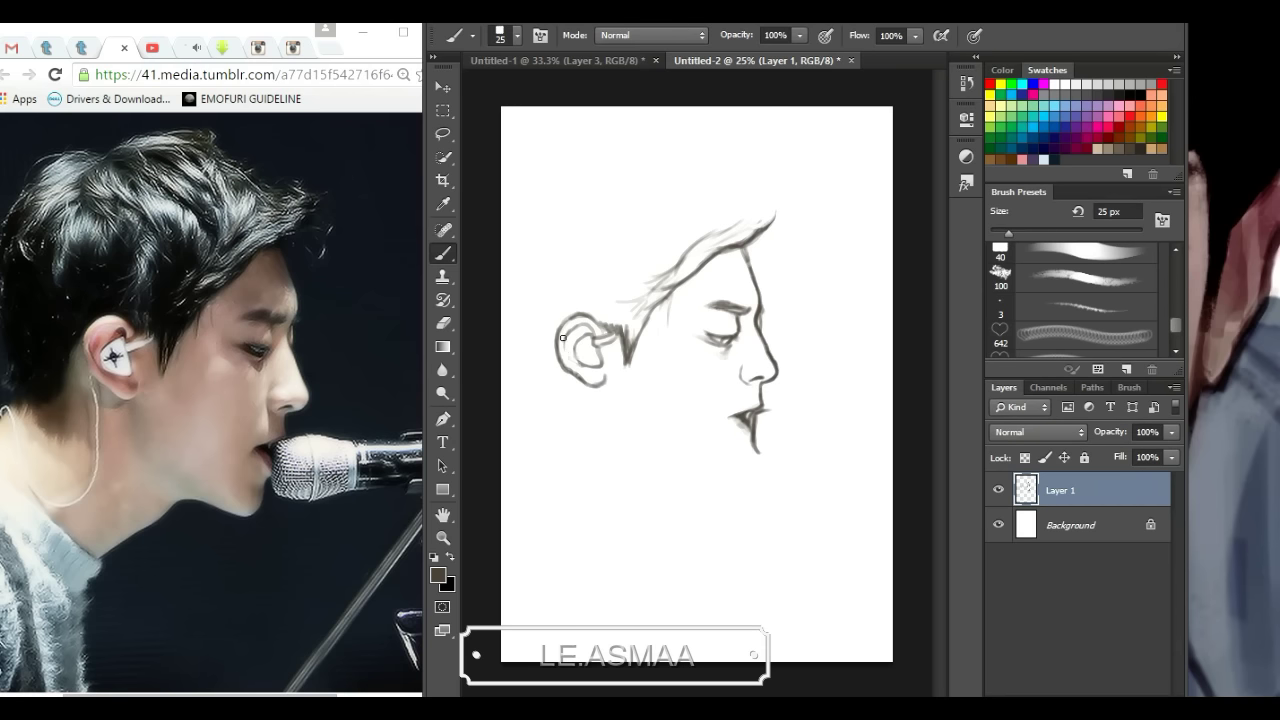
{"action": "left_click_drag", "start_coordinate": [586, 329], "coordinate": [569, 348]}
{"action": "key", "text": "e"}
{"action": "key", "text": "b"}
{"action": "mouse_move", "coordinate": [750, 440]}
{"action": "left_mouse_down"}
{"action": "mouse_move", "coordinate": [766, 456]}
{"action": "mouse_move", "coordinate": [745, 438]}
{"action": "left_mouse_up"}
Step: Draw a darker jaw-to-neck line
{"action": "key", "text": "e"}
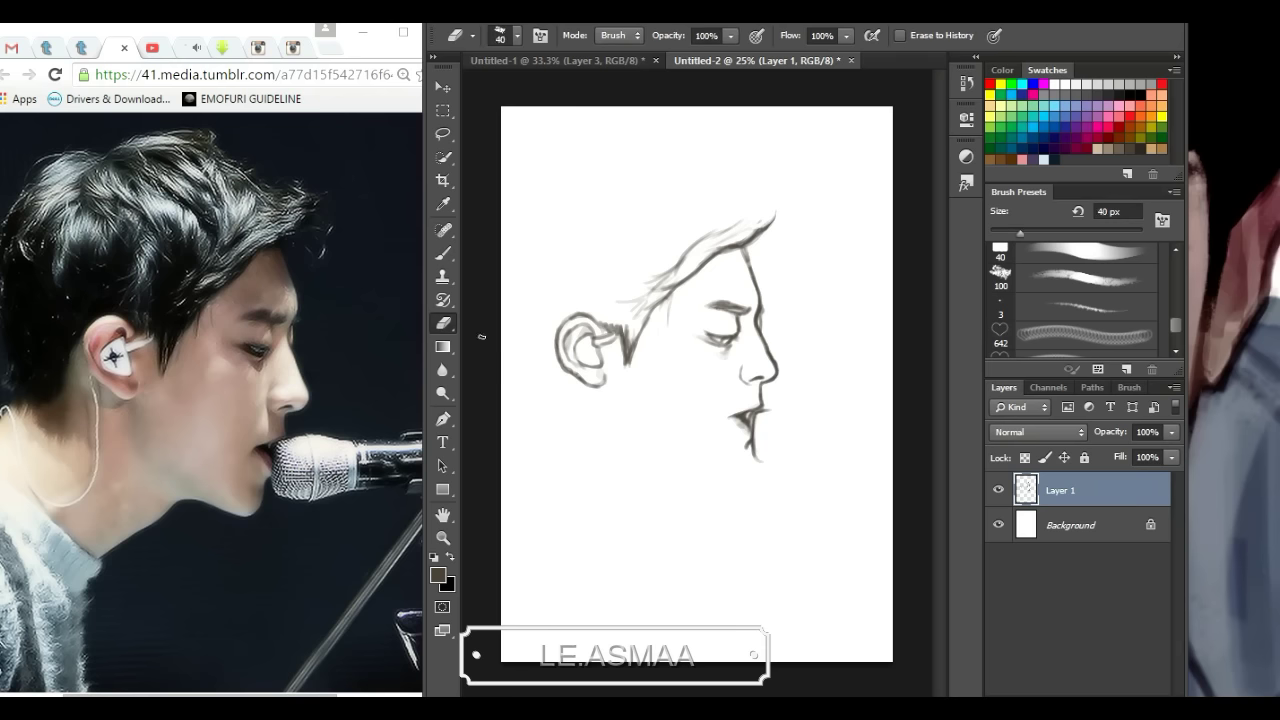
{"action": "key", "text": "b"}
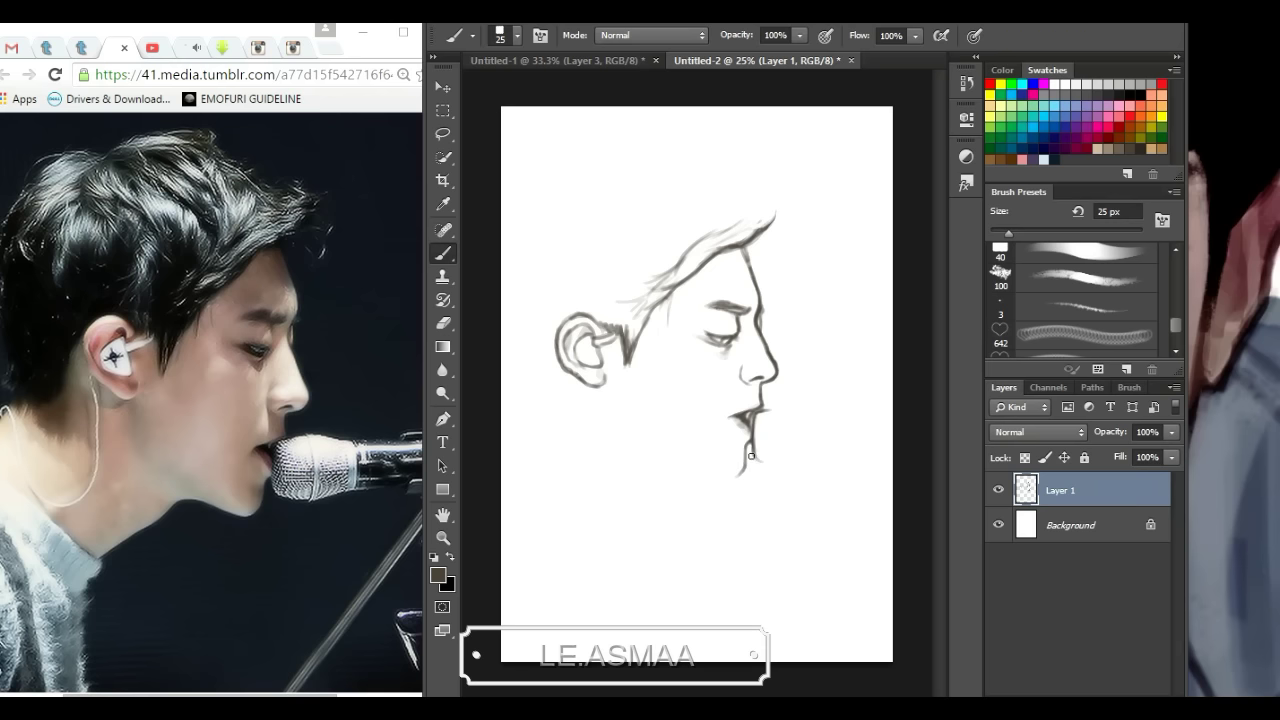
{"action": "key", "text": "e"}
{"action": "key", "text": "b"}
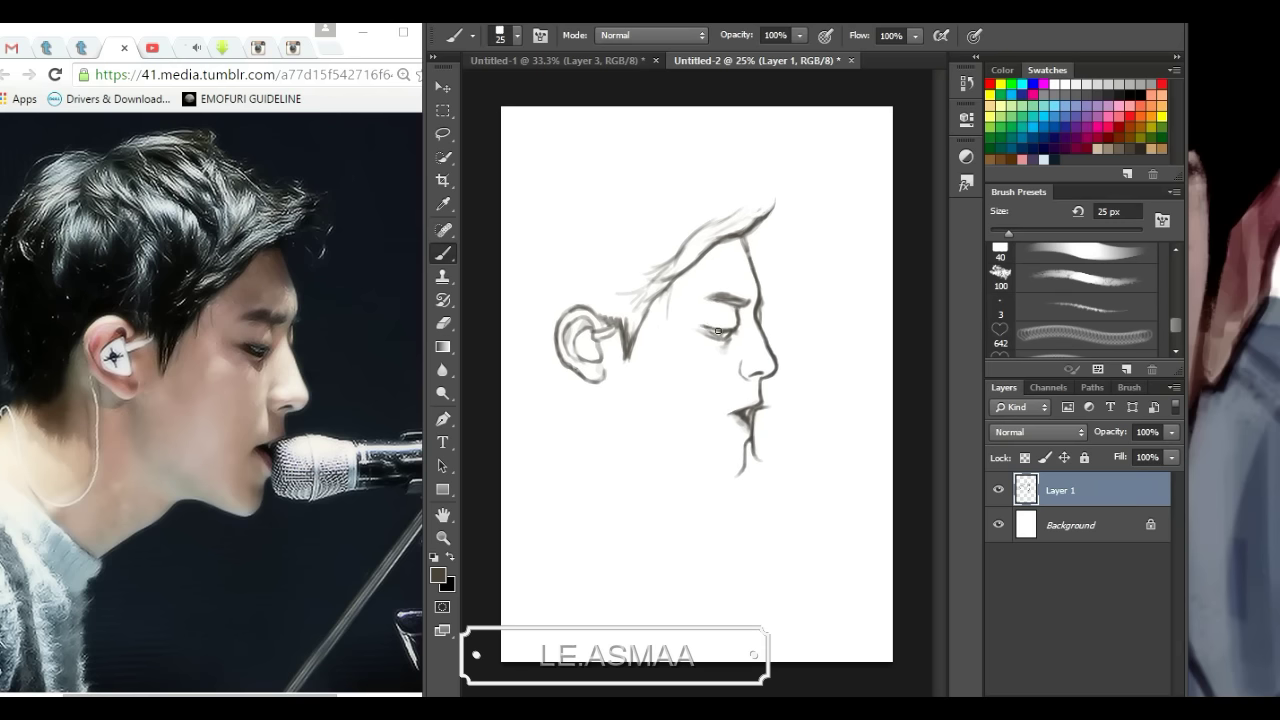
{"action": "key", "text": "e"}
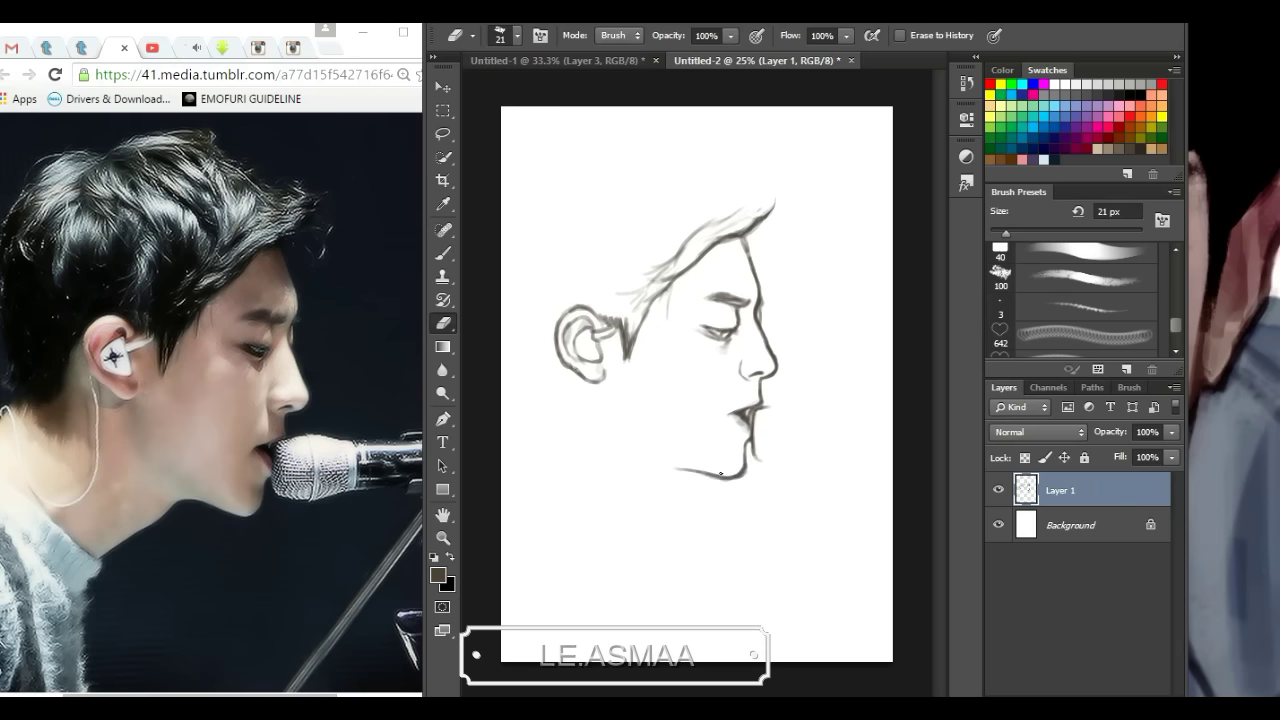
{"action": "key", "text": "b"}
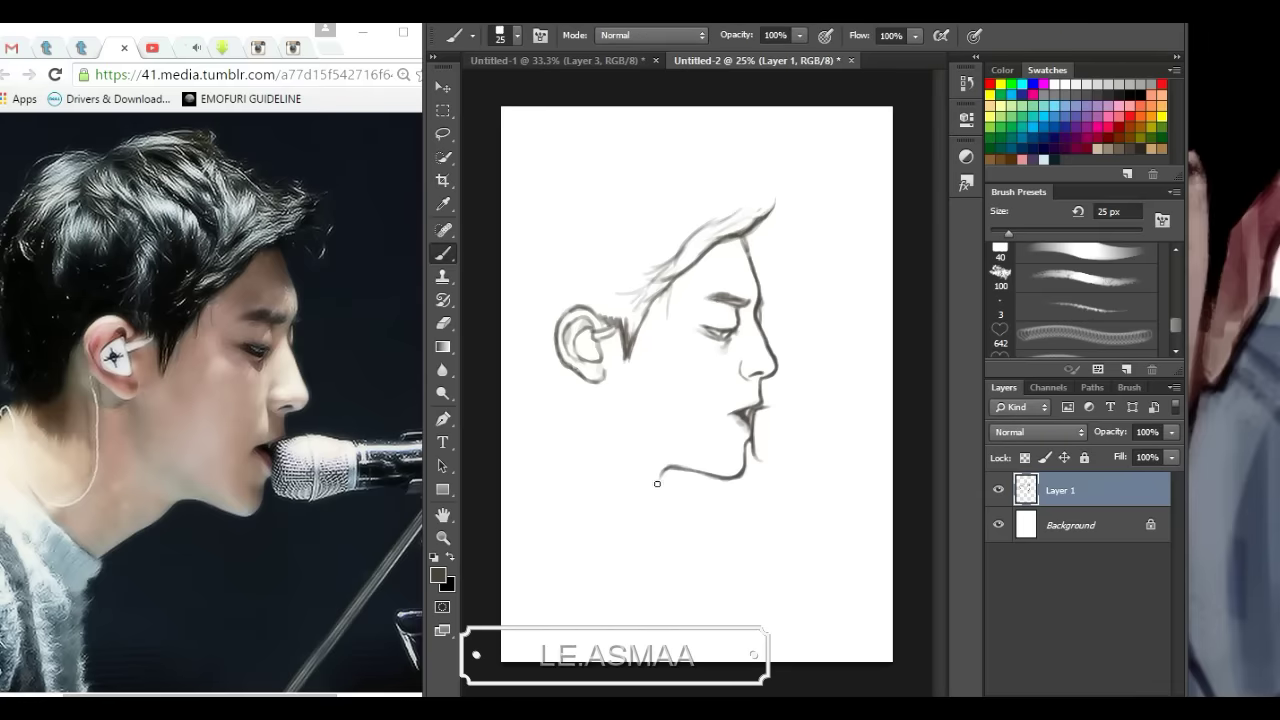
{"action": "key", "text": "e"}
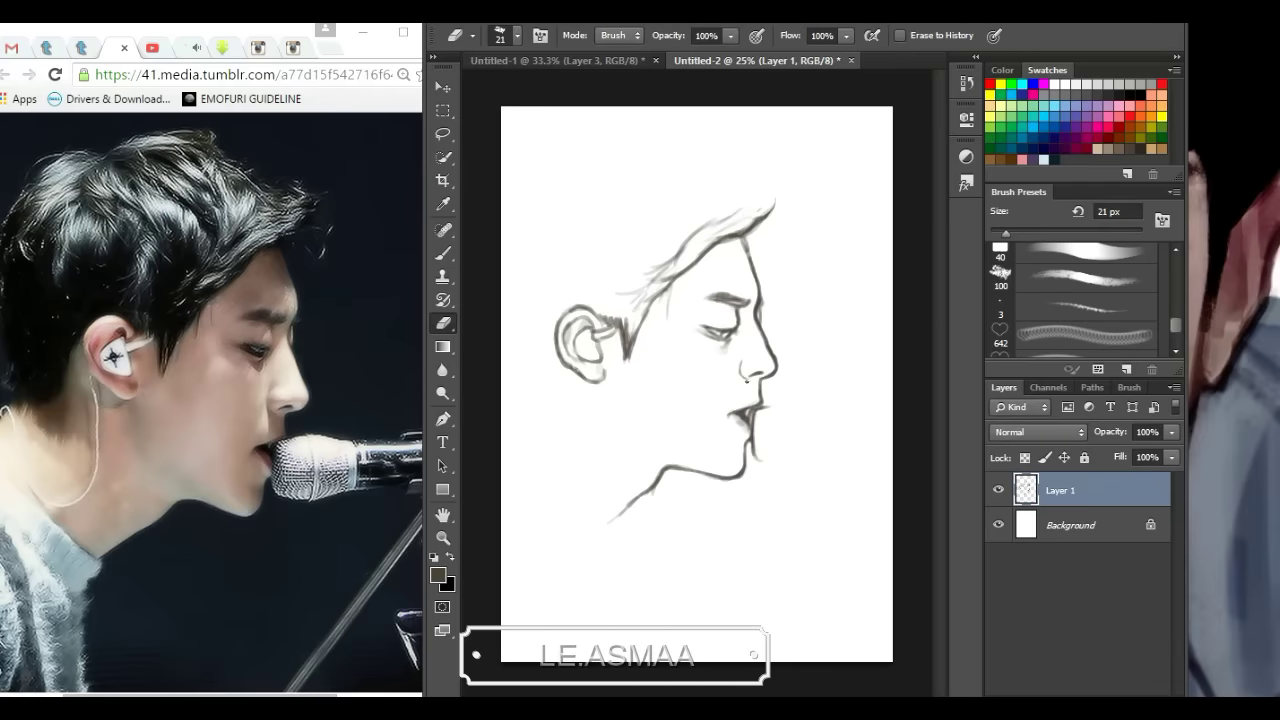
{"action": "key", "text": "b"}
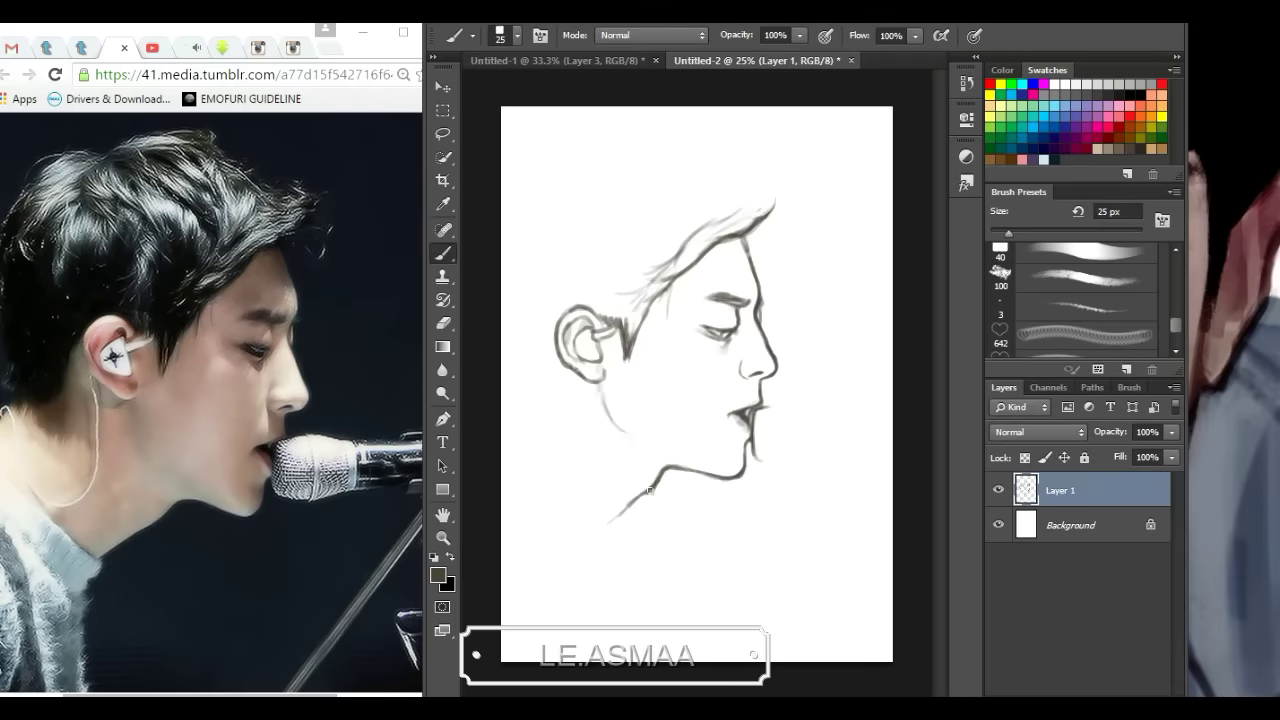
{"action": "key", "text": "e"}
{"action": "left_click_drag", "start_coordinate": [650, 490], "coordinate": [594, 536]}
{"action": "key", "text": "b"}
Step: Erase the stray stroke at the ear's left edge and add nape hair strokes
{"action": "key", "text": "e"}
{"action": "key", "text": "b"}
{"action": "key", "text": "e"}
{"action": "key", "text": "b"}
{"action": "key", "text": "e"}
{"action": "mouse_move", "coordinate": [549, 338]}
{"action": "left_mouse_down"}
{"action": "mouse_move", "coordinate": [546, 368]}
{"action": "mouse_move", "coordinate": [518, 374]}
{"action": "left_mouse_up"}
{"action": "key", "text": "b"}
{"action": "key", "text": "e"}
{"action": "key", "text": "b"}
{"action": "mouse_move", "coordinate": [520, 380]}
{"action": "left_mouse_down"}
{"action": "mouse_move", "coordinate": [571, 390]}
{"action": "mouse_move", "coordinate": [557, 390]}
{"action": "left_mouse_up"}
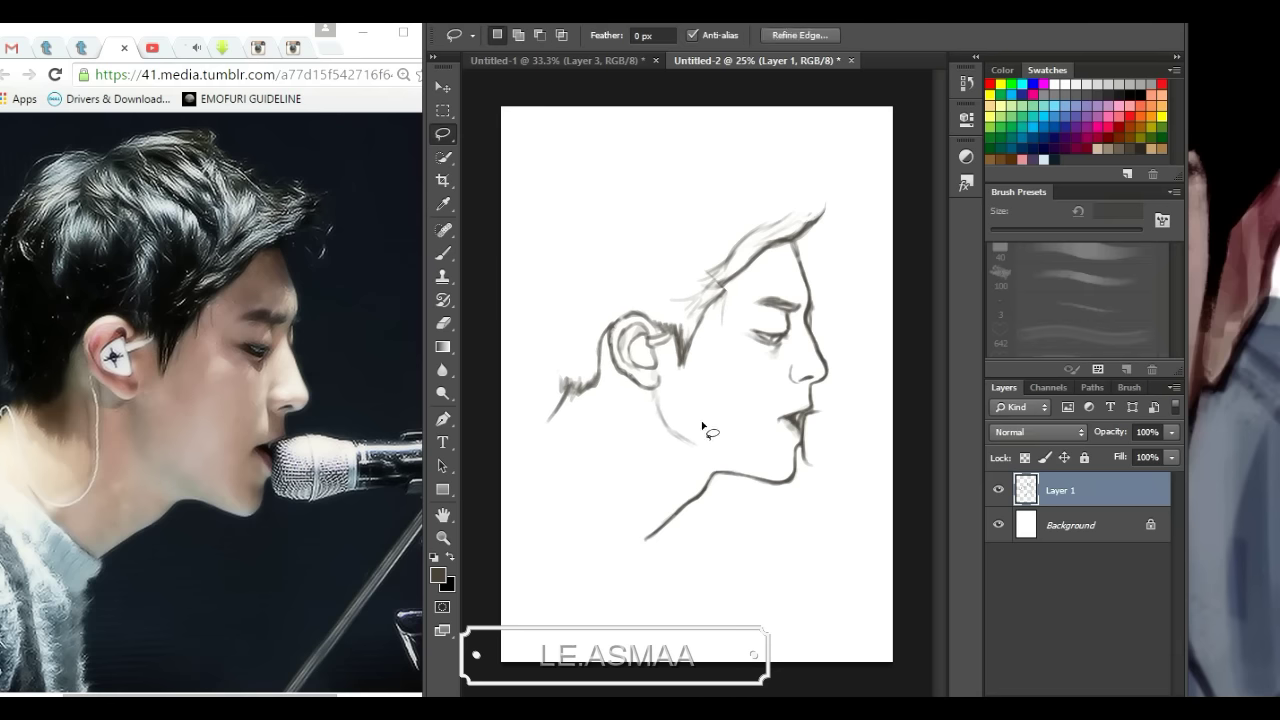
Step: Erase the lower neck line, extend the chin and add back-of-head strands
{"action": "key", "text": "e"}
{"action": "left_click_drag", "start_coordinate": [716, 472], "coordinate": [673, 517]}
{"action": "left_click_drag", "start_coordinate": [730, 284], "coordinate": [695, 338]}
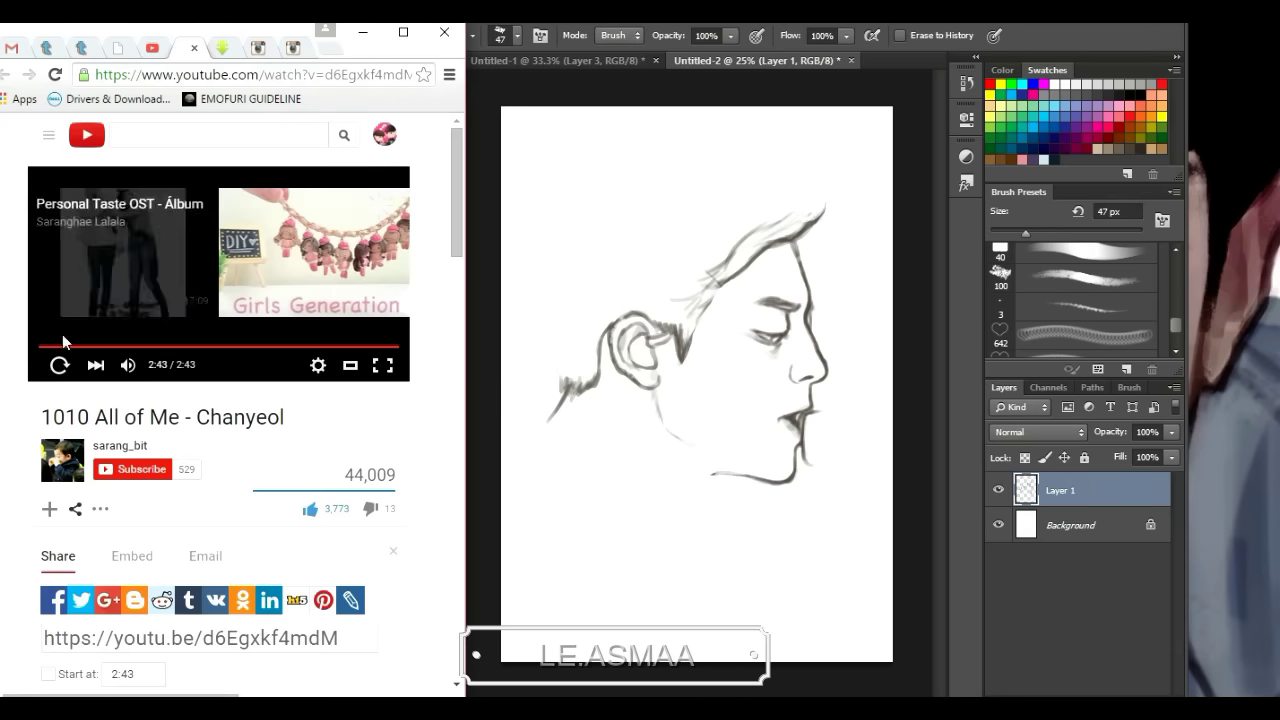
{"action": "key", "text": "b"}
{"action": "left_click_drag", "start_coordinate": [714, 476], "coordinate": [724, 474]}
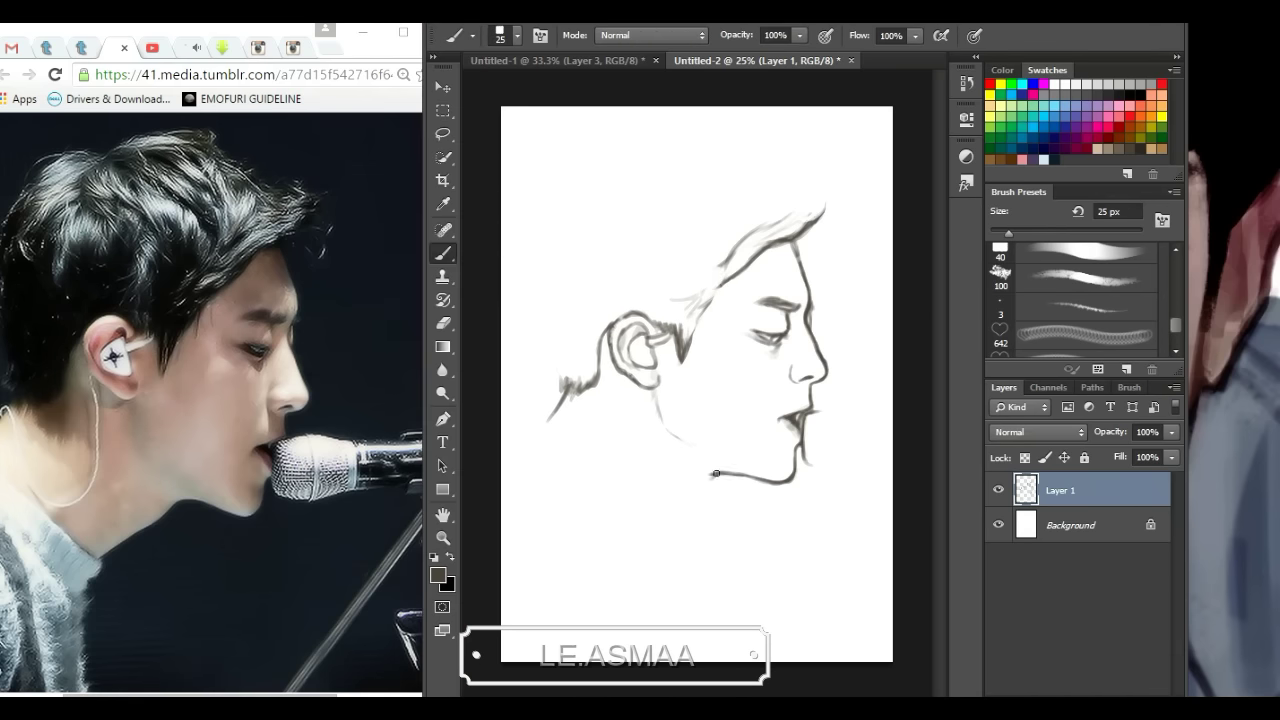
{"action": "left_click_drag", "start_coordinate": [555, 393], "coordinate": [538, 427]}
{"action": "left_click_drag", "start_coordinate": [563, 384], "coordinate": [550, 355]}
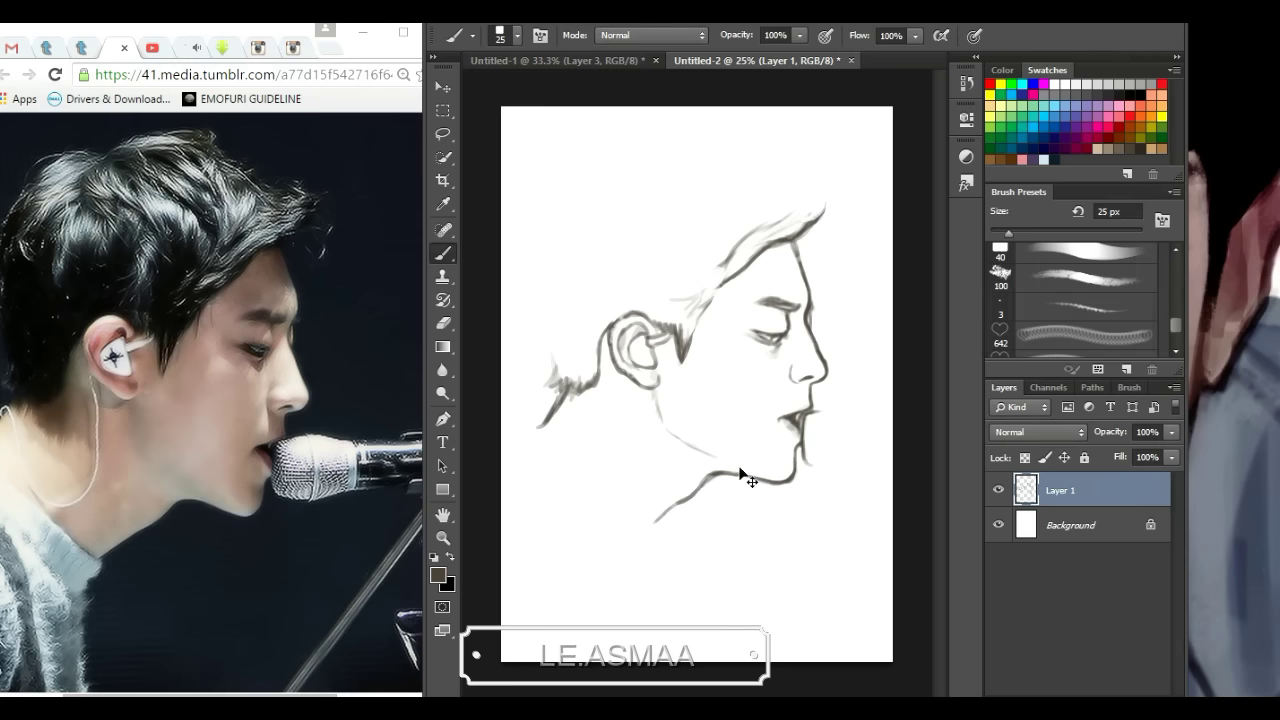
Step: Reposition the drawing with Free Transform and add strokes at the back of the head
{"action": "key", "text": "ctrl+t"}
{"action": "key", "text": "Return"}
{"action": "left_click_drag", "start_coordinate": [735, 275], "coordinate": [688, 305]}
{"action": "key", "text": "e"}
{"action": "key", "text": "b"}
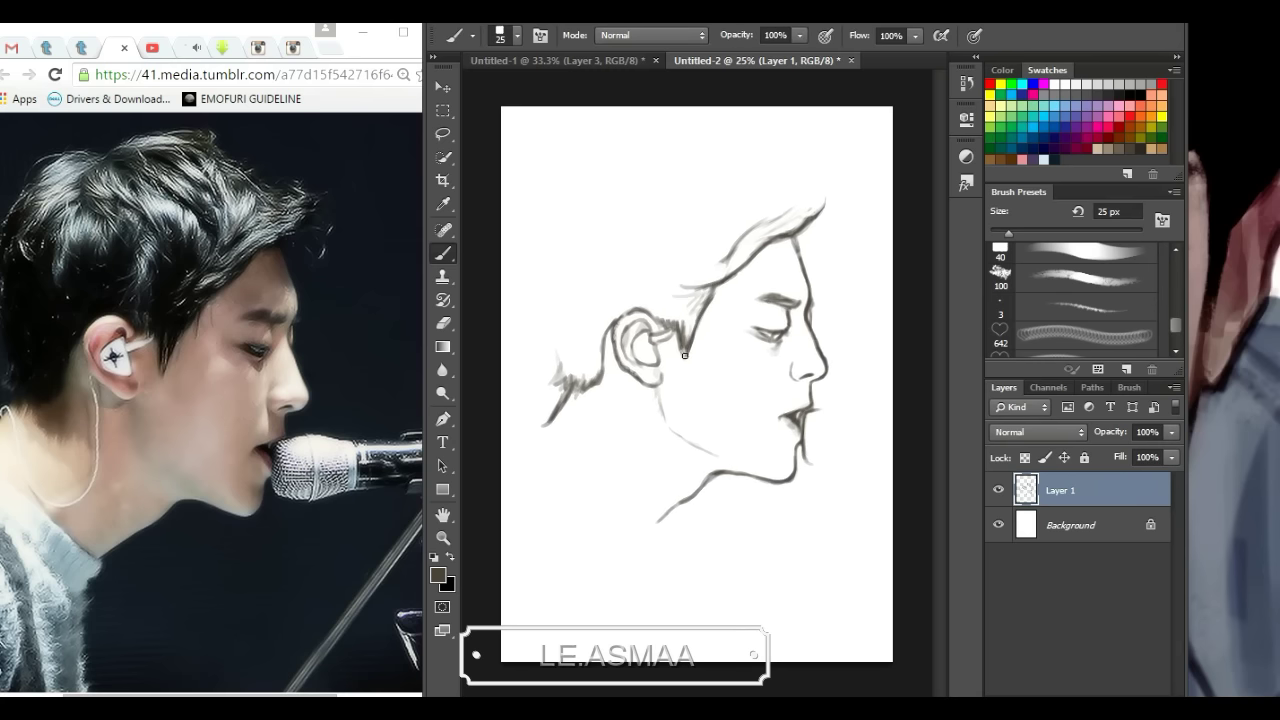
{"action": "key", "text": "e"}
{"action": "key", "text": "b"}
{"action": "left_click_drag", "start_coordinate": [560, 384], "coordinate": [548, 318]}
{"action": "key", "text": "e"}
{"action": "key", "text": "b"}
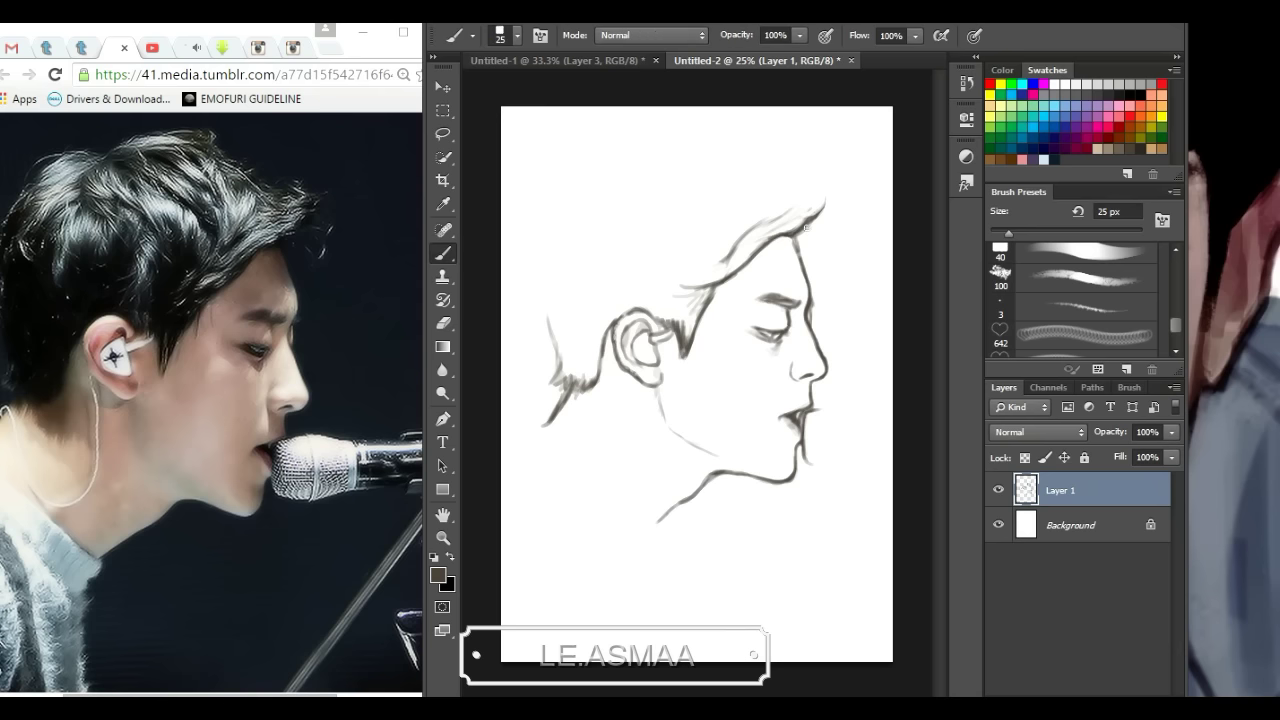
Step: Draw hair strands along the hairline and across the top and back of the head
{"action": "left_click_drag", "start_coordinate": [824, 206], "coordinate": [797, 234]}
{"action": "mouse_move", "coordinate": [822, 186]}
{"action": "left_mouse_down"}
{"action": "mouse_move", "coordinate": [758, 218]}
{"action": "mouse_move", "coordinate": [806, 290]}
{"action": "left_mouse_up"}
{"action": "key", "text": "e"}
{"action": "key", "text": "b"}
{"action": "mouse_move", "coordinate": [799, 178]}
{"action": "left_mouse_down"}
{"action": "mouse_move", "coordinate": [828, 188]}
{"action": "mouse_move", "coordinate": [754, 240]}
{"action": "left_mouse_up"}
{"action": "left_click_drag", "start_coordinate": [740, 148], "coordinate": [780, 182]}
{"action": "left_click_drag", "start_coordinate": [764, 184], "coordinate": [708, 248]}
{"action": "mouse_move", "coordinate": [684, 142]}
{"action": "left_mouse_down"}
{"action": "mouse_move", "coordinate": [632, 156]}
{"action": "mouse_move", "coordinate": [774, 178]}
{"action": "mouse_move", "coordinate": [548, 205]}
{"action": "mouse_move", "coordinate": [525, 252]}
{"action": "left_mouse_up"}
Step: Widen the reference photo window, then thicken the hair over the crown and back
{"action": "left_click_drag", "start_coordinate": [422, 224], "coordinate": [465, 224]}
{"action": "left_click_drag", "start_coordinate": [570, 180], "coordinate": [530, 282]}
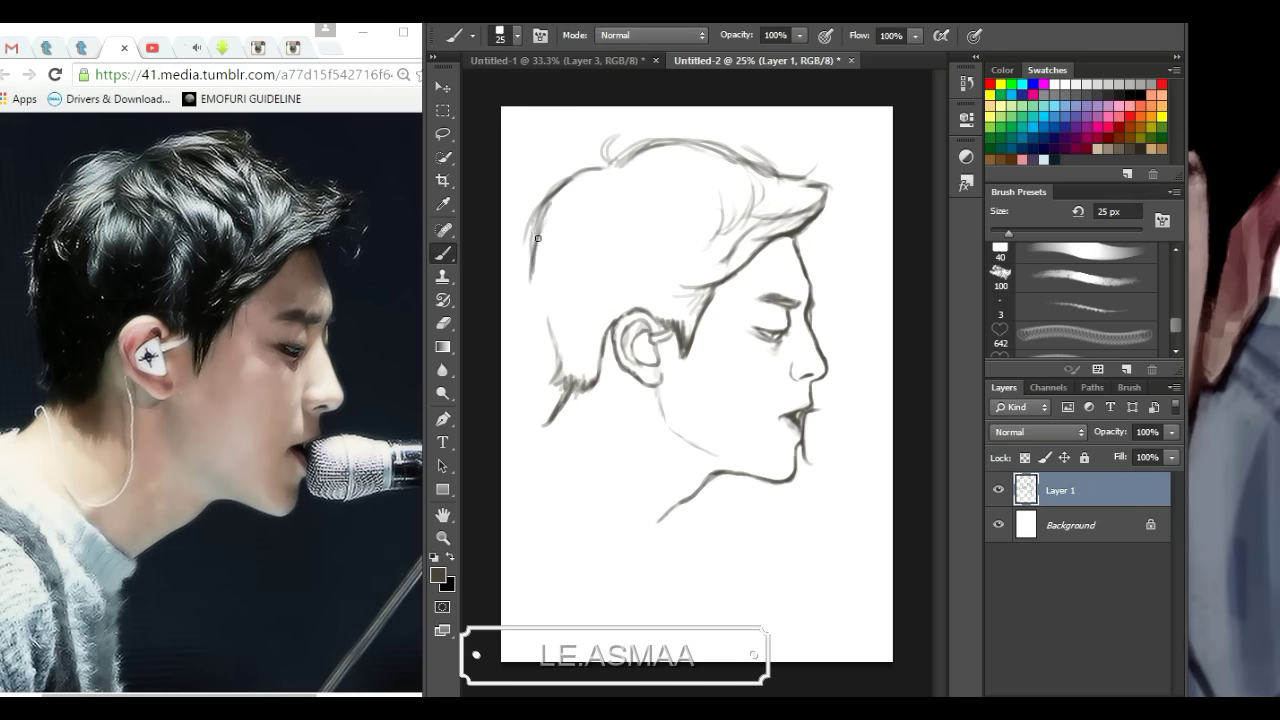
{"action": "left_click_drag", "start_coordinate": [562, 236], "coordinate": [552, 374]}
{"action": "left_click_drag", "start_coordinate": [608, 164], "coordinate": [662, 222]}
{"action": "left_click_drag", "start_coordinate": [700, 196], "coordinate": [648, 262]}
{"action": "left_click_drag", "start_coordinate": [600, 140], "coordinate": [704, 166]}
{"action": "left_click_drag", "start_coordinate": [712, 238], "coordinate": [684, 270]}
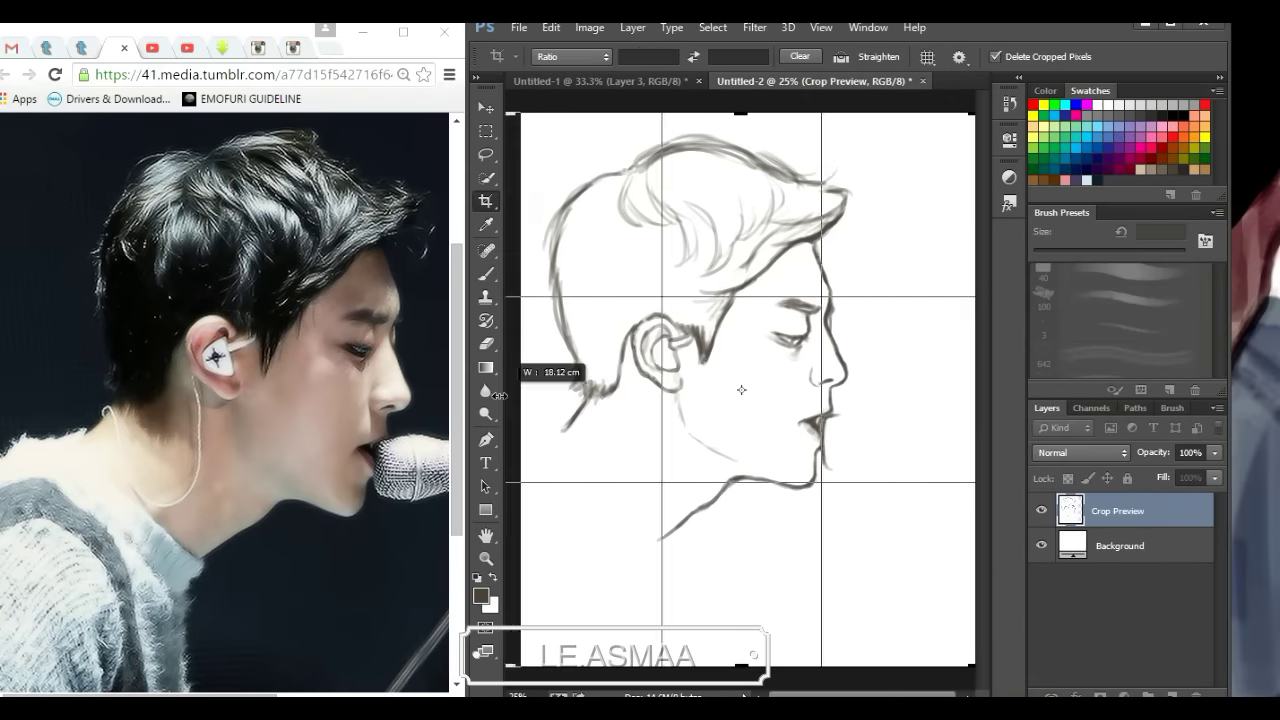
Step: Darken the back-of-neck line and redraw the back-of-head outline and hair top
{"action": "mouse_move", "coordinate": [627, 420]}
{"action": "left_mouse_down"}
{"action": "mouse_move", "coordinate": [648, 470]}
{"action": "mouse_move", "coordinate": [737, 546]}
{"action": "mouse_move", "coordinate": [730, 566]}
{"action": "left_mouse_up"}
{"action": "key", "text": "e"}
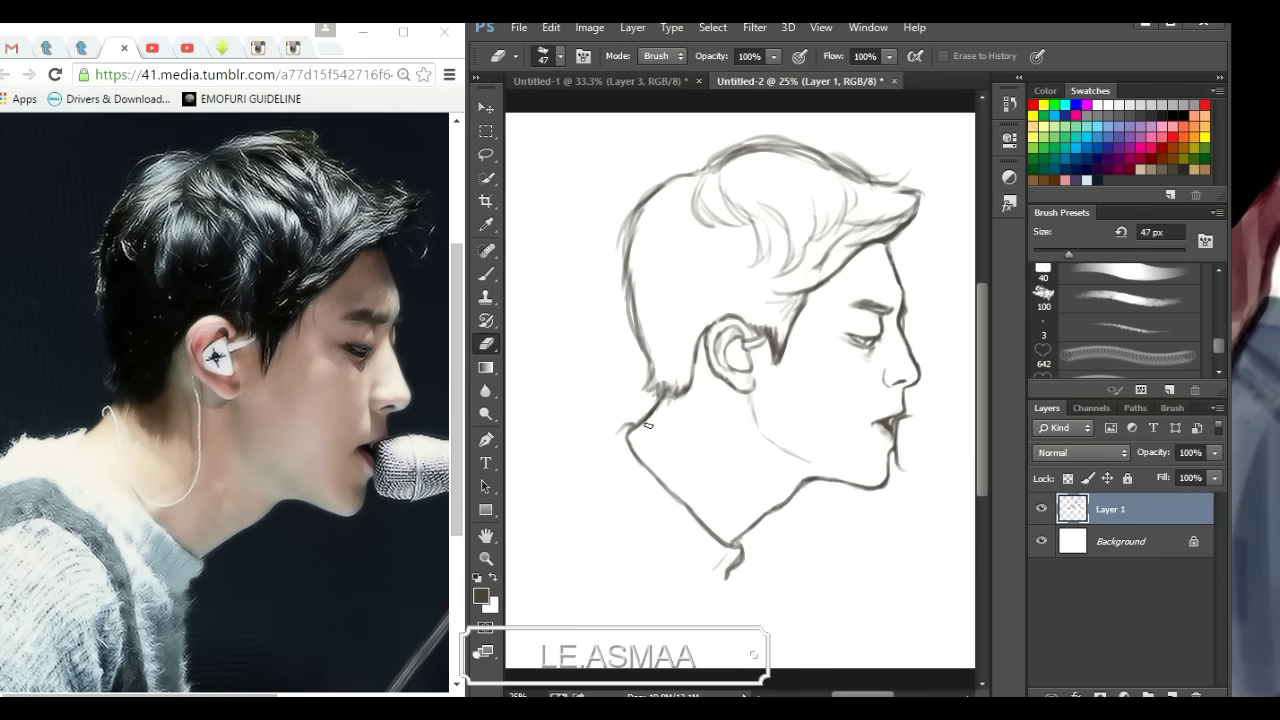
{"action": "key", "text": "b"}
{"action": "left_click_drag", "start_coordinate": [700, 168], "coordinate": [655, 400]}
{"action": "key", "text": "e"}
{"action": "left_click_drag", "start_coordinate": [635, 232], "coordinate": [636, 372]}
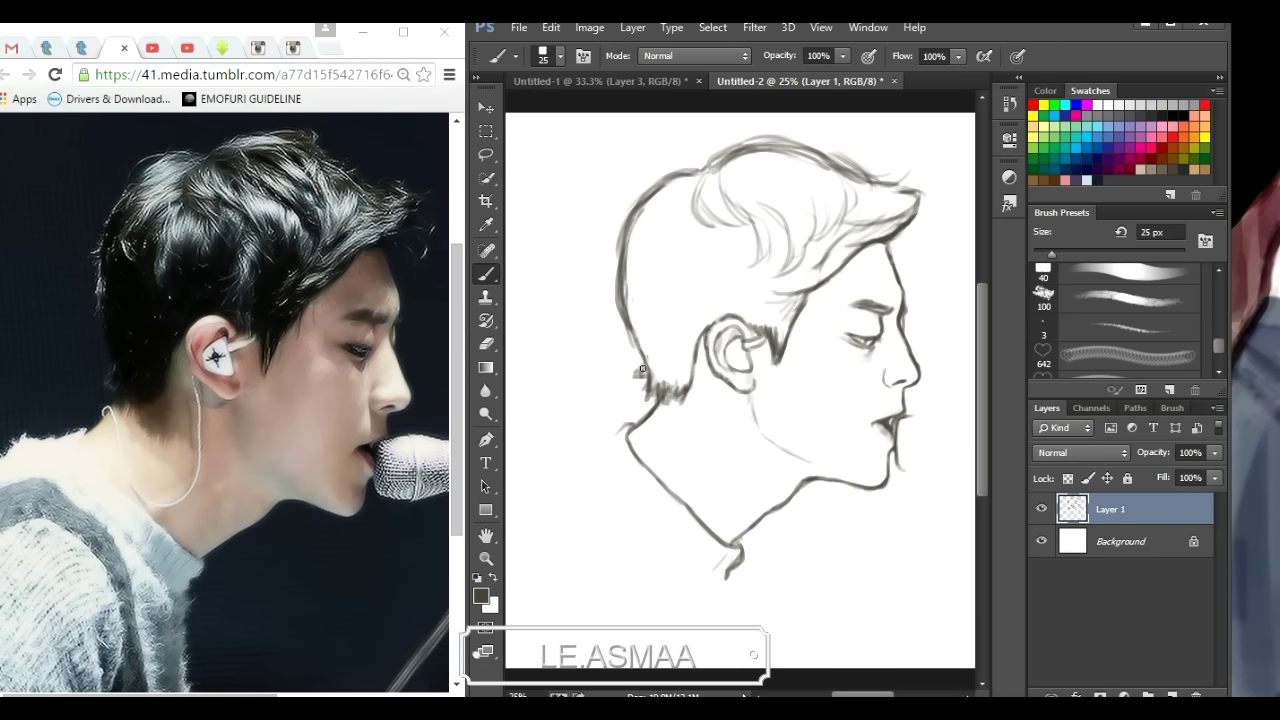
{"action": "key", "text": "b"}
{"action": "left_click_drag", "start_coordinate": [645, 326], "coordinate": [636, 374]}
{"action": "mouse_move", "coordinate": [700, 176]}
{"action": "left_mouse_down"}
{"action": "mouse_move", "coordinate": [642, 254]}
{"action": "mouse_move", "coordinate": [821, 157]}
{"action": "mouse_move", "coordinate": [905, 232]}
{"action": "left_mouse_up"}
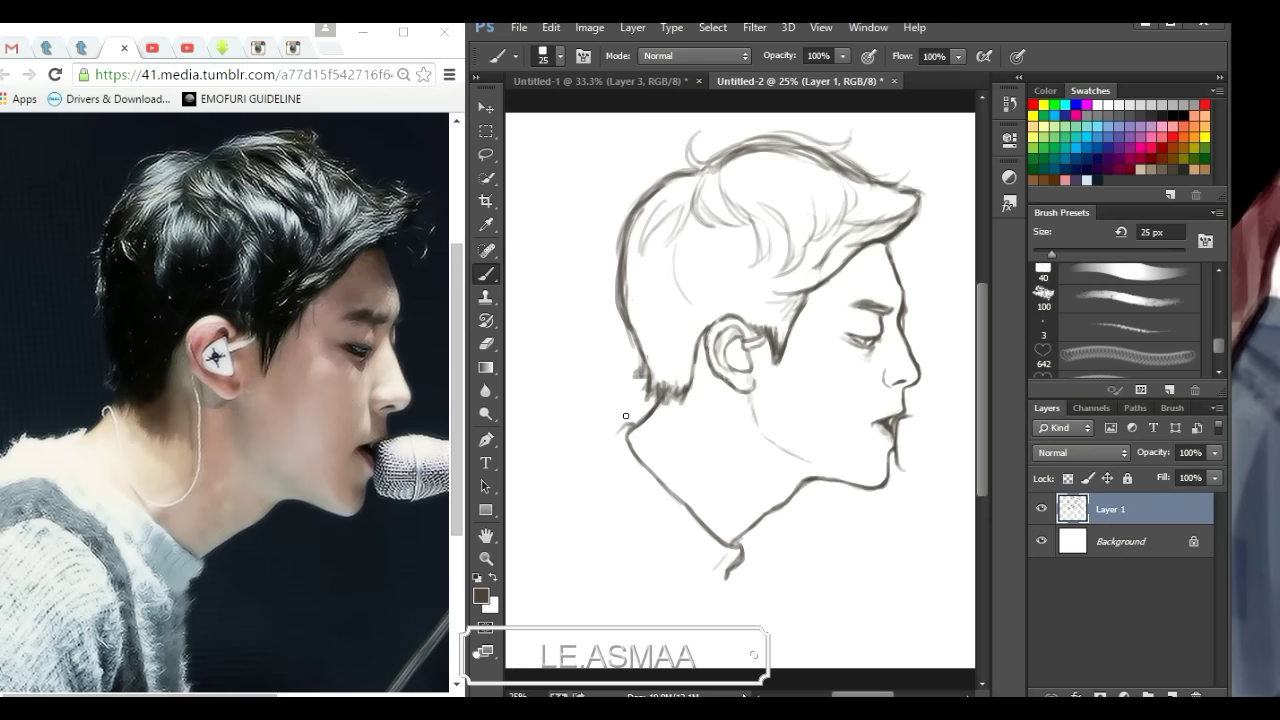
Step: Darken the collar line below the neck and draw the new shoulder line
{"action": "left_click_drag", "start_coordinate": [658, 540], "coordinate": [735, 624]}
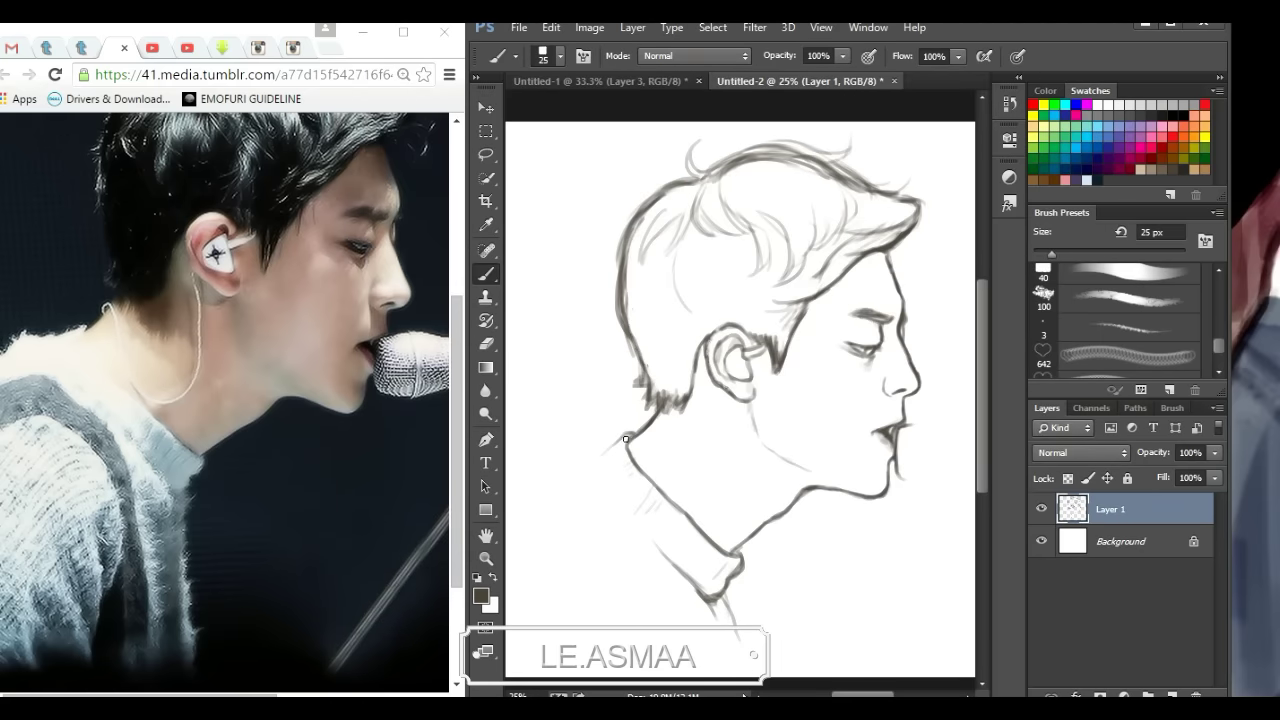
{"action": "left_click_drag", "start_coordinate": [626, 438], "coordinate": [600, 456]}
{"action": "left_click_drag", "start_coordinate": [728, 602], "coordinate": [740, 646]}
{"action": "left_click_drag", "start_coordinate": [740, 646], "coordinate": [810, 651]}
{"action": "left_click_drag", "start_coordinate": [672, 454], "coordinate": [550, 522]}
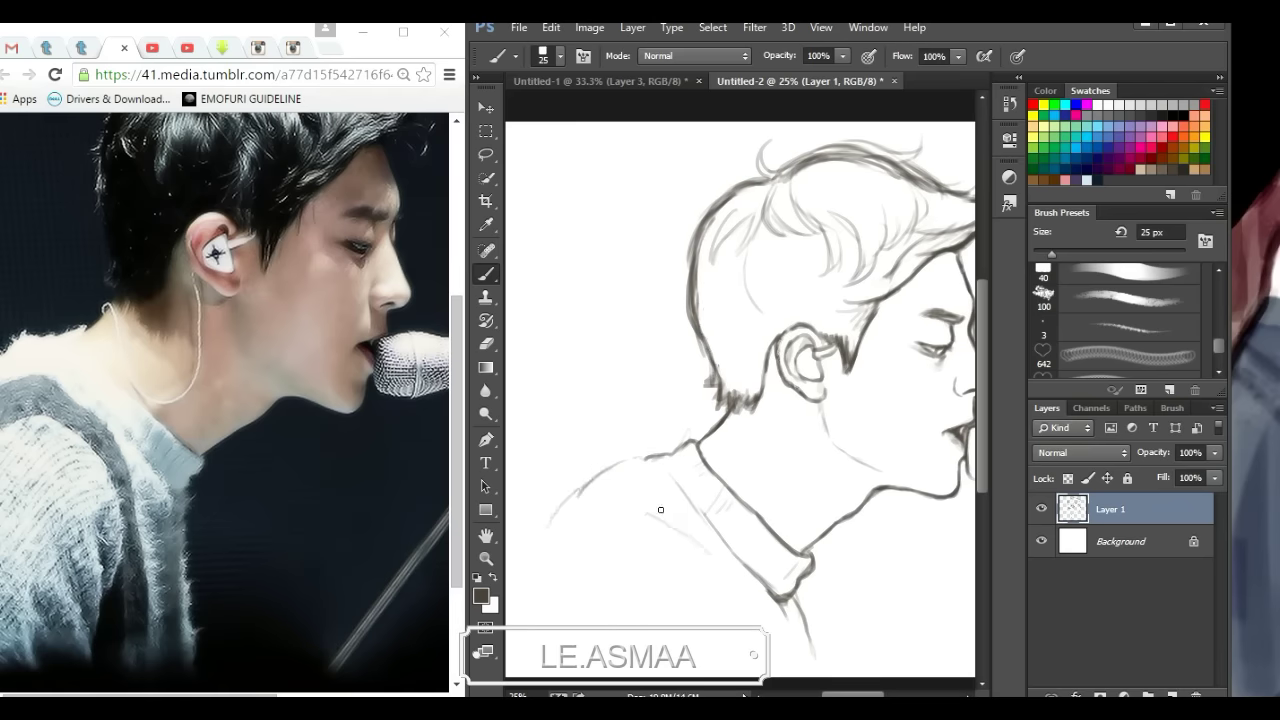
{"action": "mouse_move", "coordinate": [700, 505]}
{"action": "left_mouse_down"}
{"action": "mouse_move", "coordinate": [745, 625]}
{"action": "mouse_move", "coordinate": [578, 525]}
{"action": "left_mouse_up"}
{"action": "mouse_move", "coordinate": [658, 450]}
{"action": "left_mouse_down"}
{"action": "mouse_move", "coordinate": [625, 459]}
{"action": "mouse_move", "coordinate": [555, 520]}
{"action": "left_mouse_up"}
Step: Draw the inner shoulder line and strokes along the shoulder and back
{"action": "mouse_move", "coordinate": [600, 500]}
{"action": "left_mouse_down"}
{"action": "mouse_move", "coordinate": [664, 500]}
{"action": "mouse_move", "coordinate": [578, 600]}
{"action": "left_mouse_up"}
{"action": "left_click_drag", "start_coordinate": [600, 546], "coordinate": [575, 612]}
{"action": "mouse_move", "coordinate": [674, 510]}
{"action": "left_mouse_down"}
{"action": "mouse_move", "coordinate": [751, 528]}
{"action": "mouse_move", "coordinate": [830, 670]}
{"action": "mouse_move", "coordinate": [602, 566]}
{"action": "mouse_move", "coordinate": [576, 622]}
{"action": "left_mouse_up"}
{"action": "mouse_move", "coordinate": [699, 548]}
{"action": "left_mouse_down"}
{"action": "mouse_move", "coordinate": [745, 570]}
{"action": "mouse_move", "coordinate": [805, 658]}
{"action": "left_mouse_up"}
{"action": "left_click_drag", "start_coordinate": [700, 548], "coordinate": [620, 605]}
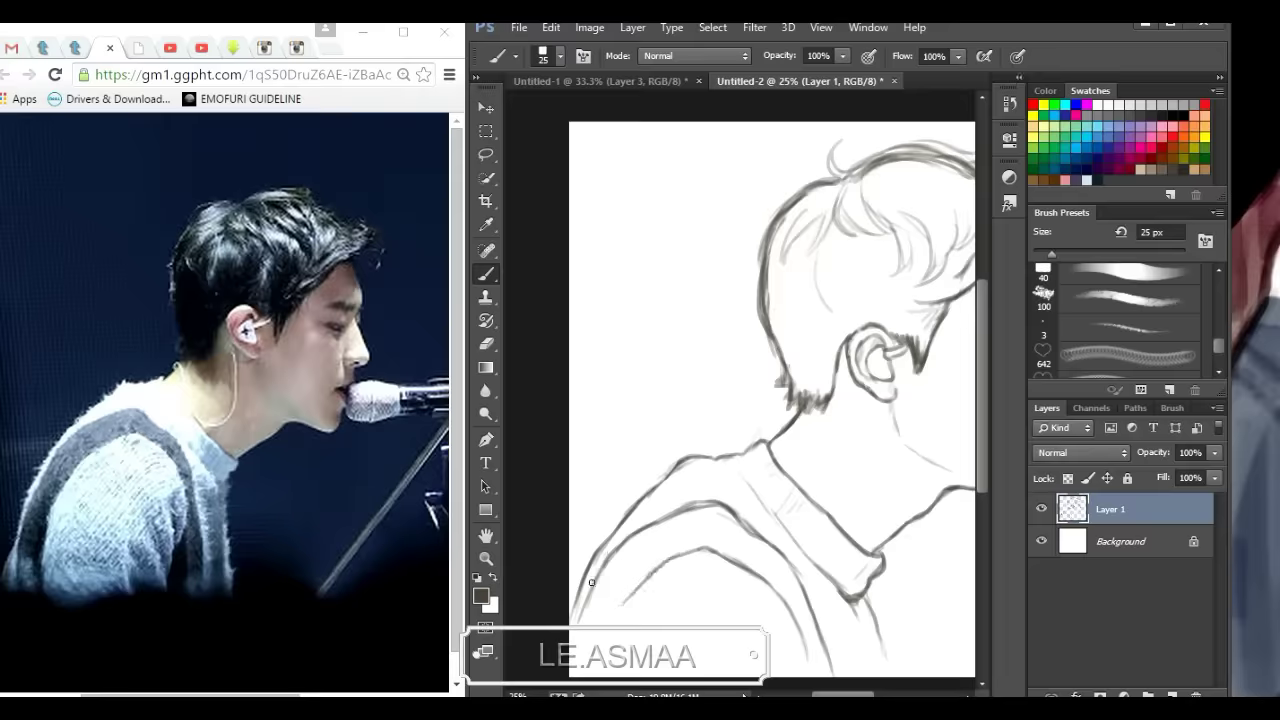
Step: Zoom in on the lips and sketch the microphone's upper and lower edges in front of the mouth
{"action": "key", "text": "ctrl+minus"}
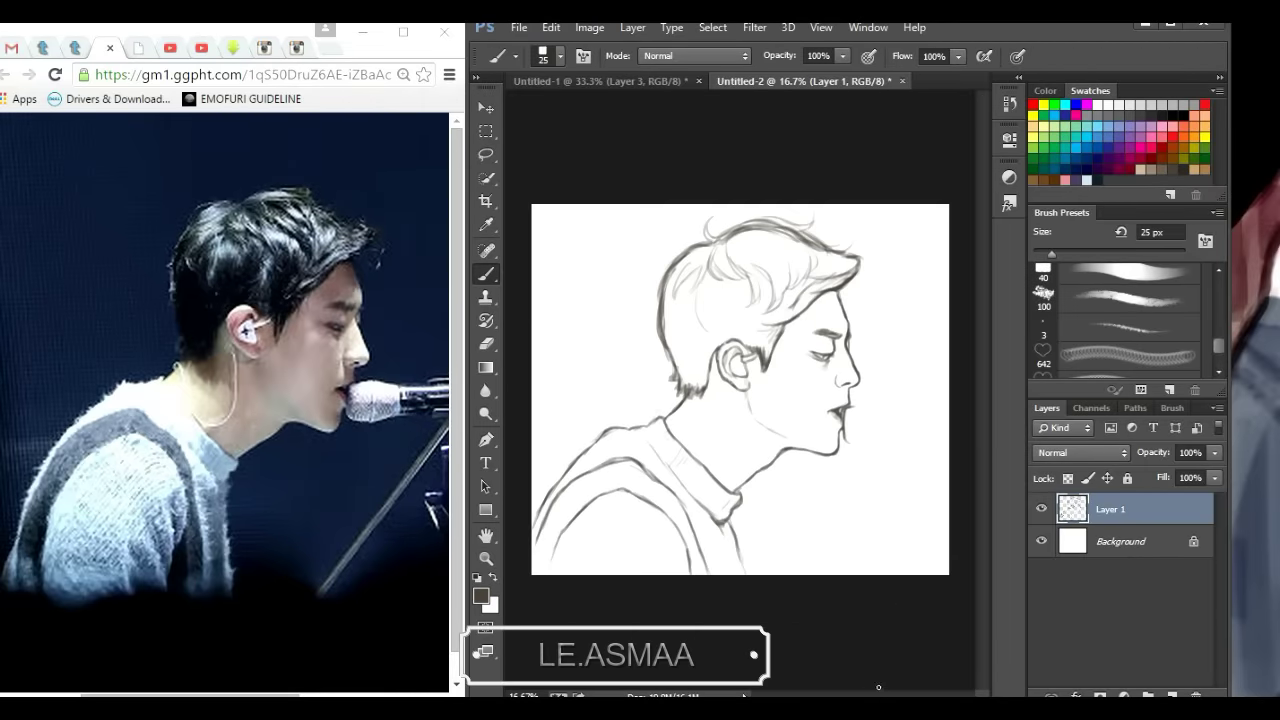
{"action": "key", "text": "ctrl+plus"}
{"action": "key", "text": "ctrl+plus"}
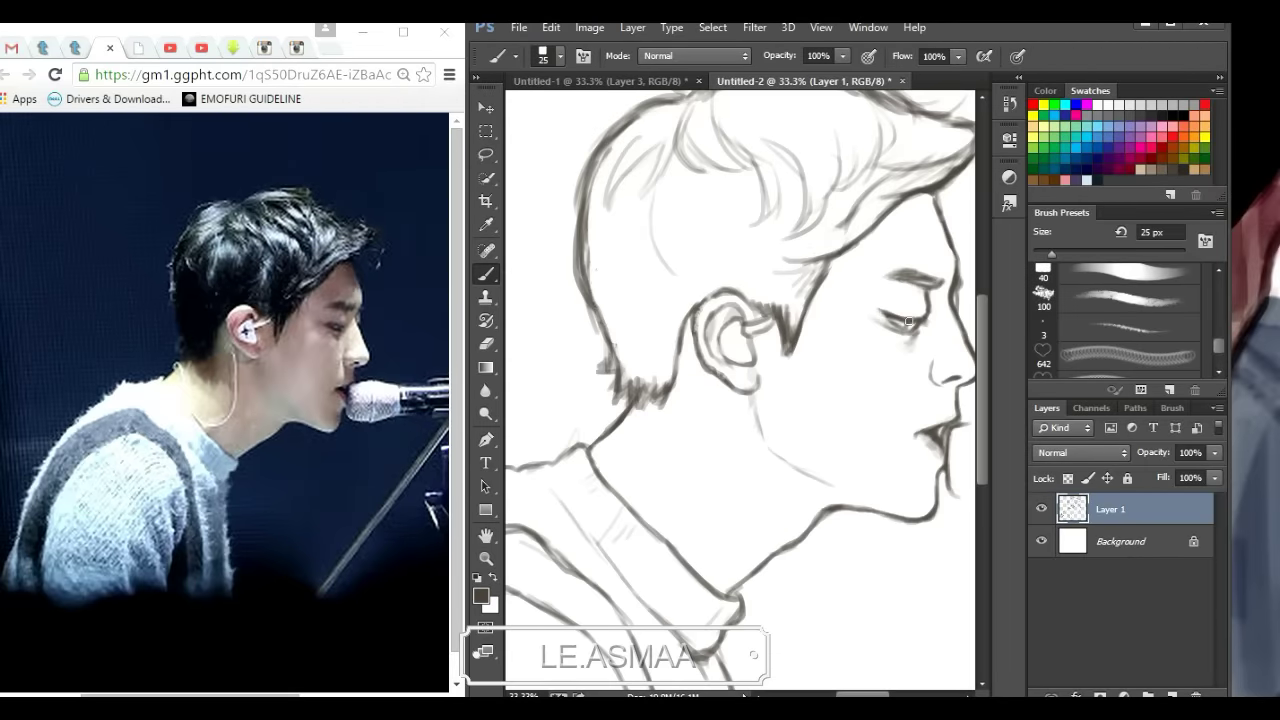
{"action": "key", "text": "e"}
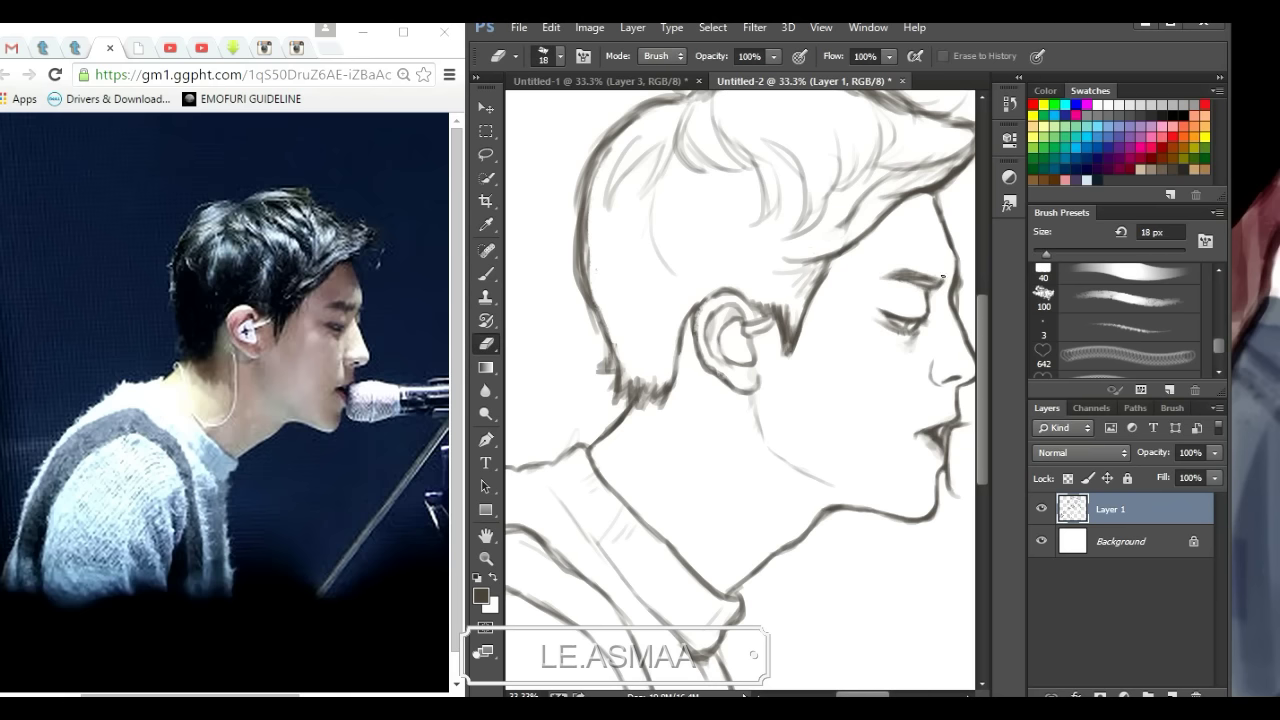
{"action": "left_click_drag", "start_coordinate": [949, 318], "coordinate": [839, 315]}
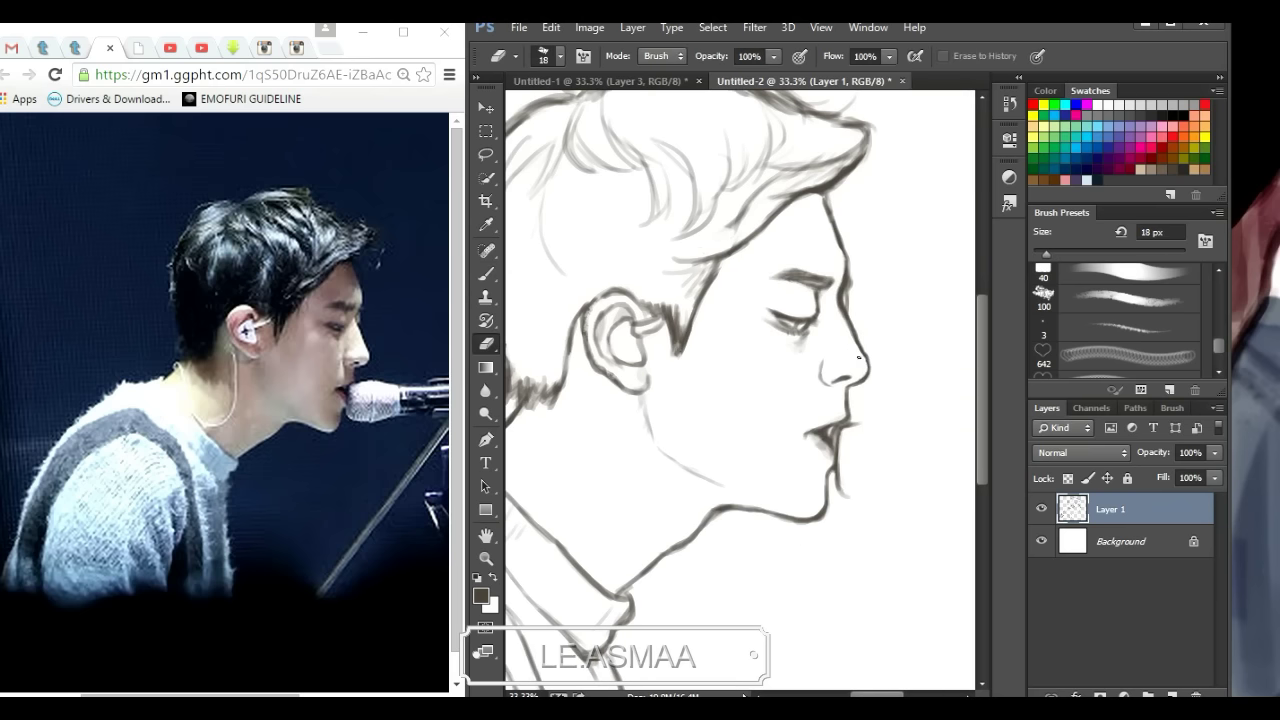
{"action": "key", "text": "b"}
{"action": "left_click_drag", "start_coordinate": [842, 428], "coordinate": [918, 424]}
{"action": "left_click_drag", "start_coordinate": [846, 480], "coordinate": [910, 492]}
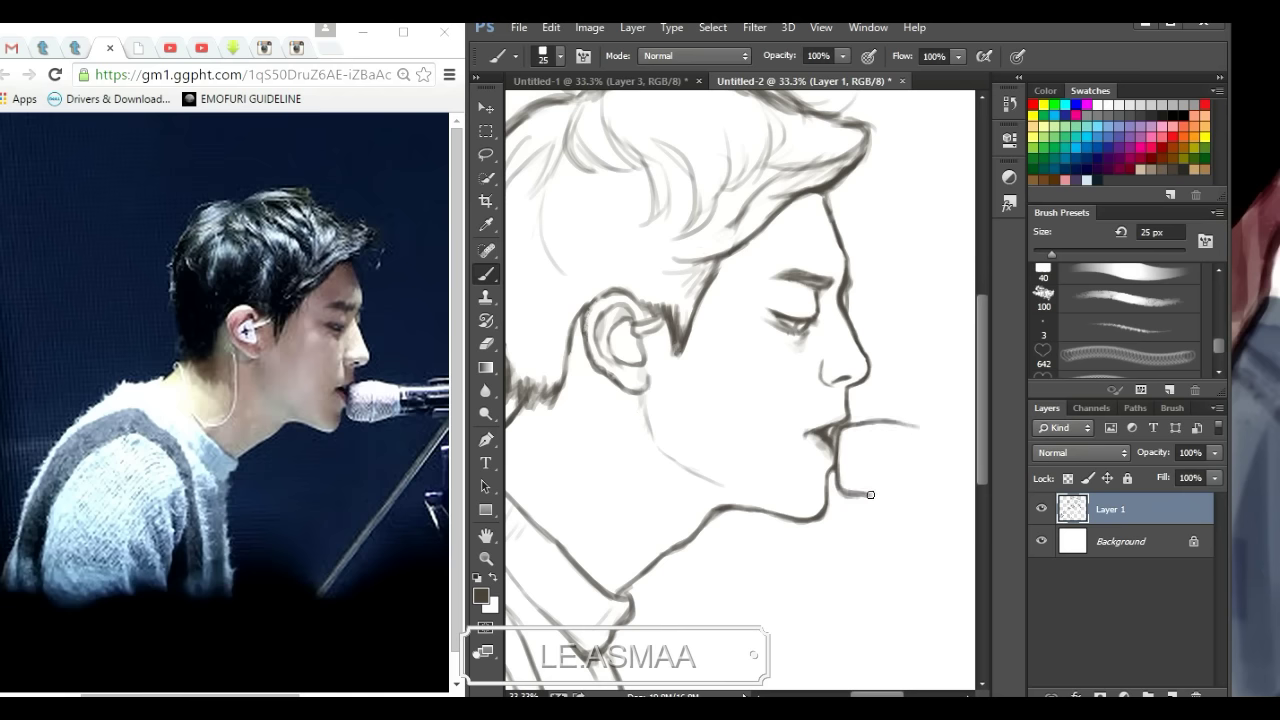
Step: Erase stray marks near the lips and extend the microphone outlines to the right
{"action": "key", "text": "e"}
{"action": "mouse_move", "coordinate": [845, 430]}
{"action": "left_mouse_down"}
{"action": "mouse_move", "coordinate": [848, 495]}
{"action": "mouse_move", "coordinate": [928, 491]}
{"action": "left_mouse_up"}
{"action": "key", "text": "b"}
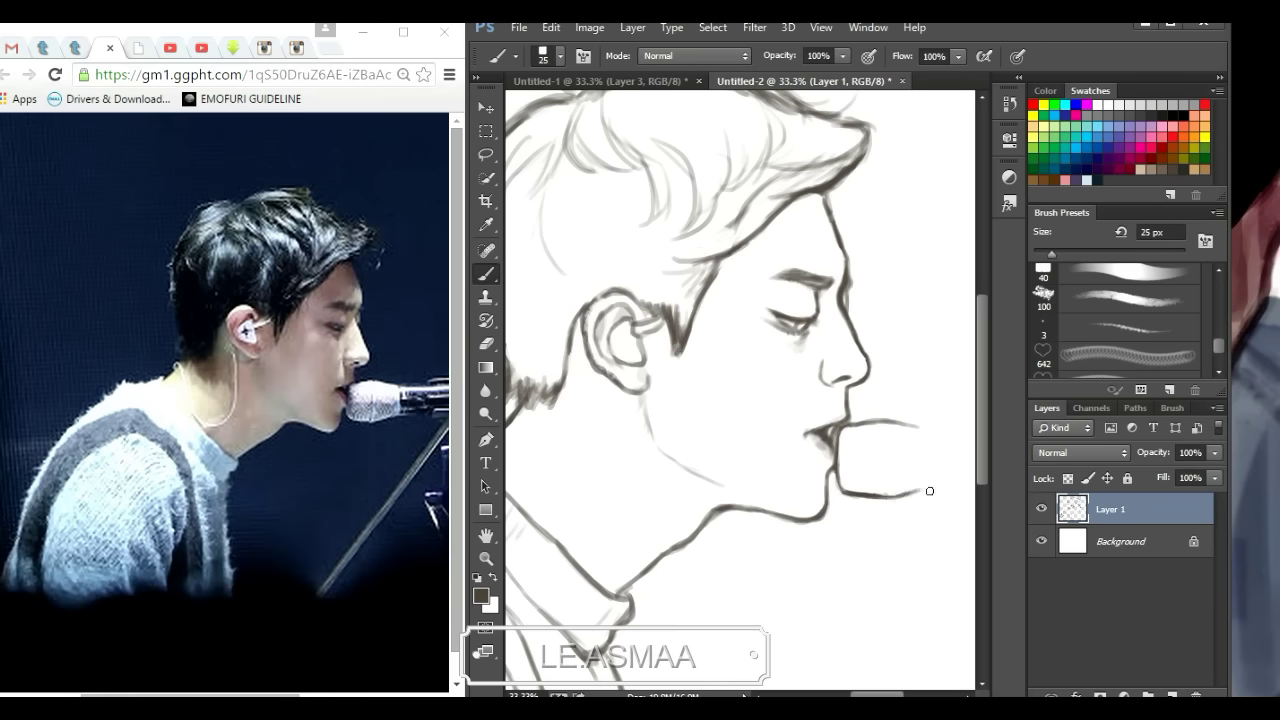
{"action": "mouse_move", "coordinate": [898, 425]}
{"action": "left_mouse_down"}
{"action": "mouse_move", "coordinate": [930, 428]}
{"action": "mouse_move", "coordinate": [878, 488]}
{"action": "left_mouse_up"}
{"action": "key", "text": "e"}
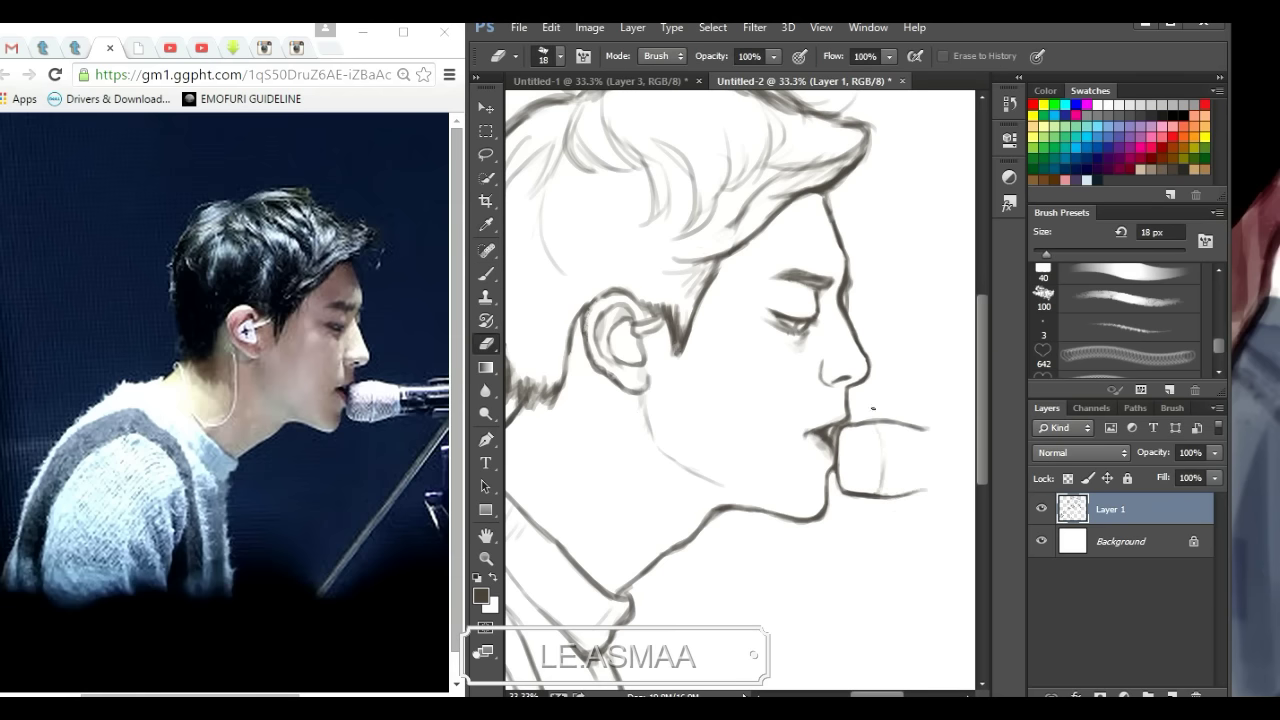
{"action": "key", "text": "b"}
Step: Switch the painting colour to red and close off the end of the microphone head
{"action": "key", "text": "ctrl+minus"}
{"action": "key", "text": "ctrl+minus"}
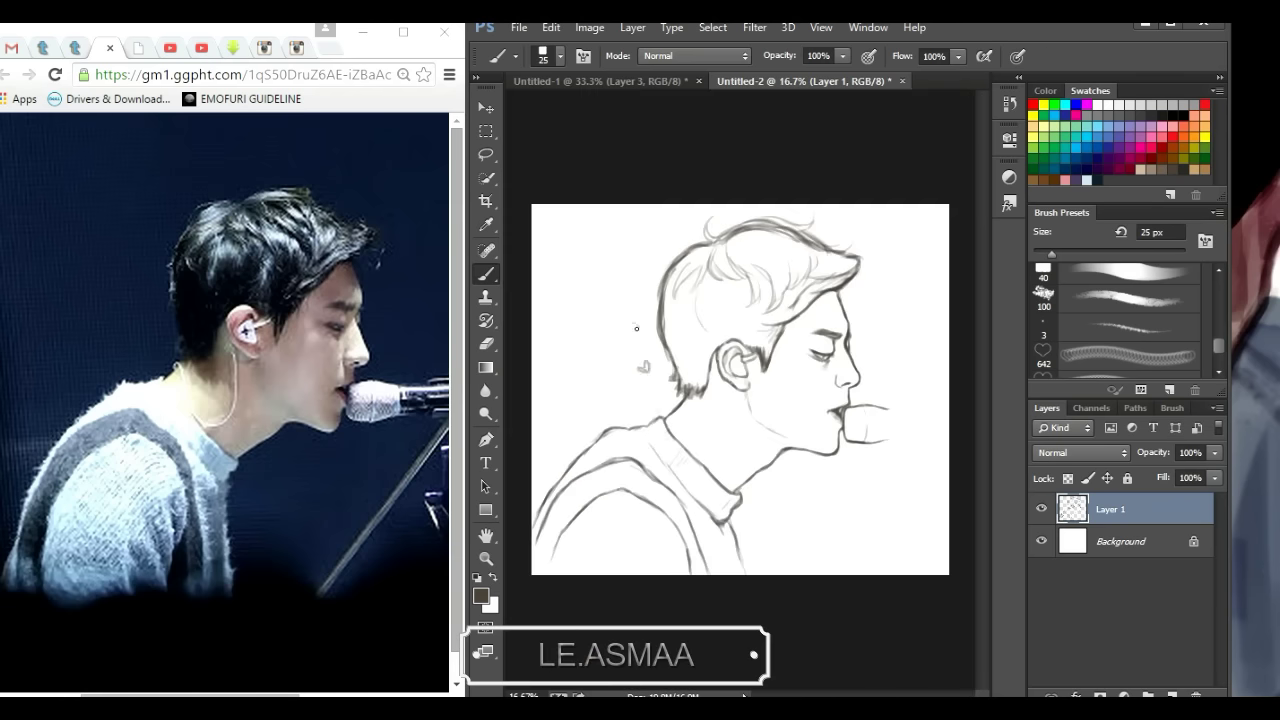
{"action": "left_click", "coordinate": [1175, 137], "text": "ctrl"}
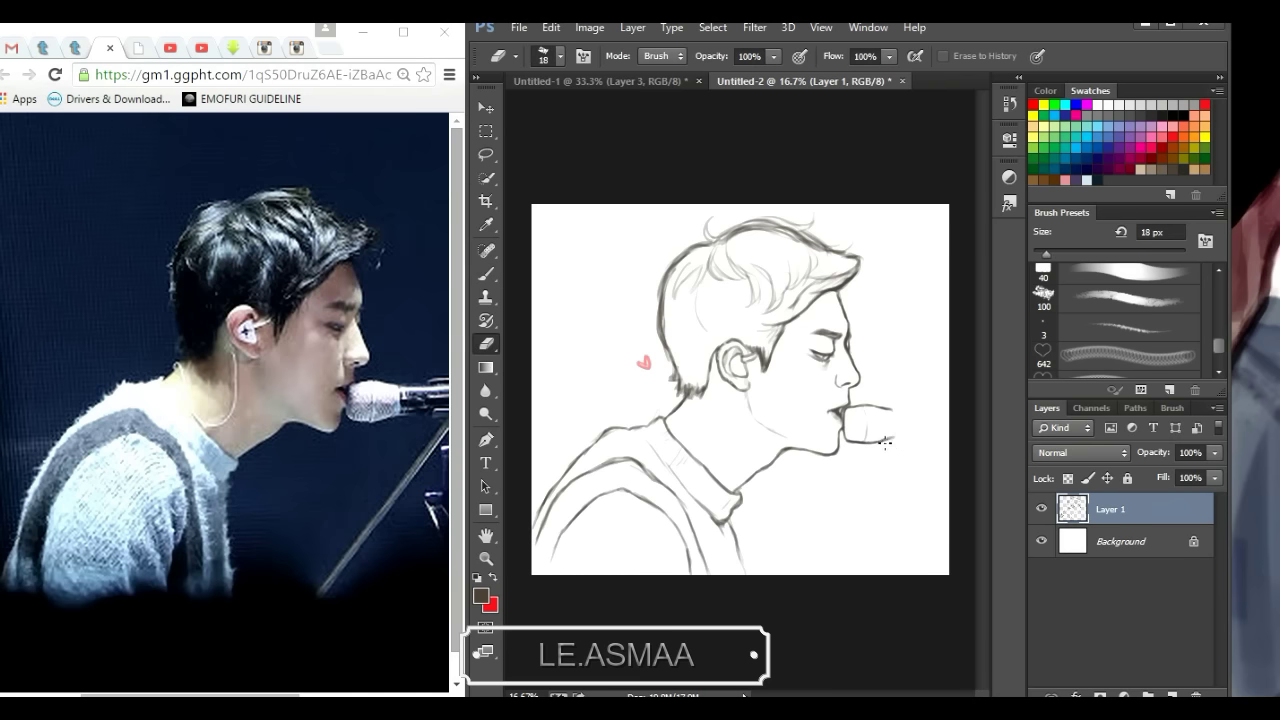
{"action": "left_click_drag", "start_coordinate": [884, 440], "coordinate": [903, 412]}
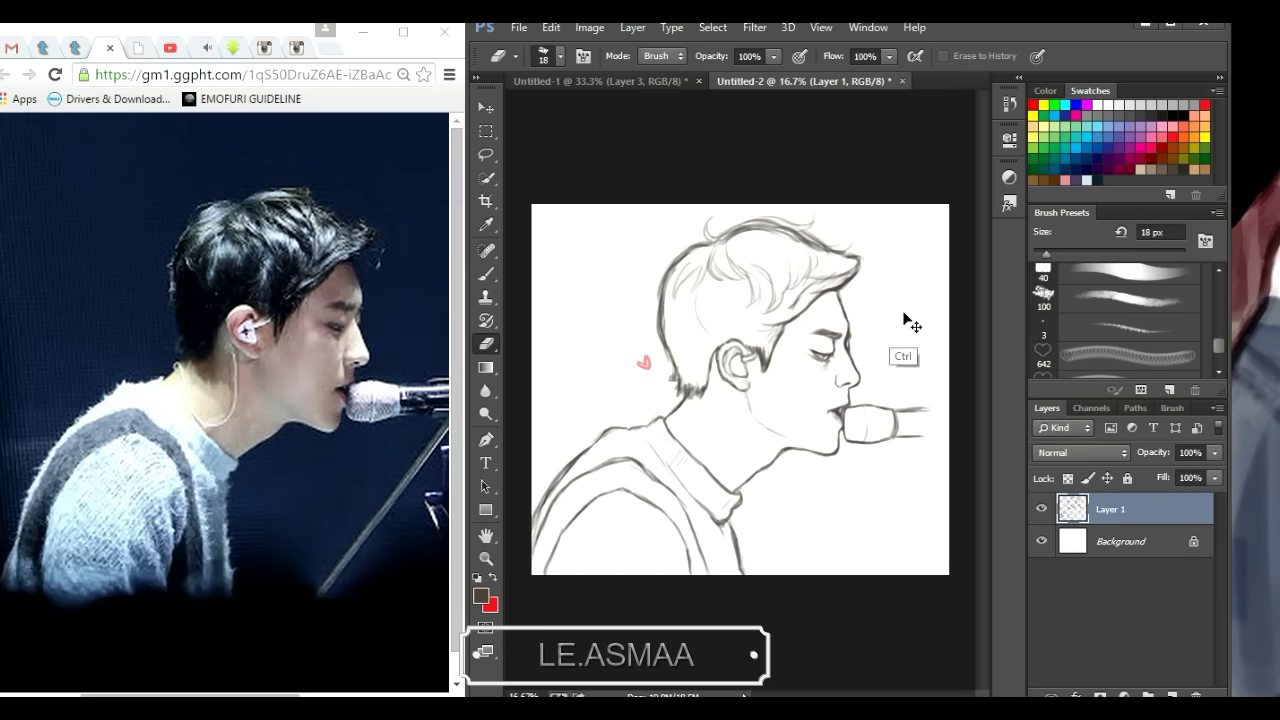
{"action": "key", "text": "ctrl+plus"}
{"action": "key", "text": "l"}
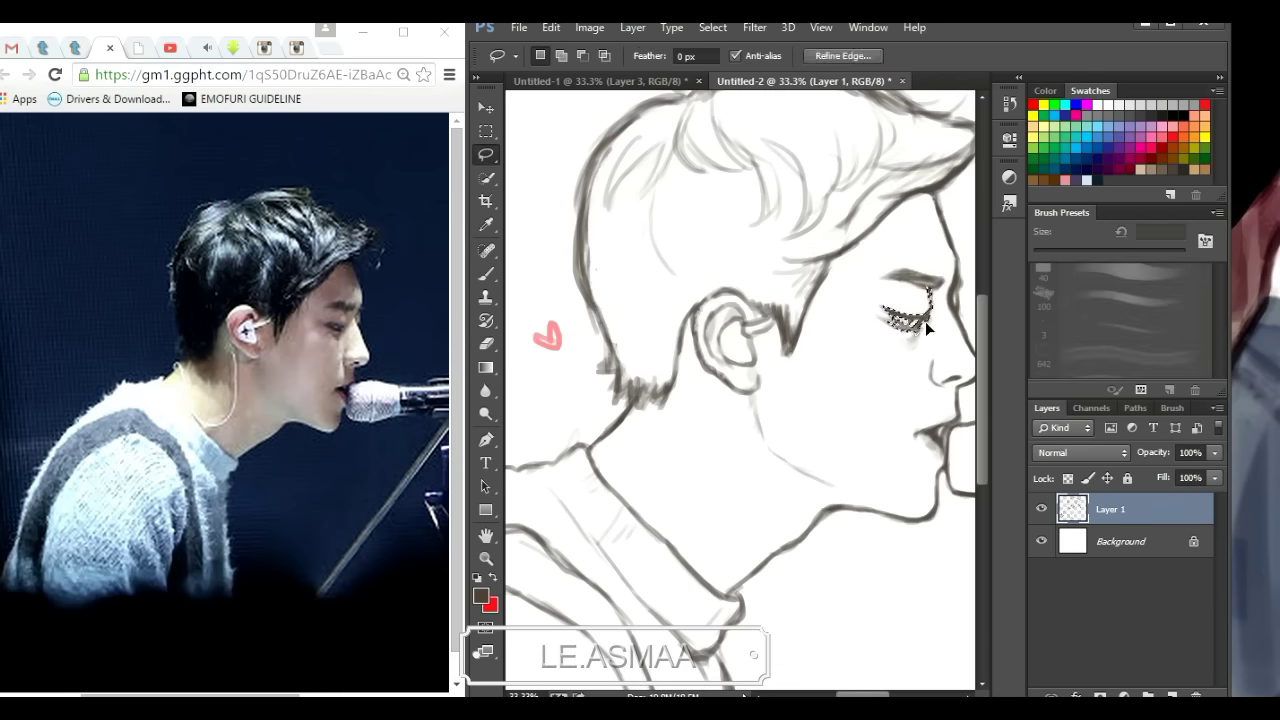
Step: Zoom between the face and the whole drawing to check the sketch
{"action": "key", "text": "ctrl+minus"}
{"action": "key", "text": "b"}
{"action": "key", "text": "ctrl+plus"}
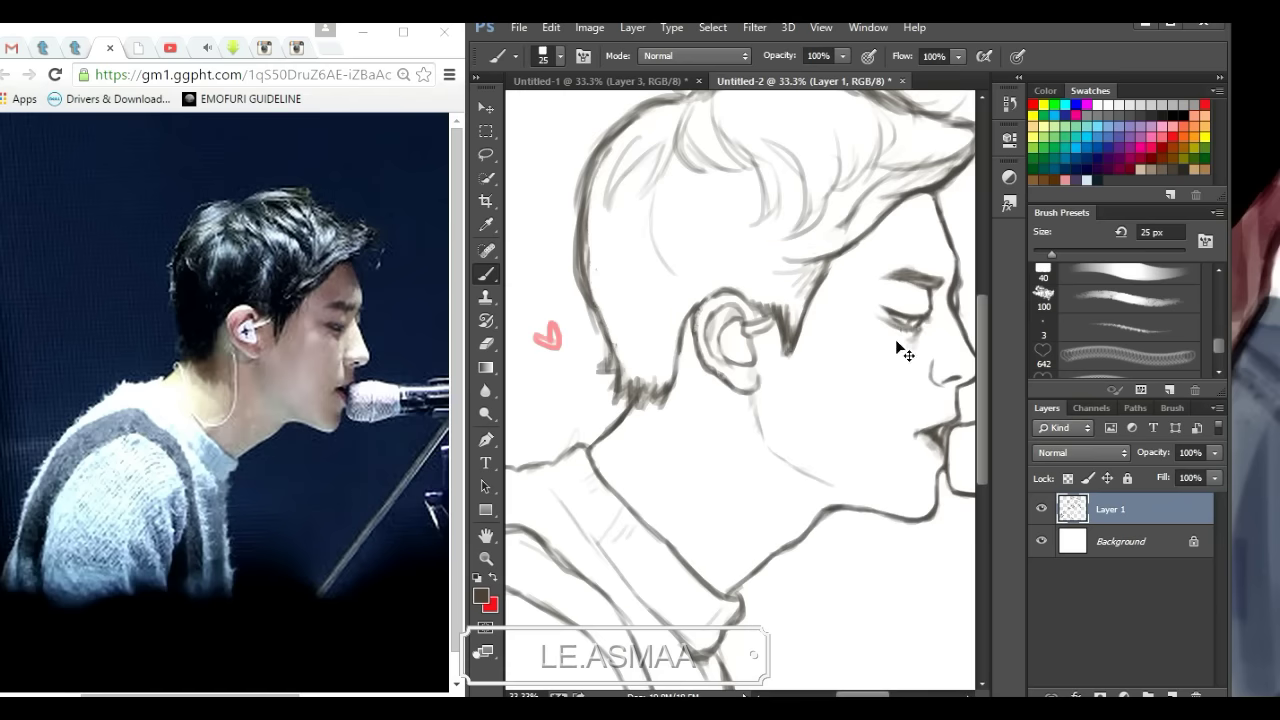
{"action": "key", "text": "ctrl+minus"}
{"action": "key", "text": "ctrl+plus"}
{"action": "key", "text": "ctrl+minus"}
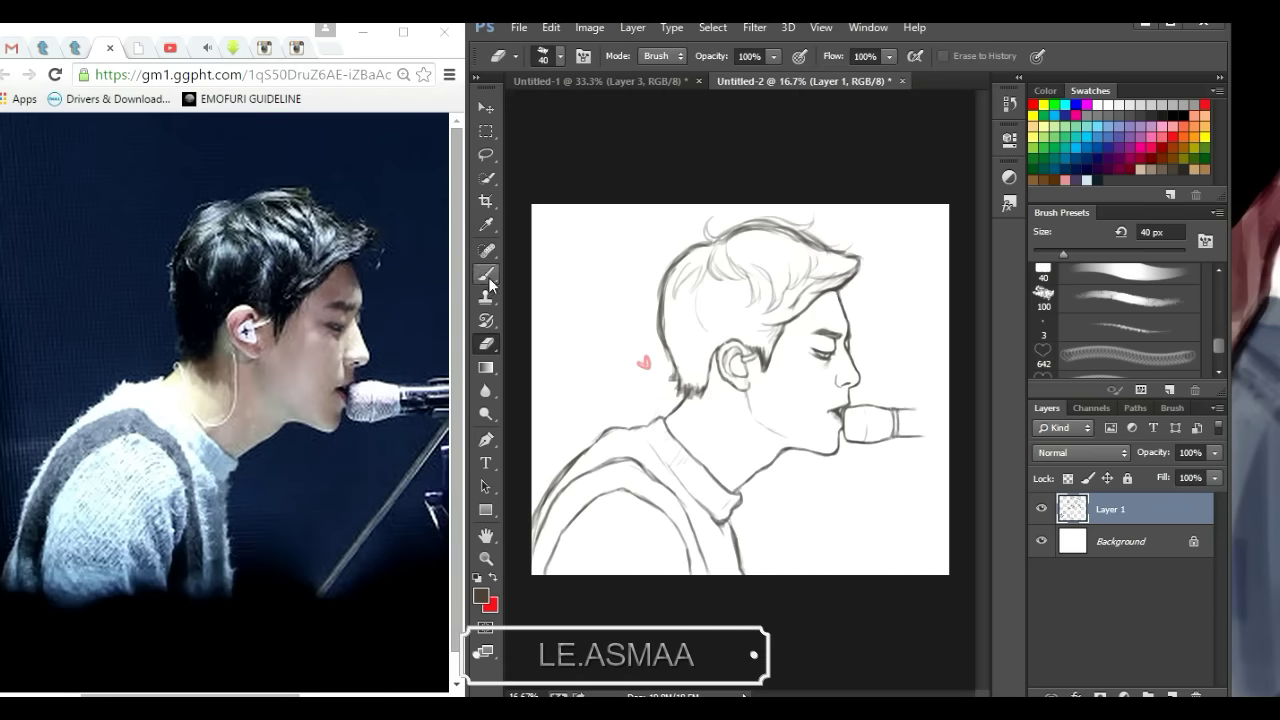
Step: Touch up with brush and eraser, adding strokes along the back of the neck
{"action": "key", "text": "e"}
{"action": "key", "text": "b"}
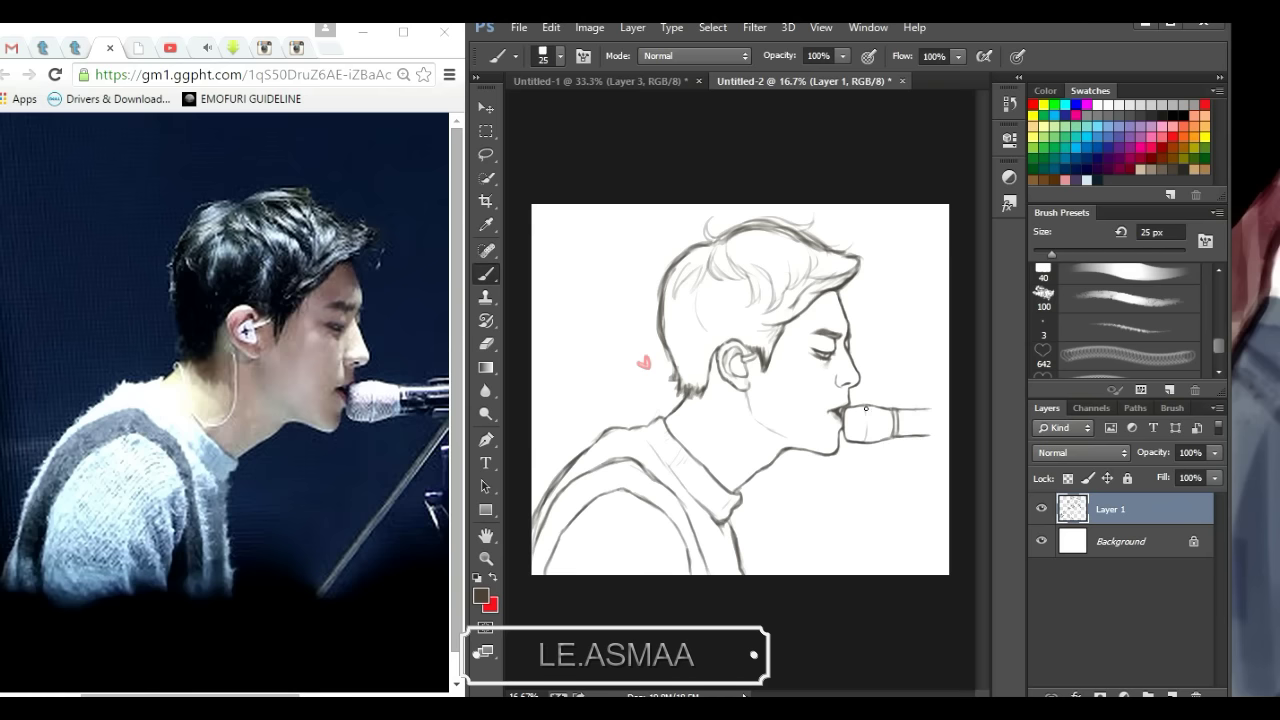
{"action": "key", "text": "e"}
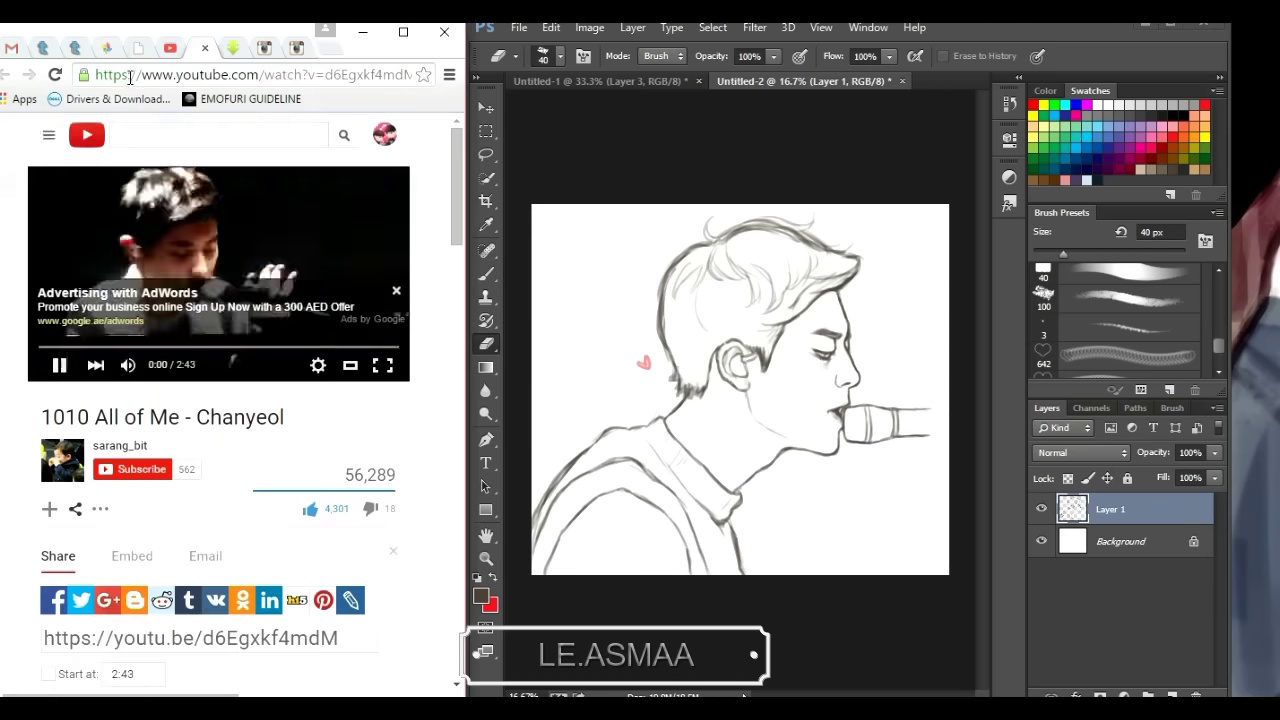
{"action": "key", "text": "b"}
{"action": "key", "text": "e"}
{"action": "key", "text": "b"}
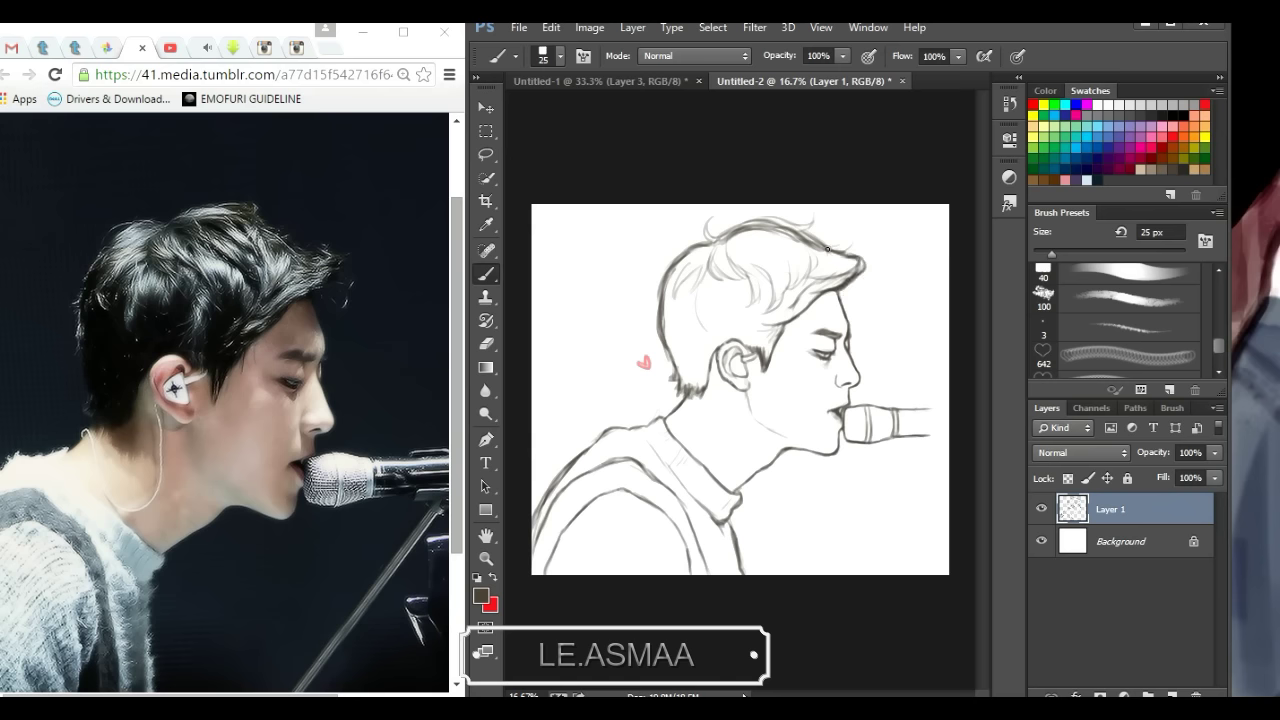
{"action": "key", "text": "e"}
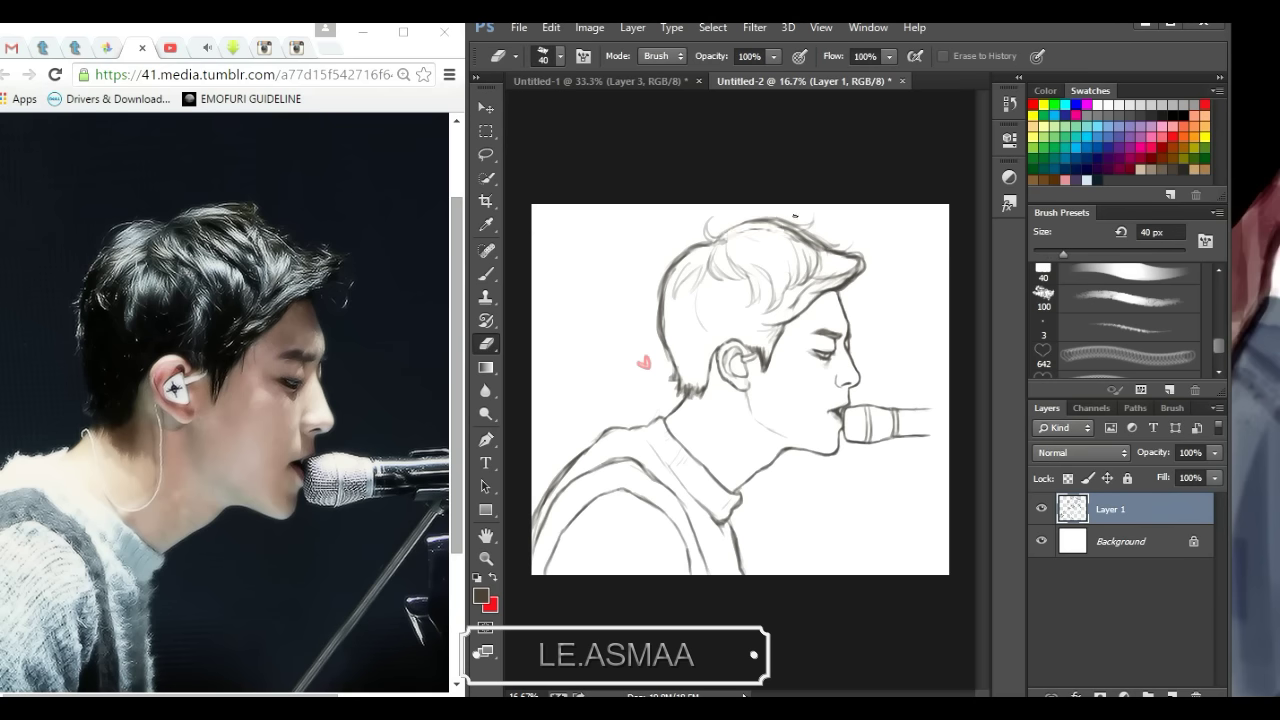
{"action": "key", "text": "b"}
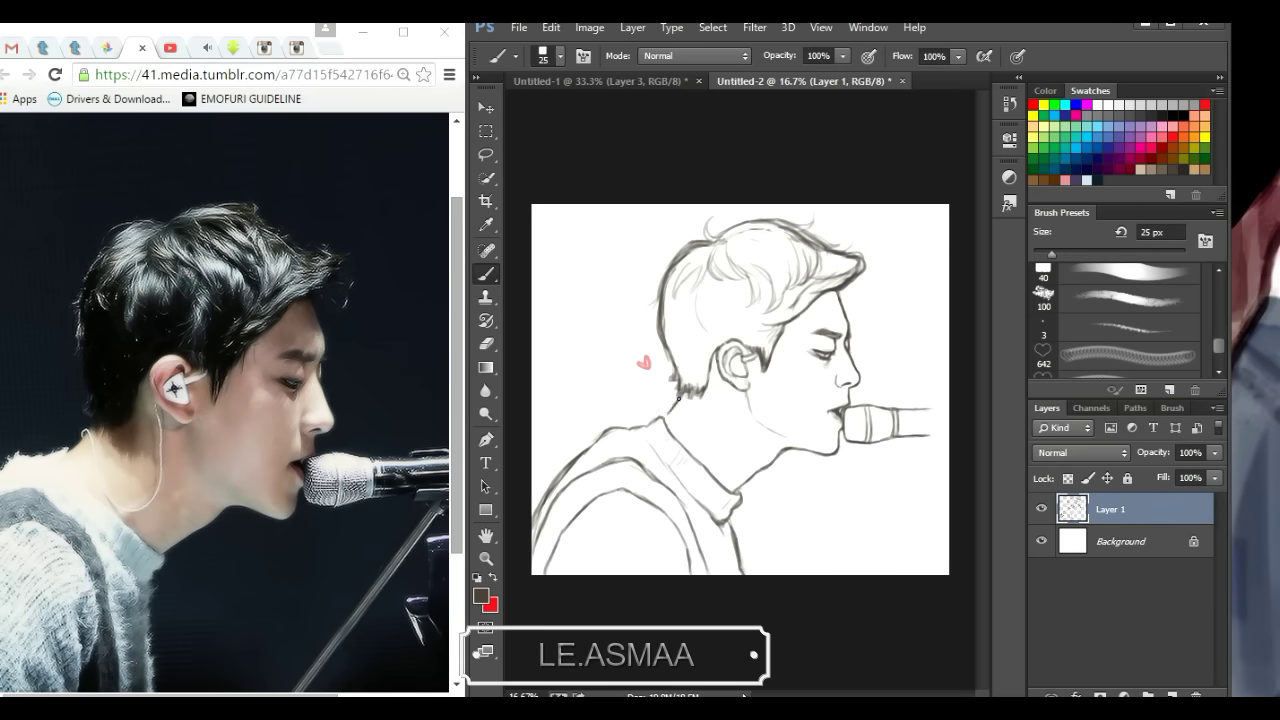
{"action": "left_click_drag", "start_coordinate": [684, 392], "coordinate": [607, 431]}
Step: Widen the canvas on both sides with the Crop tool
{"action": "key", "text": "e"}
{"action": "key", "text": "b"}
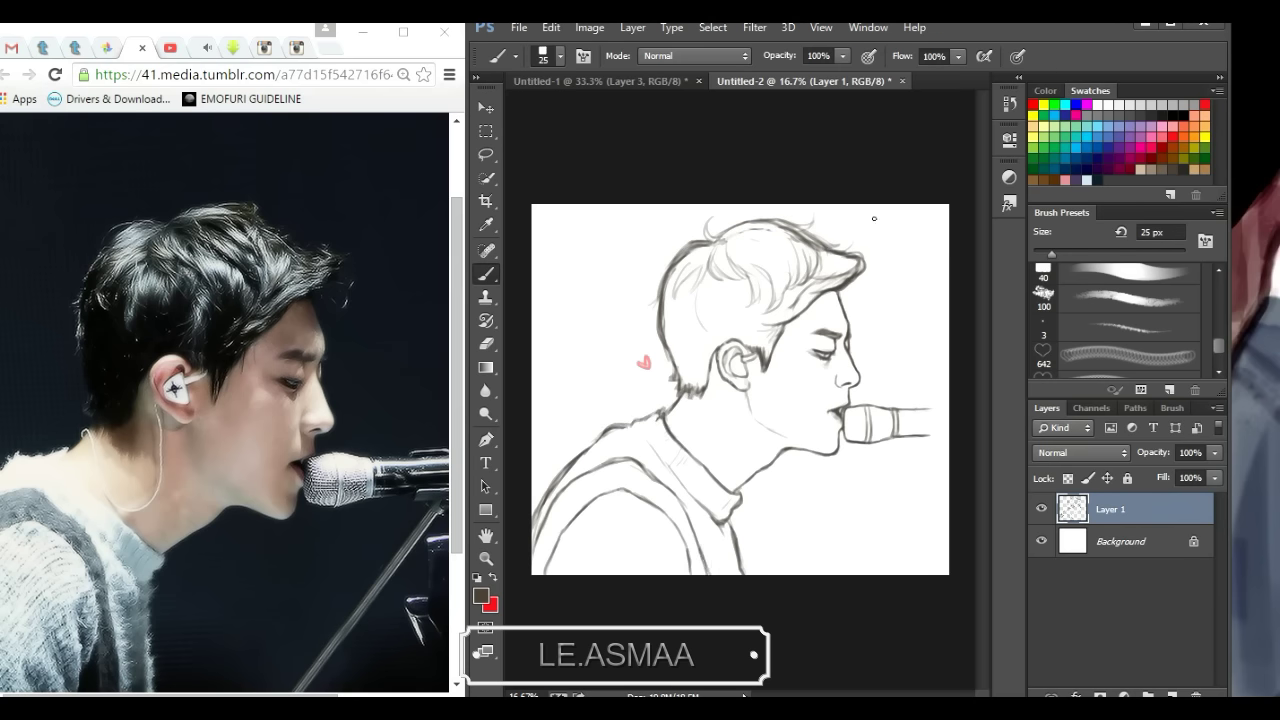
{"action": "key", "text": "c"}
{"action": "left_click_drag", "start_coordinate": [531, 390], "coordinate": [510, 390]}
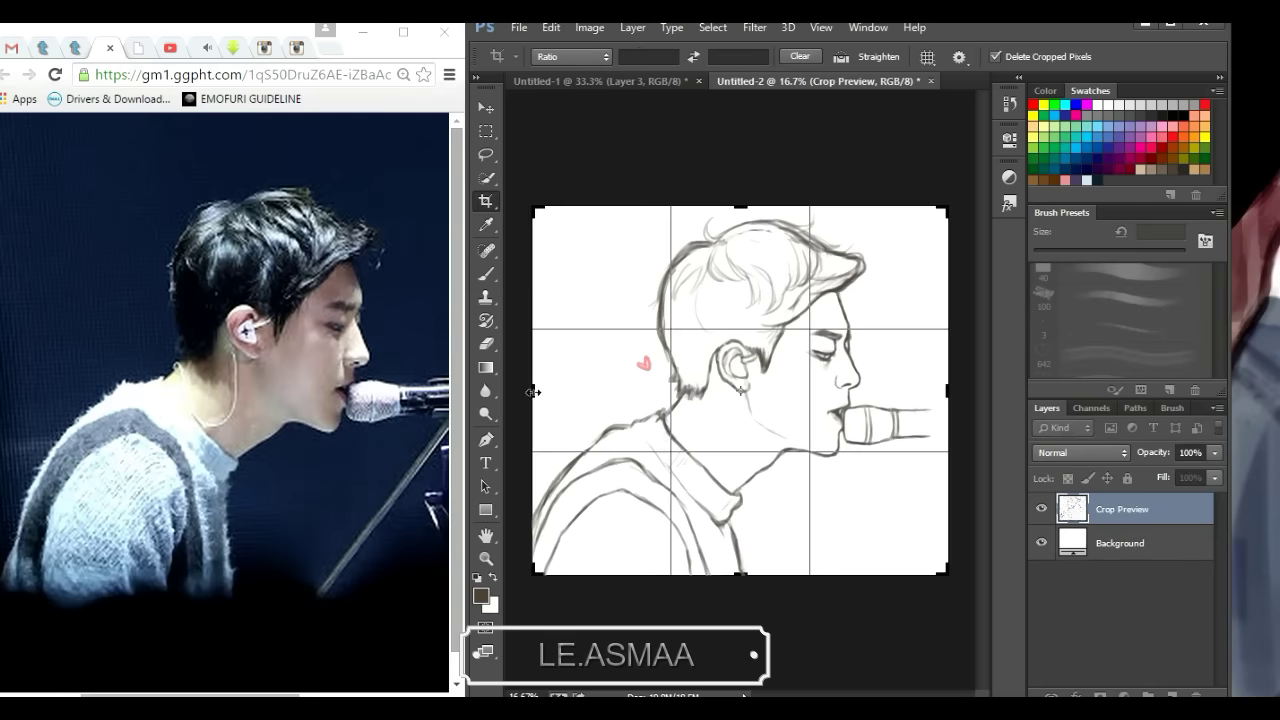
{"action": "key", "text": "Return"}
{"action": "key", "text": "b"}
Step: Redraw the outer back and shoulder contour, erasing part of the stroke
{"action": "mouse_move", "coordinate": [578, 479]}
{"action": "left_mouse_down"}
{"action": "mouse_move", "coordinate": [620, 440]}
{"action": "mouse_move", "coordinate": [537, 575]}
{"action": "left_mouse_up"}
{"action": "key", "text": "e"}
{"action": "key", "text": "b"}
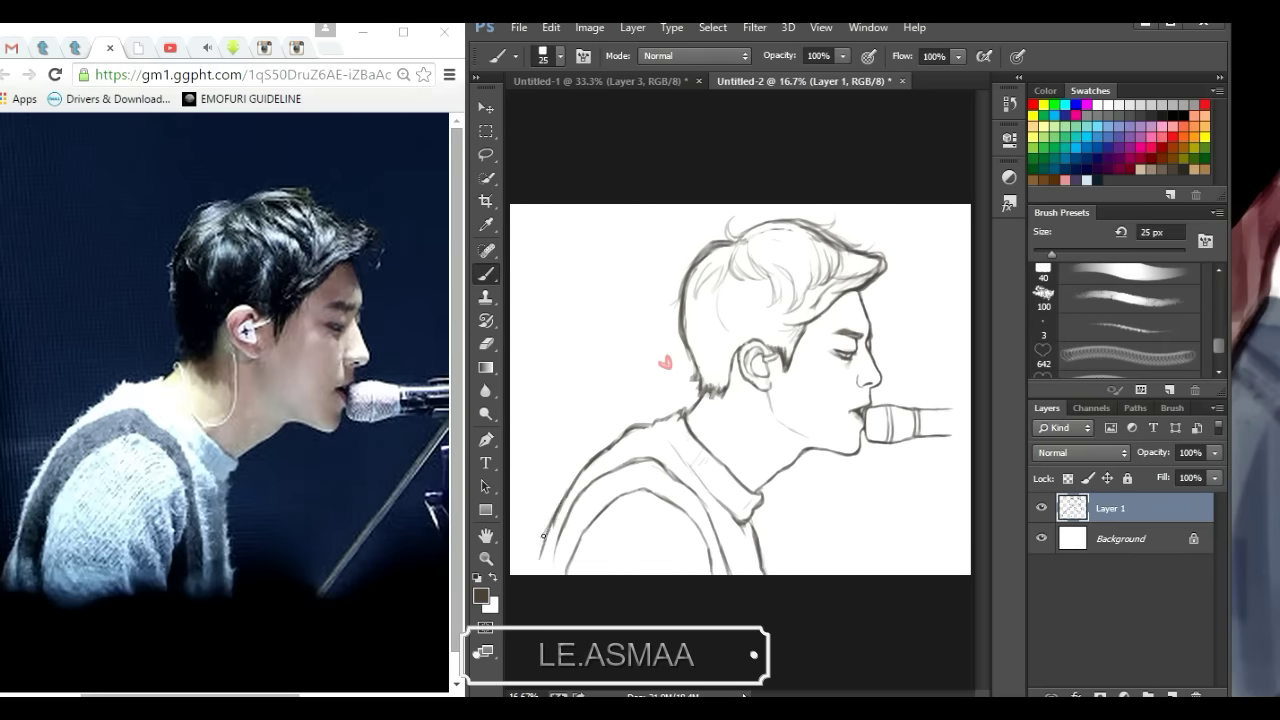
{"action": "left_click_drag", "start_coordinate": [620, 466], "coordinate": [546, 574]}
{"action": "key", "text": "e"}
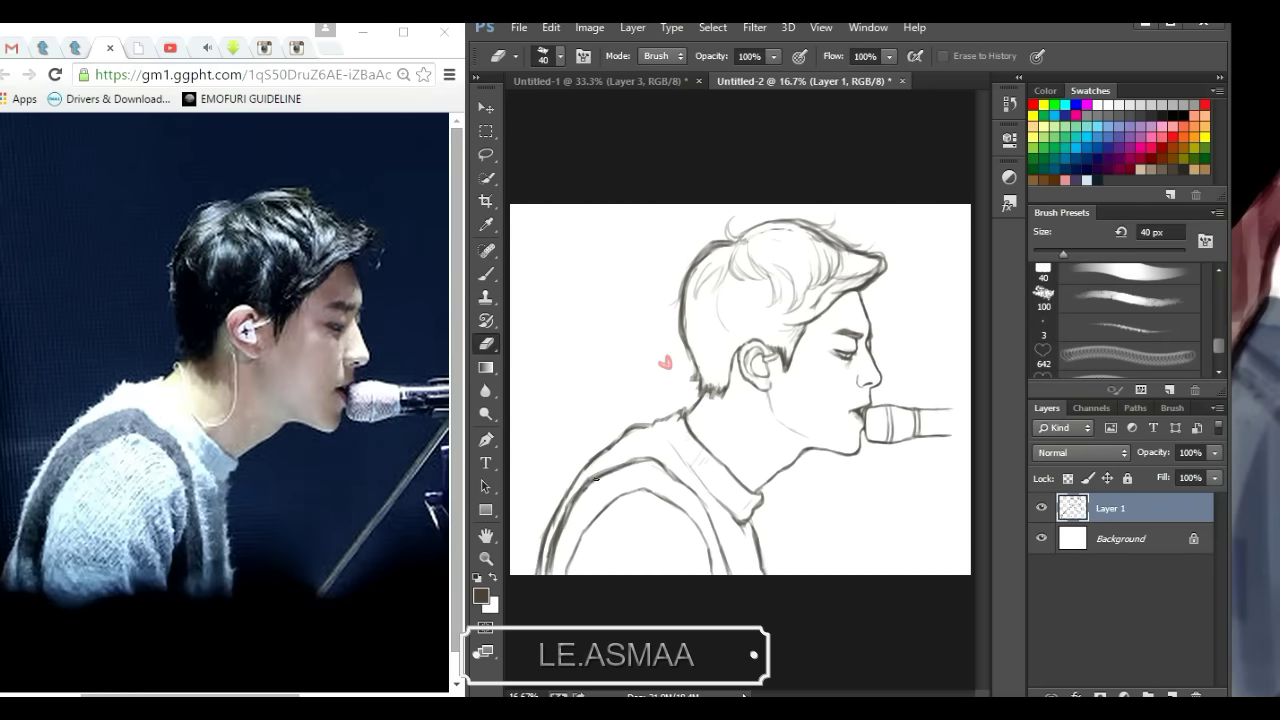
{"action": "left_click_drag", "start_coordinate": [600, 475], "coordinate": [561, 538]}
{"action": "key", "text": "b"}
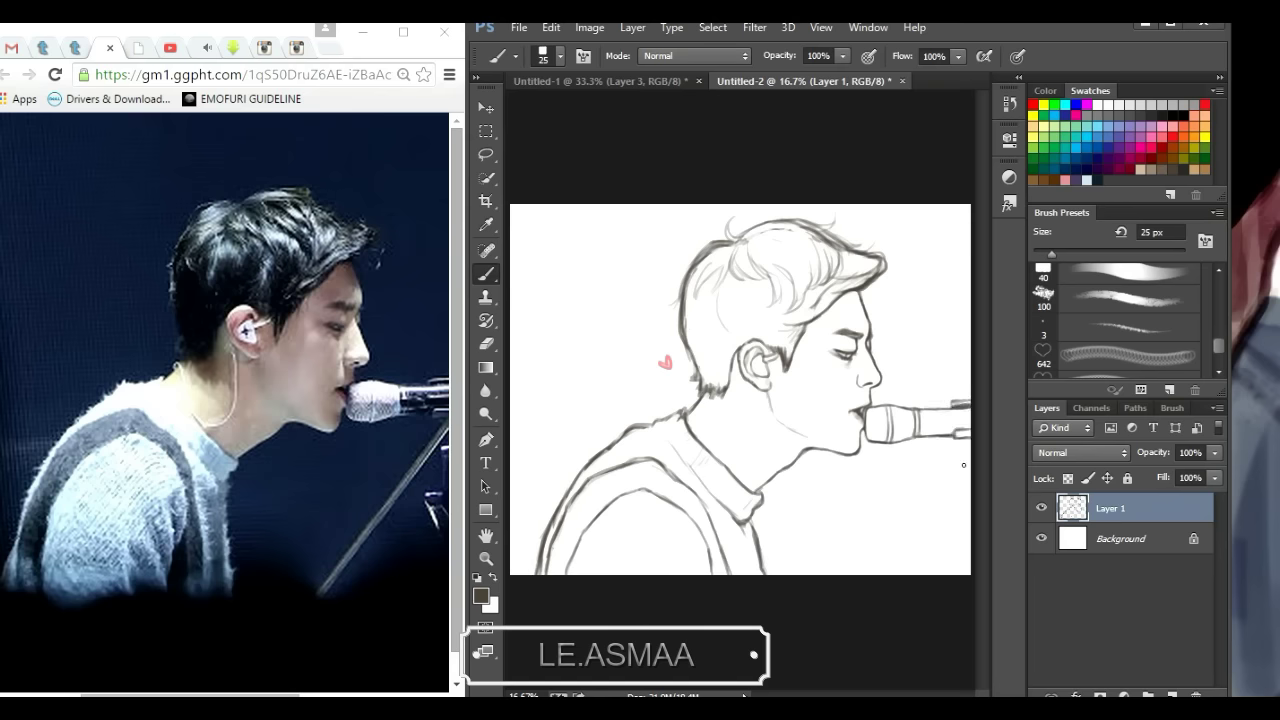
Step: Draw a clean diagonal microphone stand line running down-left
{"action": "left_click_drag", "start_coordinate": [938, 489], "coordinate": [893, 548]}
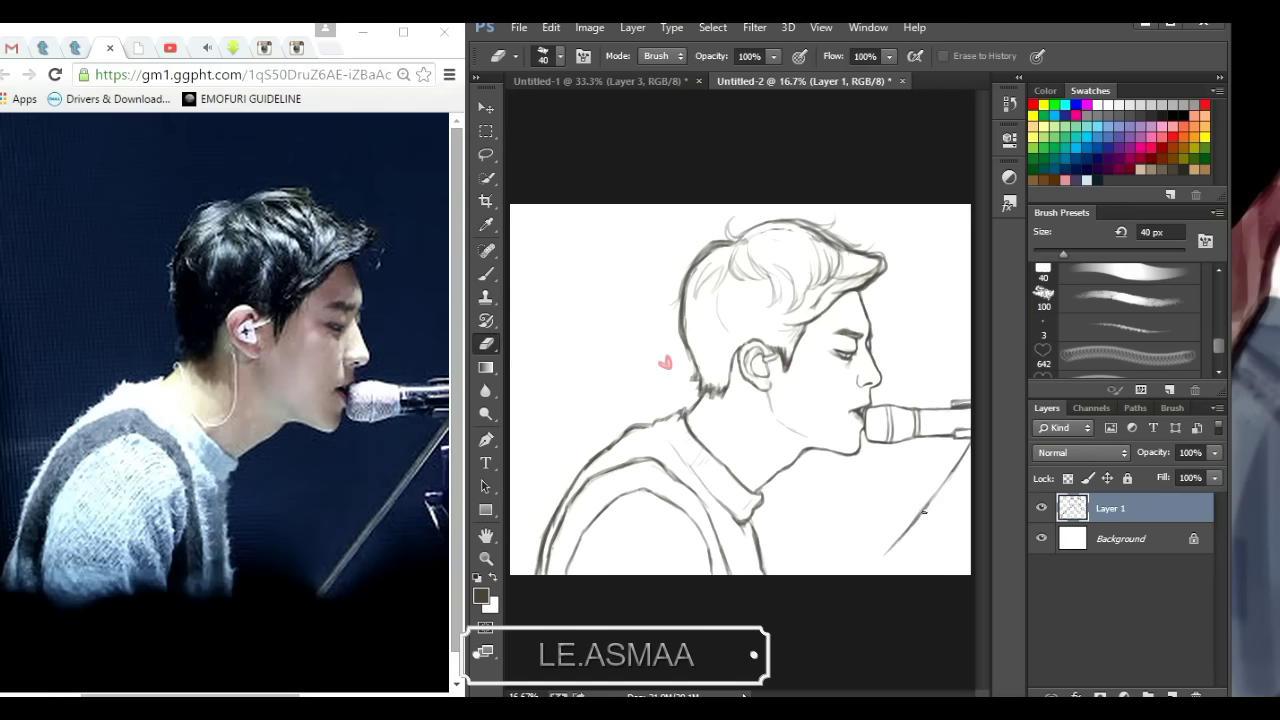
{"action": "left_click_drag", "start_coordinate": [969, 462], "coordinate": [915, 540]}
{"action": "left_click_drag", "start_coordinate": [948, 492], "coordinate": [888, 572]}
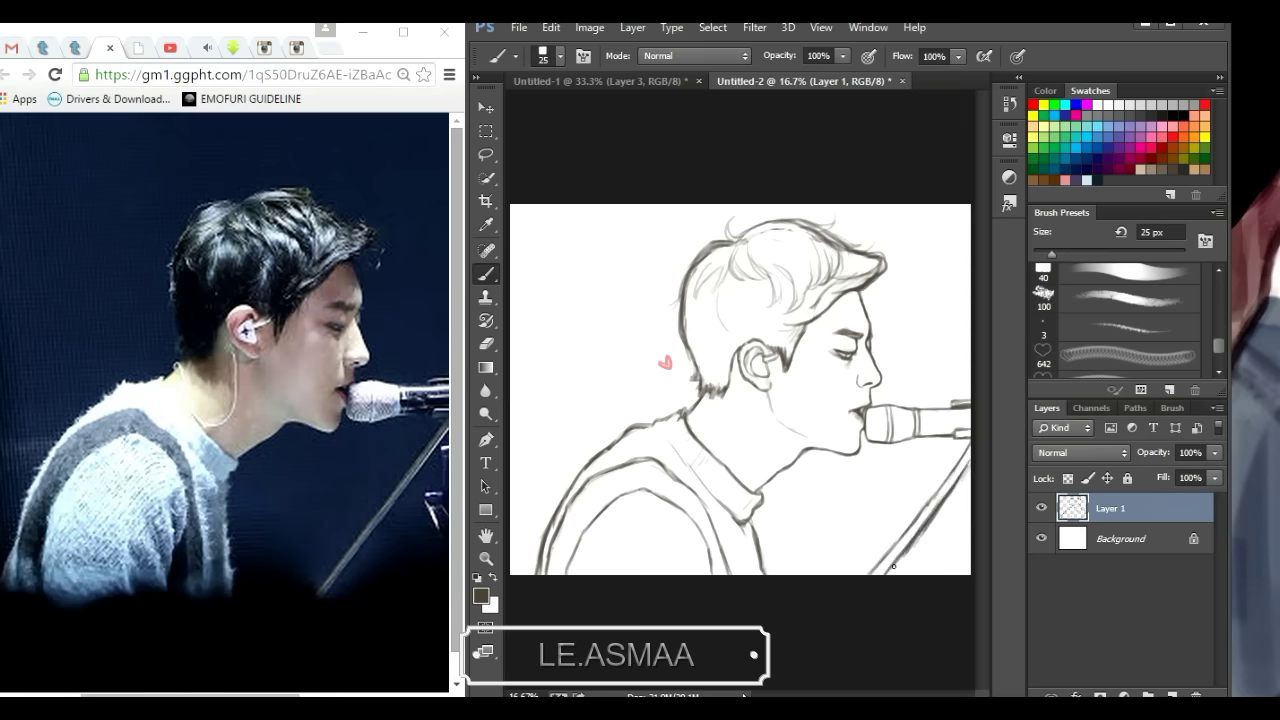
{"action": "key", "text": "e"}
{"action": "left_click_drag", "start_coordinate": [965, 470], "coordinate": [897, 542]}
{"action": "key", "text": "b"}
Step: Select the ear with the Lasso and attempt a free transform on it
{"action": "key", "text": "l"}
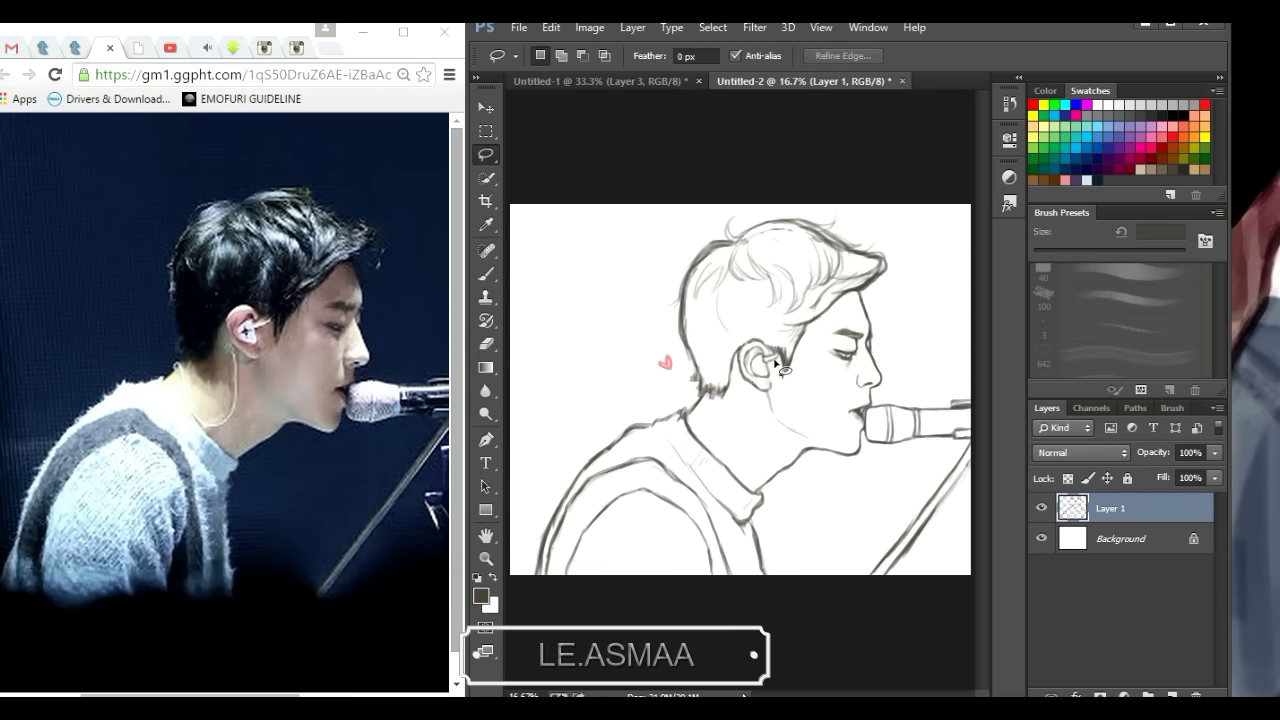
{"action": "left_click_drag", "start_coordinate": [785, 335], "coordinate": [780, 402]}
{"action": "key", "text": "ctrl+t"}
{"action": "key", "text": "Escape"}
{"action": "key", "text": "b"}
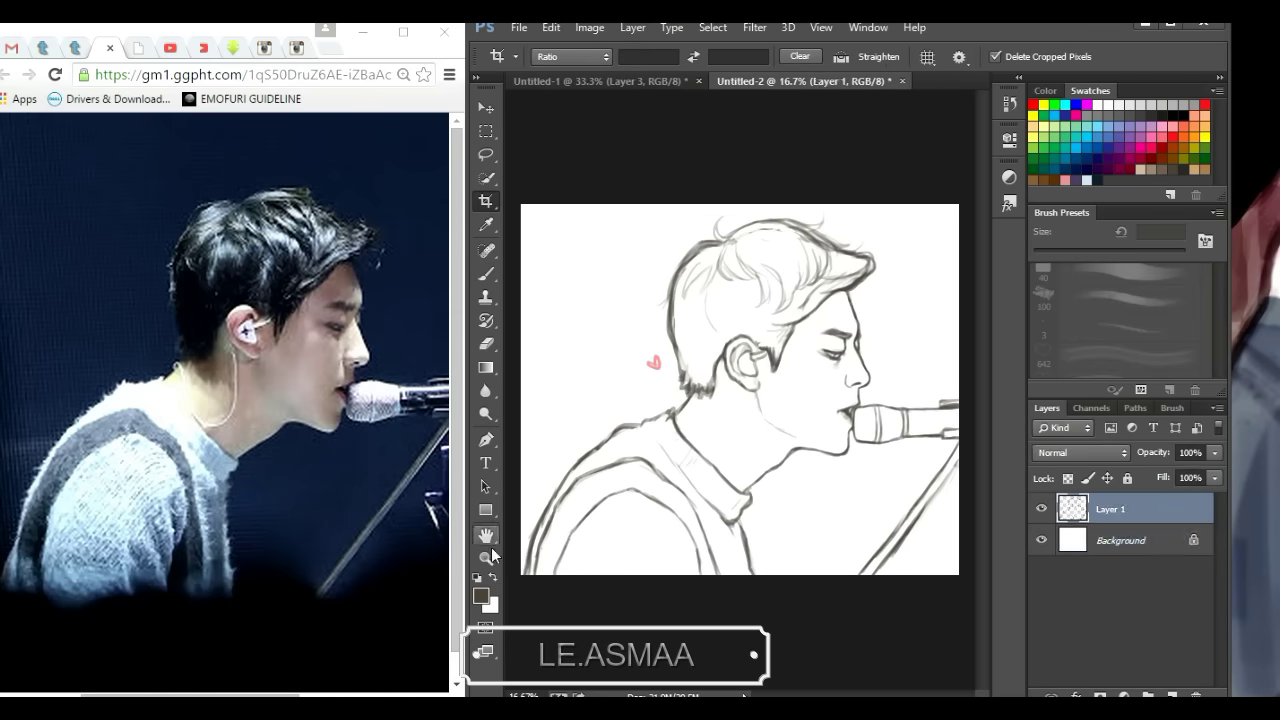
Step: Add a new empty layer and sample a peach skin colour
{"action": "key", "text": "ctrl+shift+alt+n"}
{"action": "key", "text": "i"}
{"action": "left_click", "coordinate": [481, 596]}
Step: Paint peach skin over the neck, jaw and face
{"action": "key", "text": "Return"}
{"action": "key", "text": "b"}
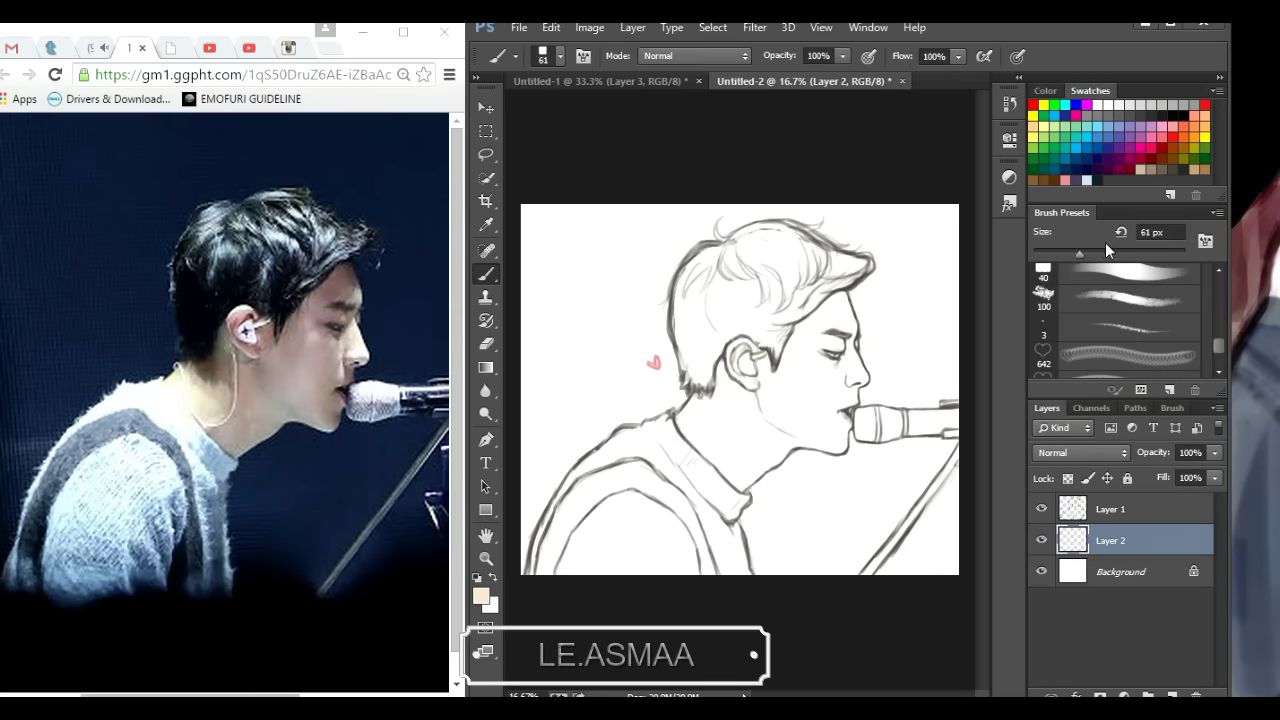
{"action": "mouse_move", "coordinate": [745, 345]}
{"action": "left_mouse_down"}
{"action": "mouse_move", "coordinate": [690, 430]}
{"action": "mouse_move", "coordinate": [775, 480]}
{"action": "mouse_move", "coordinate": [830, 300]}
{"action": "left_mouse_up"}
{"action": "key", "text": "bracketleft"}
{"action": "key", "text": "bracketleft"}
{"action": "key", "text": "bracketleft"}
{"action": "key", "text": "ctrl+plus"}
{"action": "mouse_move", "coordinate": [905, 375]}
{"action": "left_mouse_down"}
{"action": "mouse_move", "coordinate": [883, 481]}
{"action": "mouse_move", "coordinate": [861, 412]}
{"action": "left_mouse_up"}
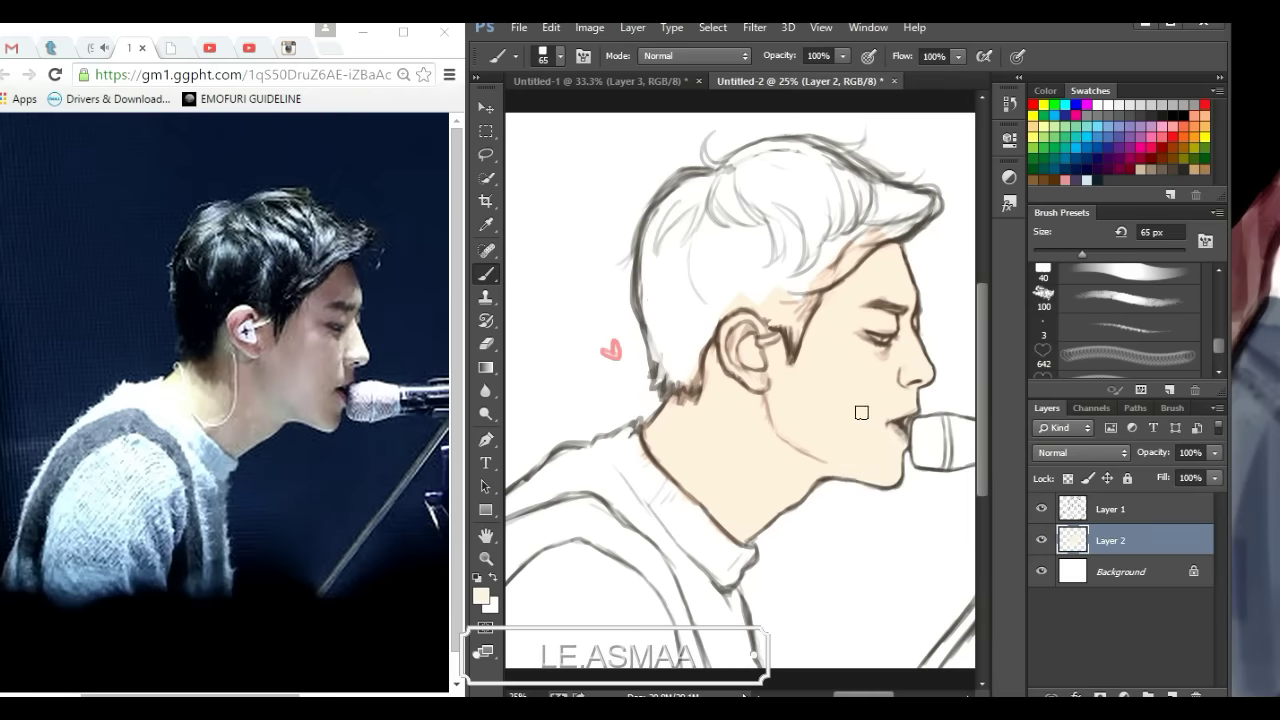
Step: Paint black hair over the back and top of the head, near the ear and at the nape
{"action": "left_click", "coordinate": [1160, 165]}
{"action": "mouse_move", "coordinate": [820, 225]}
{"action": "left_mouse_down"}
{"action": "mouse_move", "coordinate": [735, 290]}
{"action": "mouse_move", "coordinate": [690, 178]}
{"action": "mouse_move", "coordinate": [640, 320]}
{"action": "mouse_move", "coordinate": [670, 278]}
{"action": "mouse_move", "coordinate": [830, 230]}
{"action": "mouse_move", "coordinate": [680, 265]}
{"action": "left_mouse_up"}
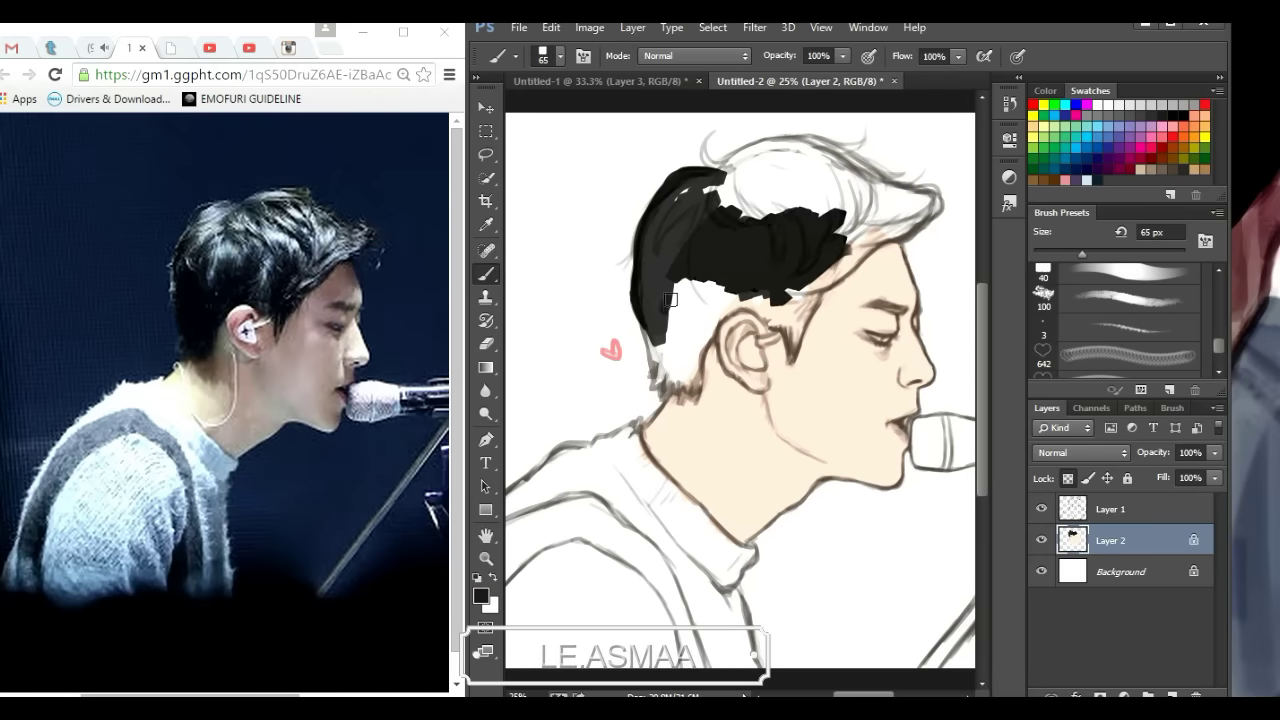
{"action": "mouse_move", "coordinate": [650, 320]}
{"action": "left_mouse_down"}
{"action": "mouse_move", "coordinate": [723, 148]}
{"action": "mouse_move", "coordinate": [680, 314]}
{"action": "mouse_move", "coordinate": [706, 329]}
{"action": "mouse_move", "coordinate": [657, 384]}
{"action": "left_mouse_up"}
{"action": "key", "text": "bracketleft"}
{"action": "key", "text": "bracketleft"}
{"action": "key", "text": "bracketleft"}
{"action": "left_click_drag", "start_coordinate": [765, 305], "coordinate": [780, 292]}
{"action": "left_click_drag", "start_coordinate": [700, 392], "coordinate": [663, 380]}
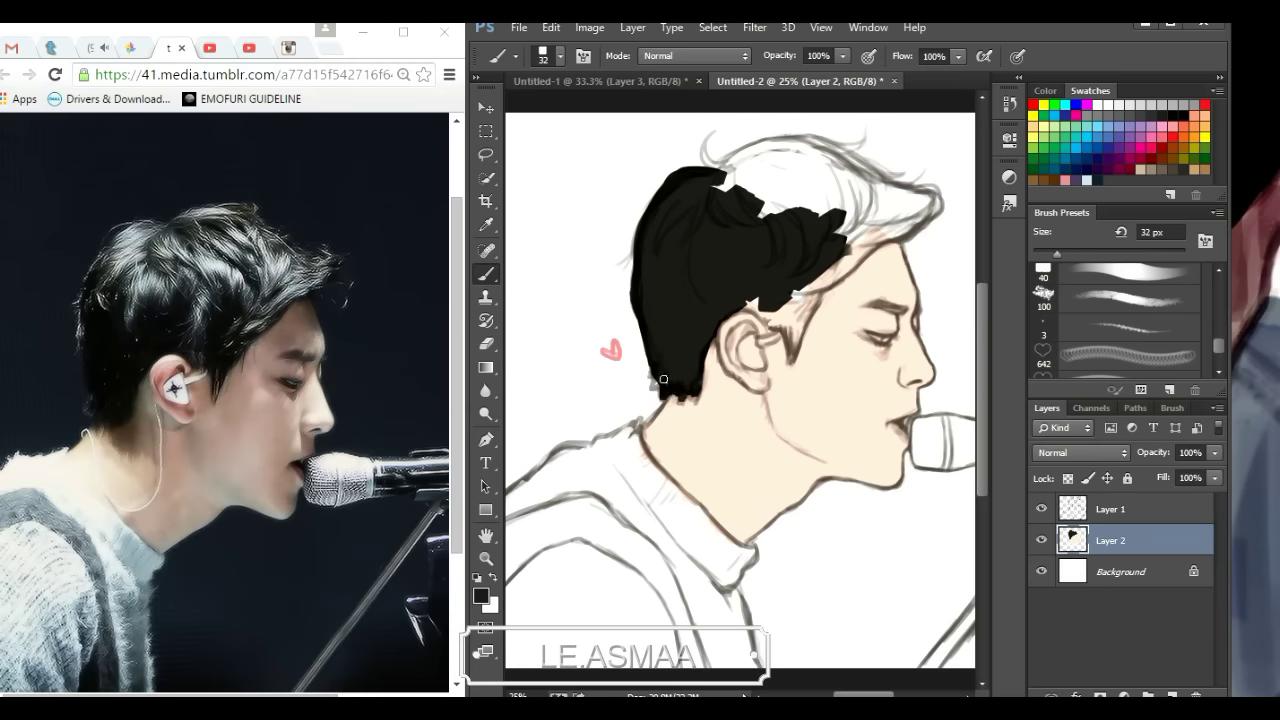
{"action": "mouse_move", "coordinate": [754, 305]}
{"action": "left_mouse_down"}
{"action": "mouse_move", "coordinate": [800, 355]}
{"action": "mouse_move", "coordinate": [830, 270]}
{"action": "mouse_move", "coordinate": [765, 226]}
{"action": "mouse_move", "coordinate": [880, 170]}
{"action": "mouse_move", "coordinate": [905, 185]}
{"action": "left_mouse_up"}
{"action": "key", "text": "bracketright"}
{"action": "key", "text": "bracketright"}
{"action": "key", "text": "bracketright"}
Step: Tidy the hair top and blacken the right tip and grey strand with a 28 px brush
{"action": "key", "text": "e"}
{"action": "mouse_move", "coordinate": [820, 185]}
{"action": "left_mouse_down"}
{"action": "mouse_move", "coordinate": [935, 210]}
{"action": "mouse_move", "coordinate": [871, 194]}
{"action": "left_mouse_up"}
{"action": "key", "text": "b"}
{"action": "key", "text": "bracketleft"}
{"action": "key", "text": "bracketleft"}
{"action": "key", "text": "bracketleft"}
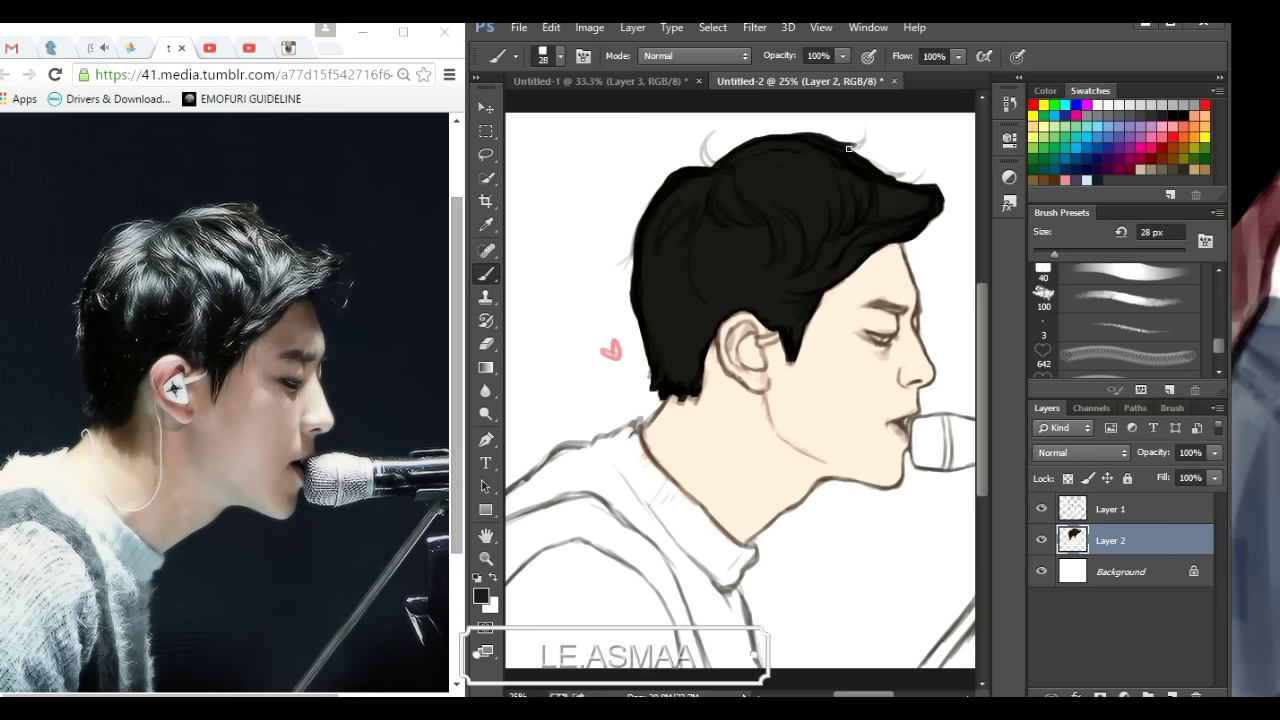
{"action": "left_click_drag", "start_coordinate": [850, 140], "coordinate": [895, 170]}
{"action": "left_click_drag", "start_coordinate": [711, 133], "coordinate": [739, 159]}
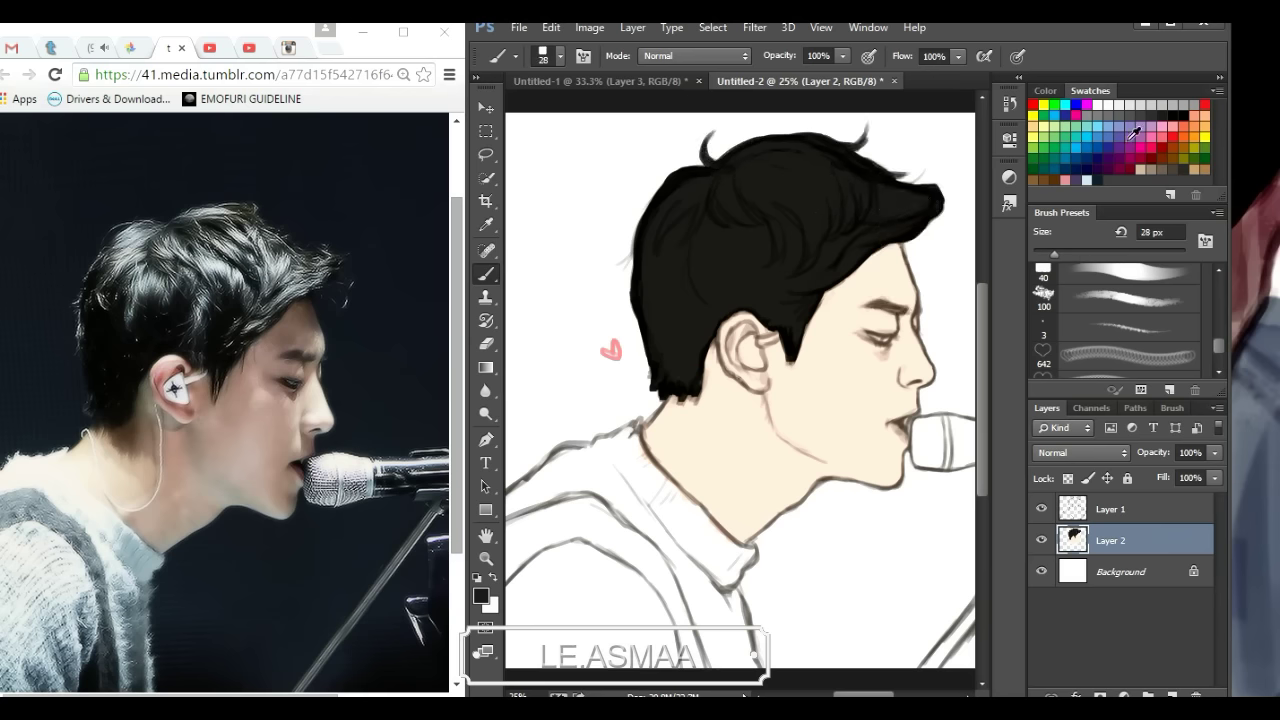
Step: Paint the shirt light blue-grey and the earbud white
{"action": "left_click", "coordinate": [481, 596]}
{"action": "left_click", "coordinate": [963, 477]}
{"action": "key", "text": "bracketright"}
{"action": "key", "text": "bracketright"}
{"action": "key", "text": "bracketright"}
{"action": "scroll", "coordinate": [740, 390], "scroll_direction": "left", "scroll_amount": 3}
{"action": "mouse_move", "coordinate": [650, 450]}
{"action": "left_mouse_down"}
{"action": "mouse_move", "coordinate": [700, 520]}
{"action": "mouse_move", "coordinate": [828, 640]}
{"action": "mouse_move", "coordinate": [757, 449]}
{"action": "mouse_move", "coordinate": [880, 560]}
{"action": "left_mouse_up"}
{"action": "key", "text": "bracketleft"}
{"action": "key", "text": "bracketleft"}
{"action": "key", "text": "bracketleft"}
{"action": "scroll", "coordinate": [674, 502], "scroll_direction": "right", "scroll_amount": 3}
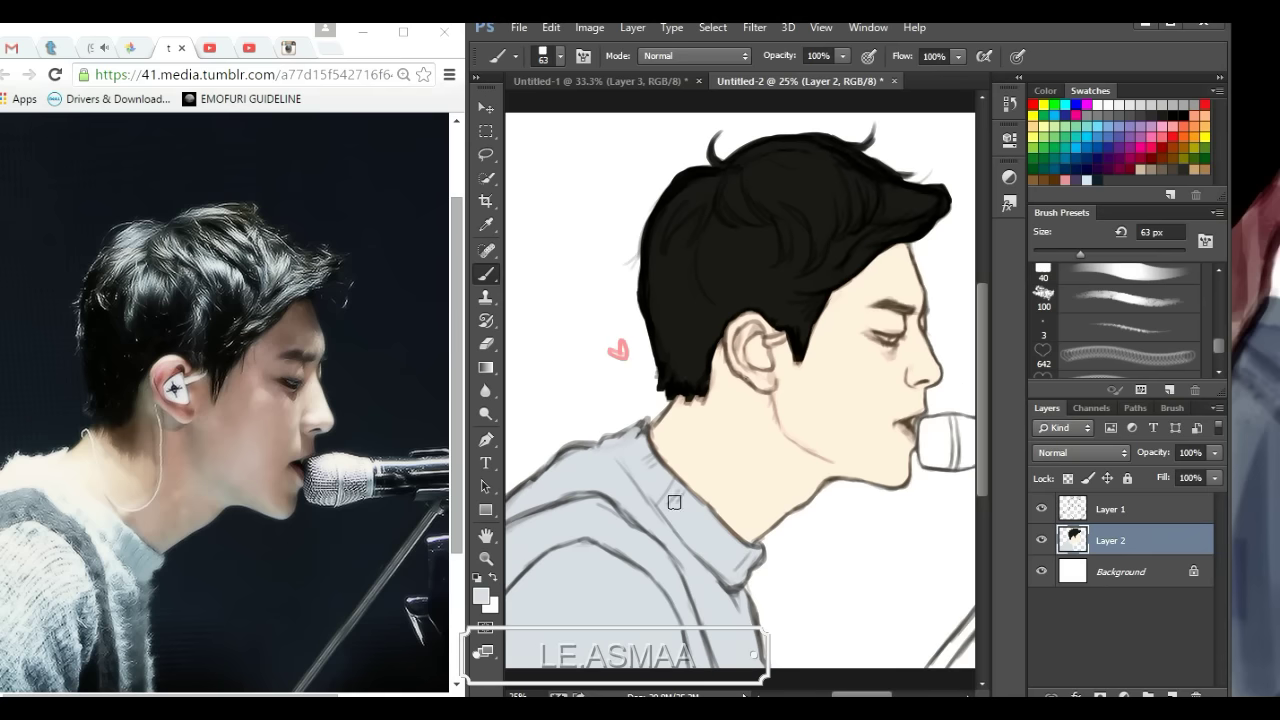
{"action": "left_click_drag", "start_coordinate": [750, 345], "coordinate": [765, 362]}
Step: Add a new background layer beneath the figure colours
{"action": "left_click", "coordinate": [1170, 695], "text": "ctrl"}
{"action": "key", "text": "g"}
{"action": "left_click", "coordinate": [1085, 180]}
Step: Fill the background dark navy and apply a dark gradient across it
{"action": "left_click", "coordinate": [622, 532]}
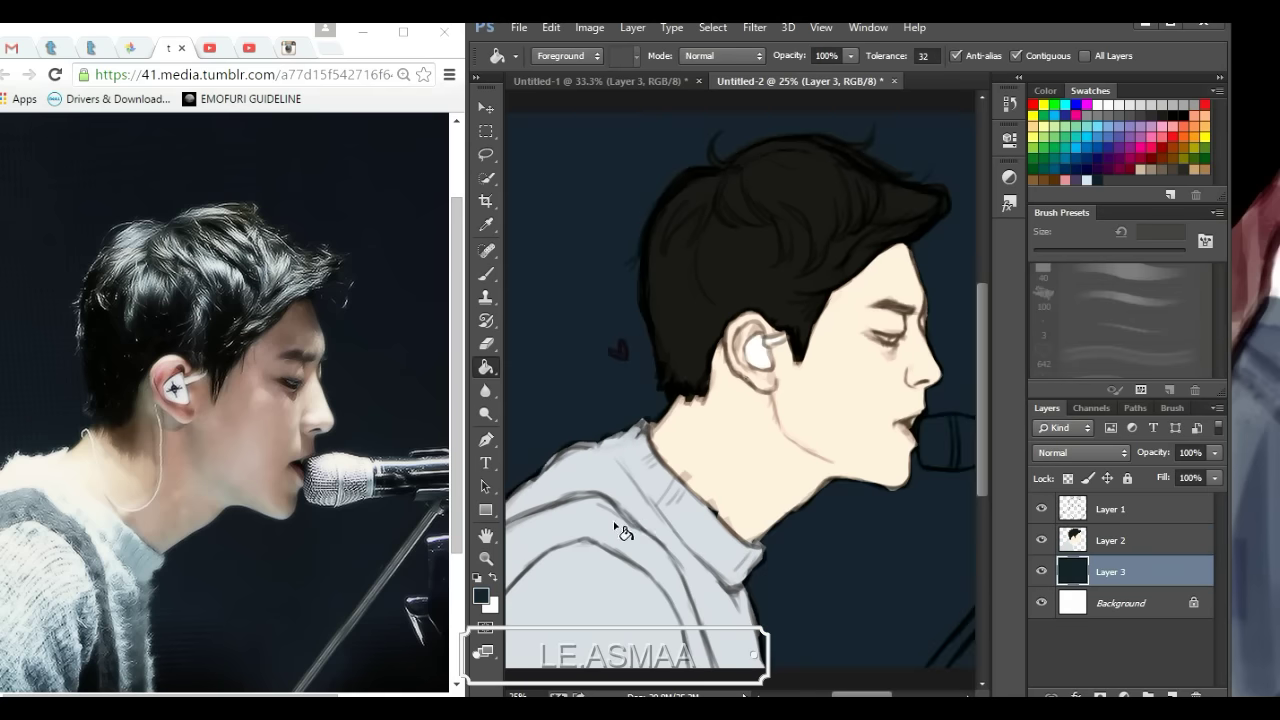
{"action": "key", "text": "ctrl+minus"}
{"action": "left_click", "coordinate": [481, 596]}
{"action": "left_click", "coordinate": [983, 477]}
{"action": "key", "text": "shift+g"}
{"action": "left_click_drag", "start_coordinate": [700, 220], "coordinate": [709, 555]}
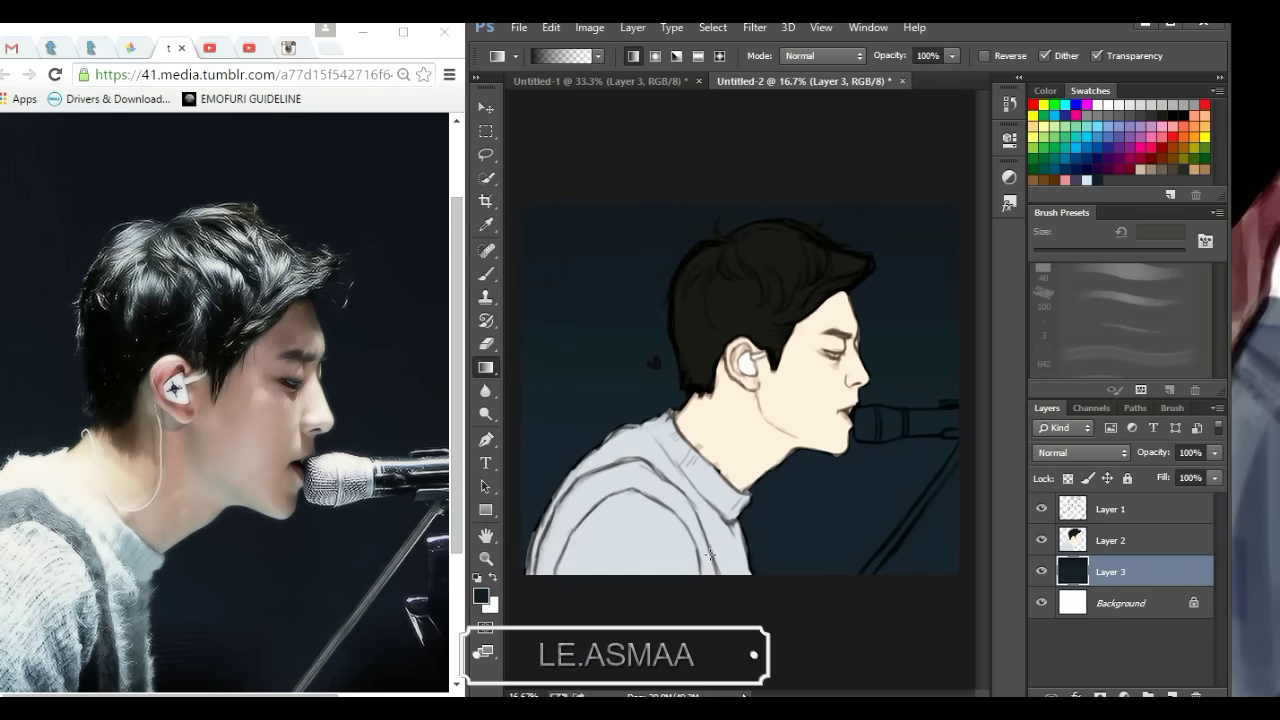
{"action": "key", "text": "b"}
{"action": "left_click", "coordinate": [481, 596]}
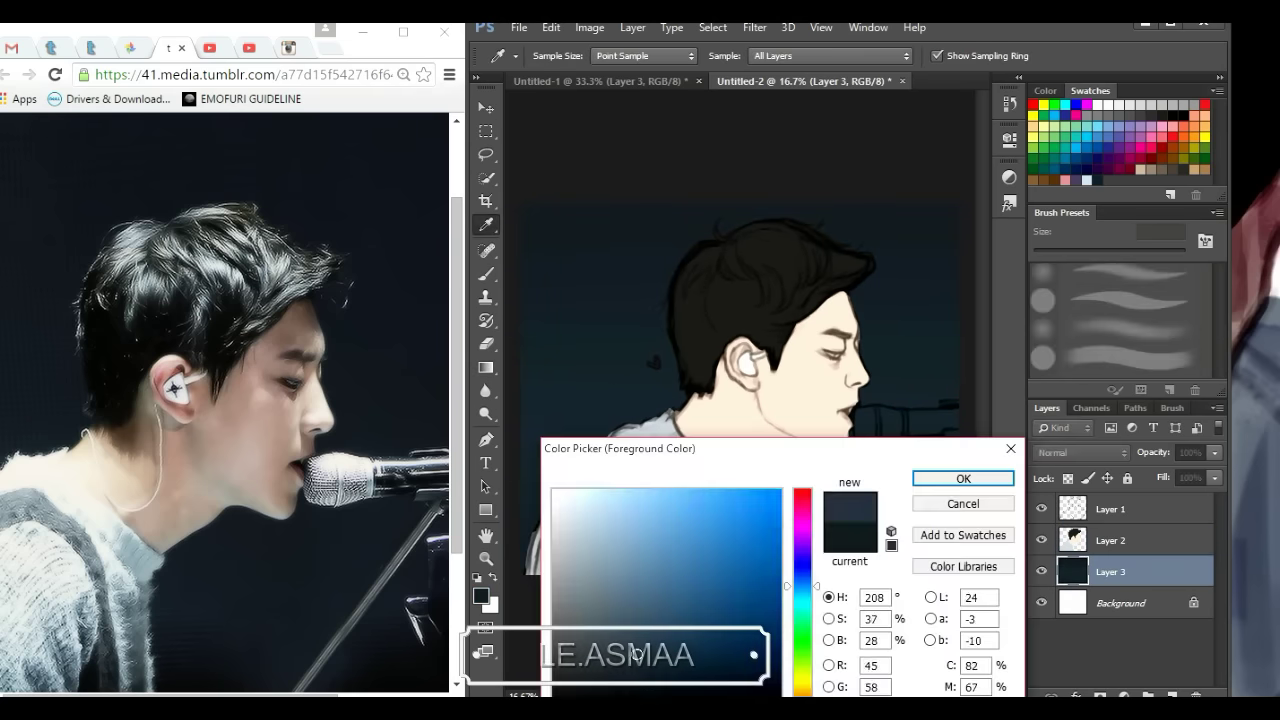
{"action": "key", "text": "Escape"}
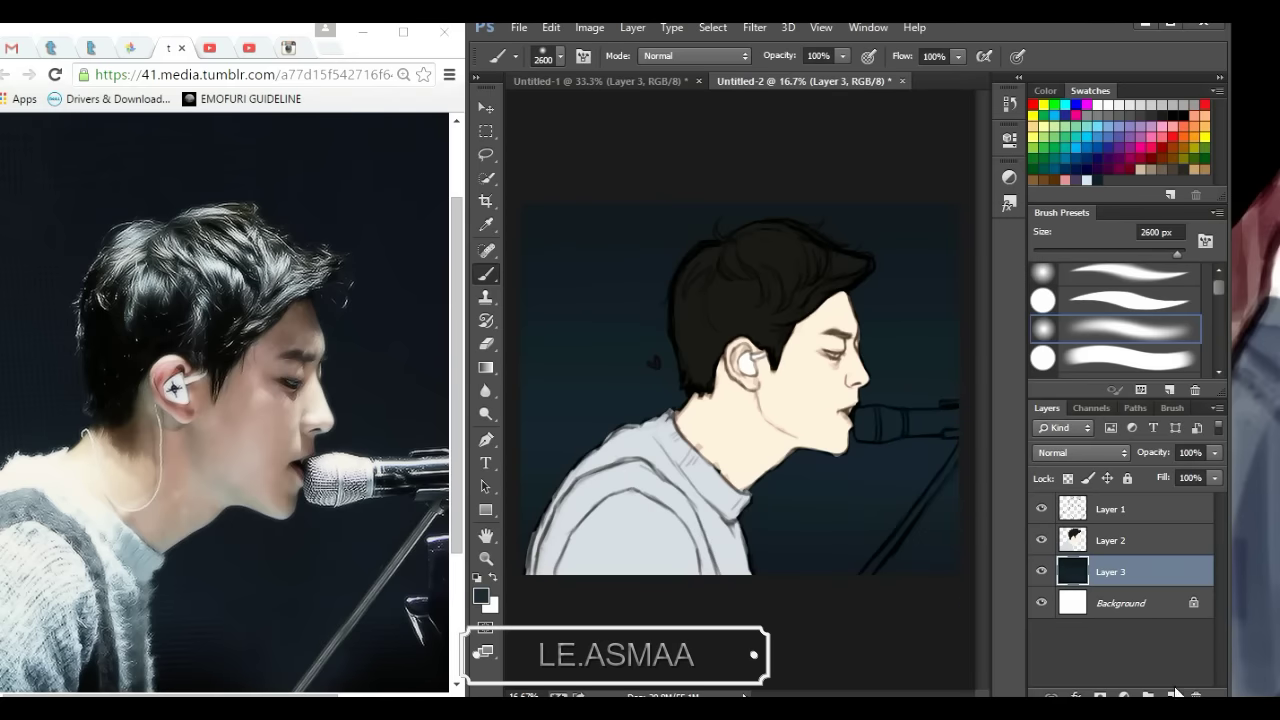
Step: Add a new layer and dab a soft 2600 px grey glow behind the singer
{"action": "key", "text": "ctrl+shift+alt+n"}
{"action": "key", "text": "bracketright"}
{"action": "key", "text": "bracketright"}
{"action": "key", "text": "bracketright"}
{"action": "left_click", "coordinate": [750, 395]}
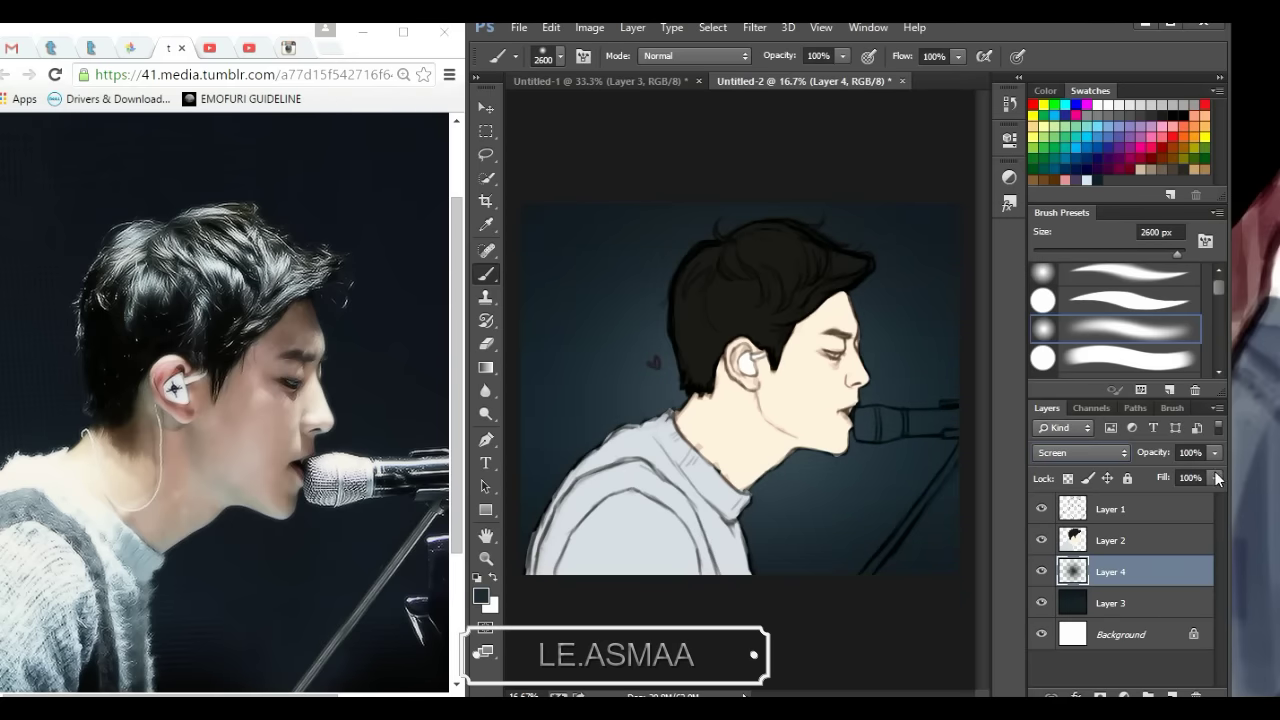
Step: Return to the figure colour layer and erase stray colour on the jaw near the chin
{"action": "left_click", "coordinate": [1110, 540]}
{"action": "left_click_drag", "start_coordinate": [1218, 287], "coordinate": [1216, 347]}
{"action": "left_click", "coordinate": [1128, 272]}
{"action": "key", "text": "ctrl+plus"}
{"action": "key", "text": "ctrl+plus"}
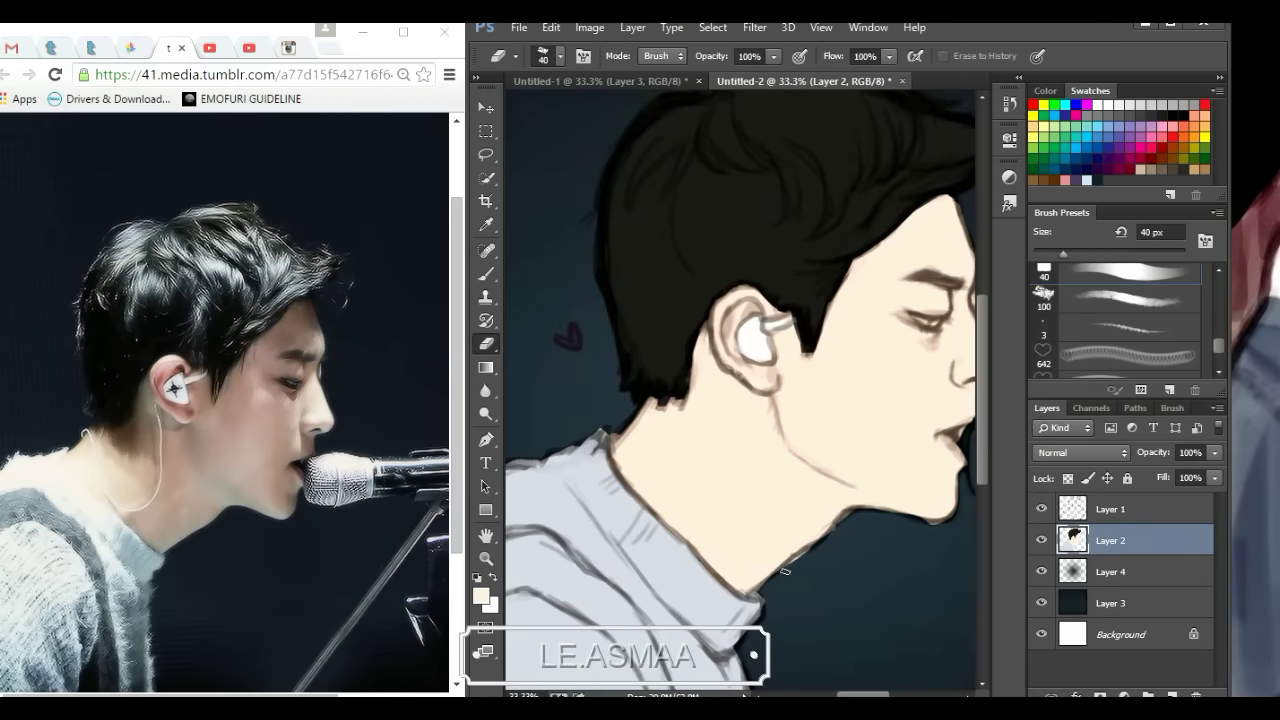
{"action": "key", "text": "e"}
{"action": "left_click_drag", "start_coordinate": [827, 518], "coordinate": [785, 512]}
Step: Add a new layer set to Multiply blending for skin shading
{"action": "key", "text": "b"}
{"action": "key", "text": "e"}
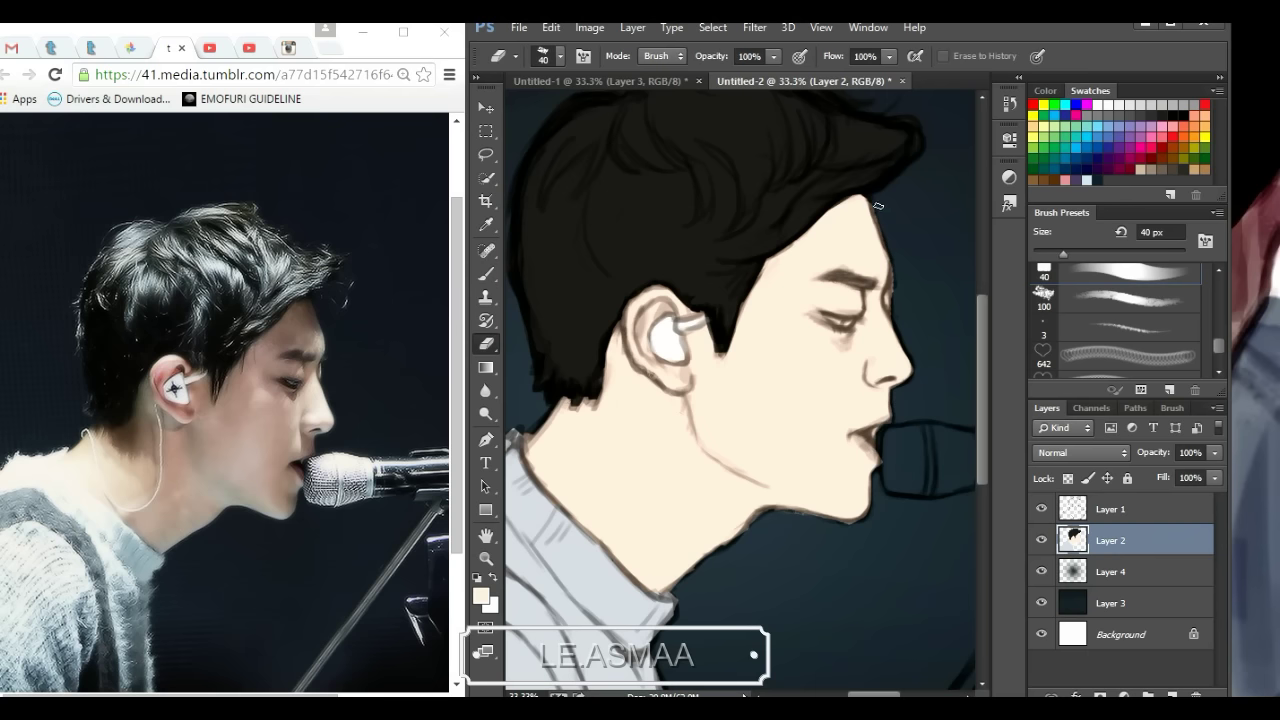
{"action": "key", "text": "b"}
{"action": "key", "text": "ctrl+minus"}
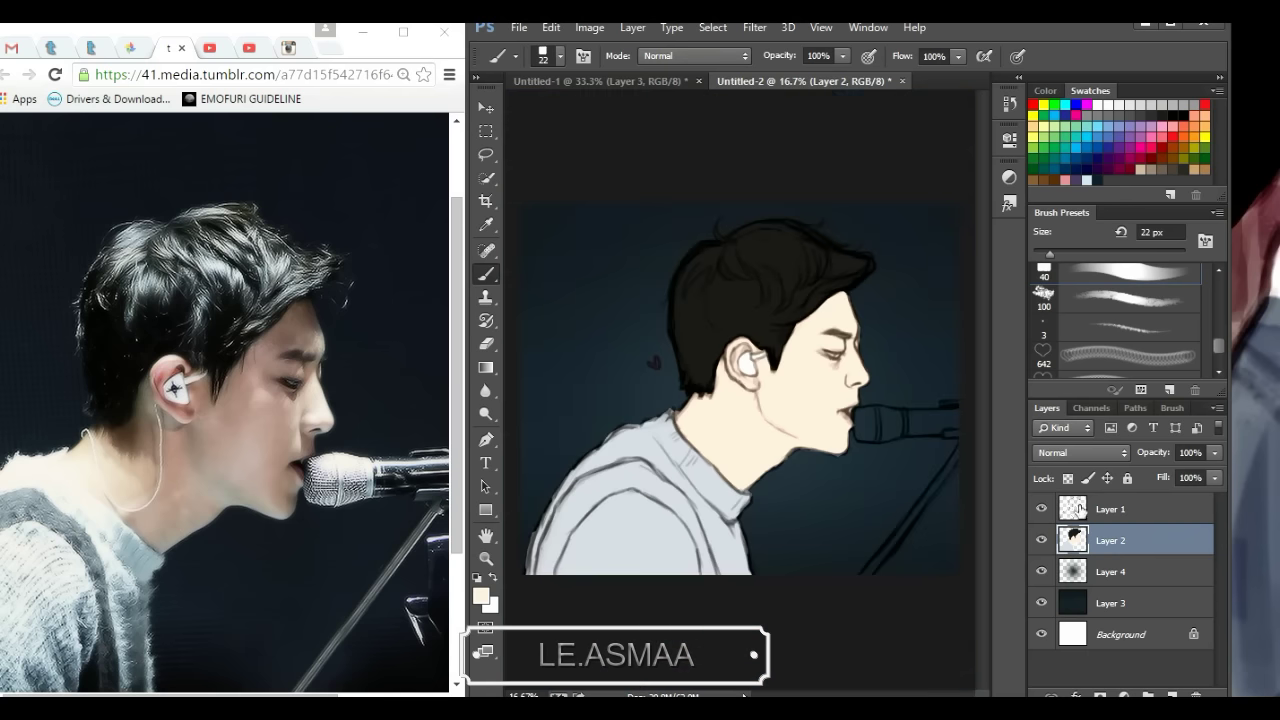
{"action": "left_click", "coordinate": [1168, 697]}
{"action": "left_click", "coordinate": [1080, 452]}
Step: Brush pink shading with a 170 px brush on the neck and cheek, erasing excess
{"action": "left_click", "coordinate": [1075, 86]}
{"action": "left_click", "coordinate": [1128, 297]}
{"action": "mouse_move", "coordinate": [700, 398]}
{"action": "left_mouse_down"}
{"action": "mouse_move", "coordinate": [770, 460]}
{"action": "mouse_move", "coordinate": [779, 411]}
{"action": "mouse_move", "coordinate": [845, 320]}
{"action": "left_mouse_up"}
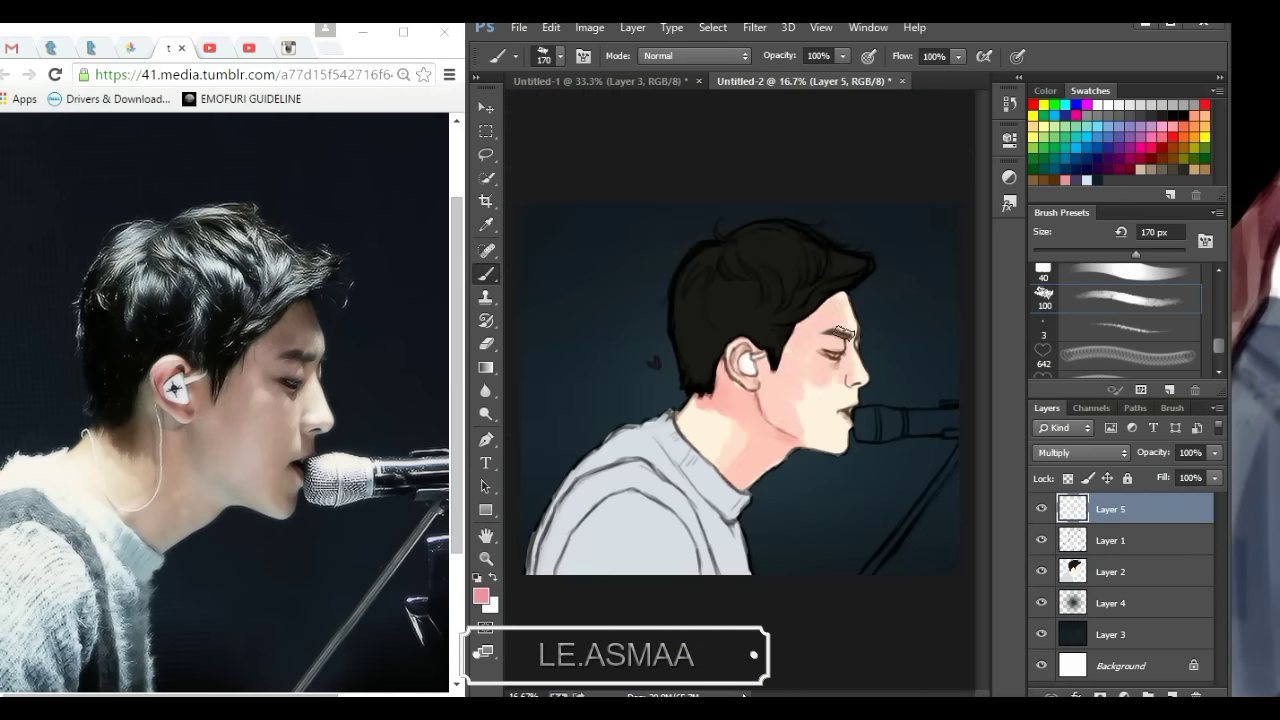
{"action": "left_click_drag", "start_coordinate": [800, 440], "coordinate": [850, 390]}
{"action": "key", "text": "e"}
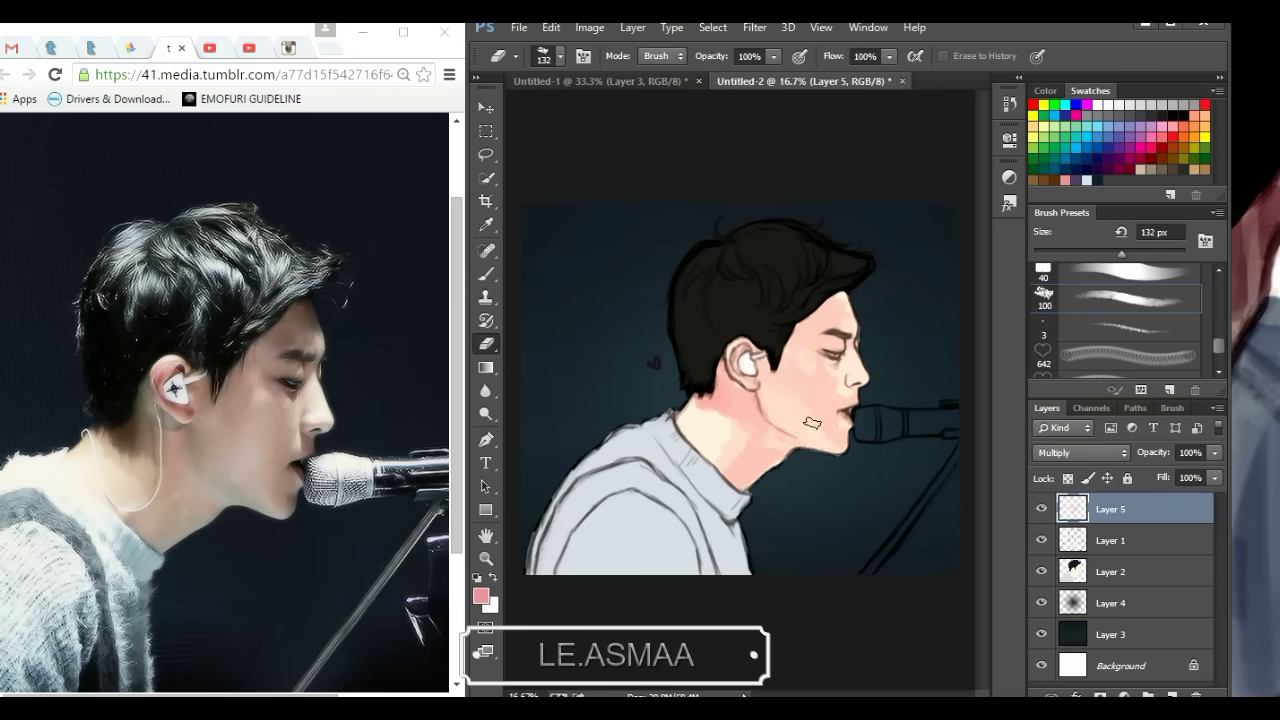
{"action": "key", "text": "b"}
Step: Toggle the colour and background layers to check the shading, then add a highlights layer
{"action": "left_click", "coordinate": [1041, 571]}
{"action": "left_click", "coordinate": [1041, 634]}
{"action": "left_click", "coordinate": [1041, 571]}
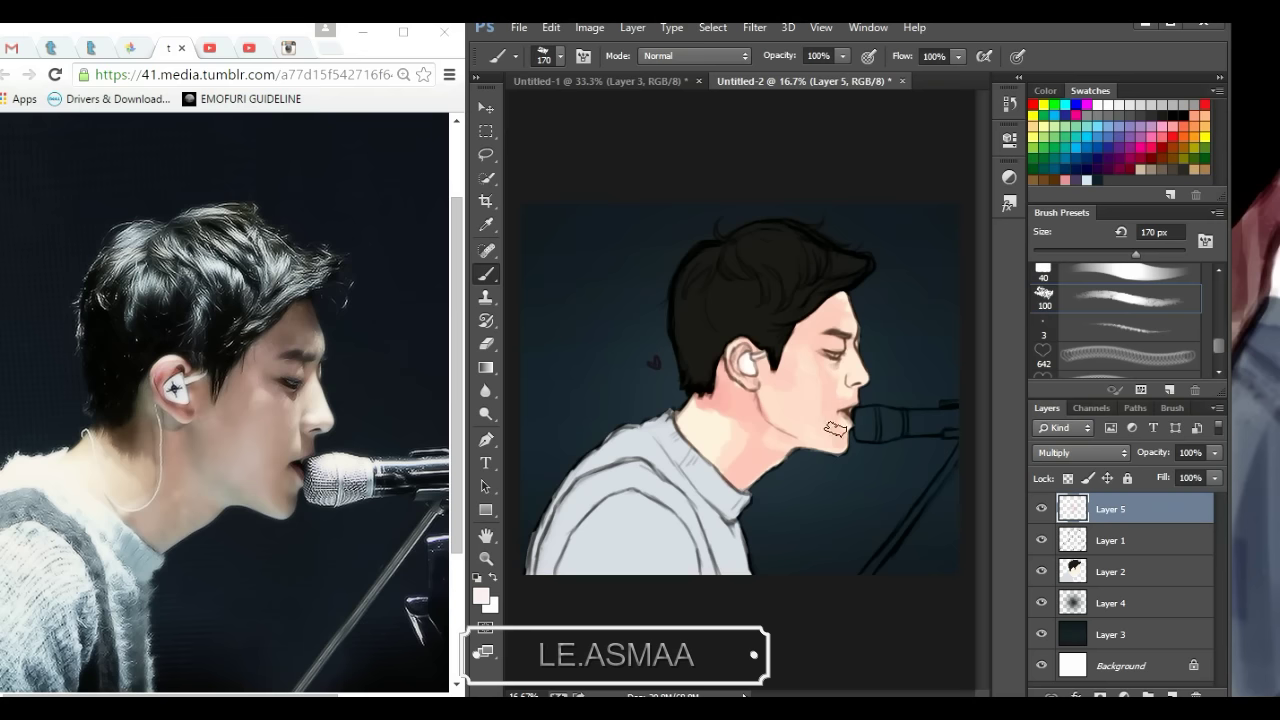
{"action": "left_click", "coordinate": [1181, 694]}
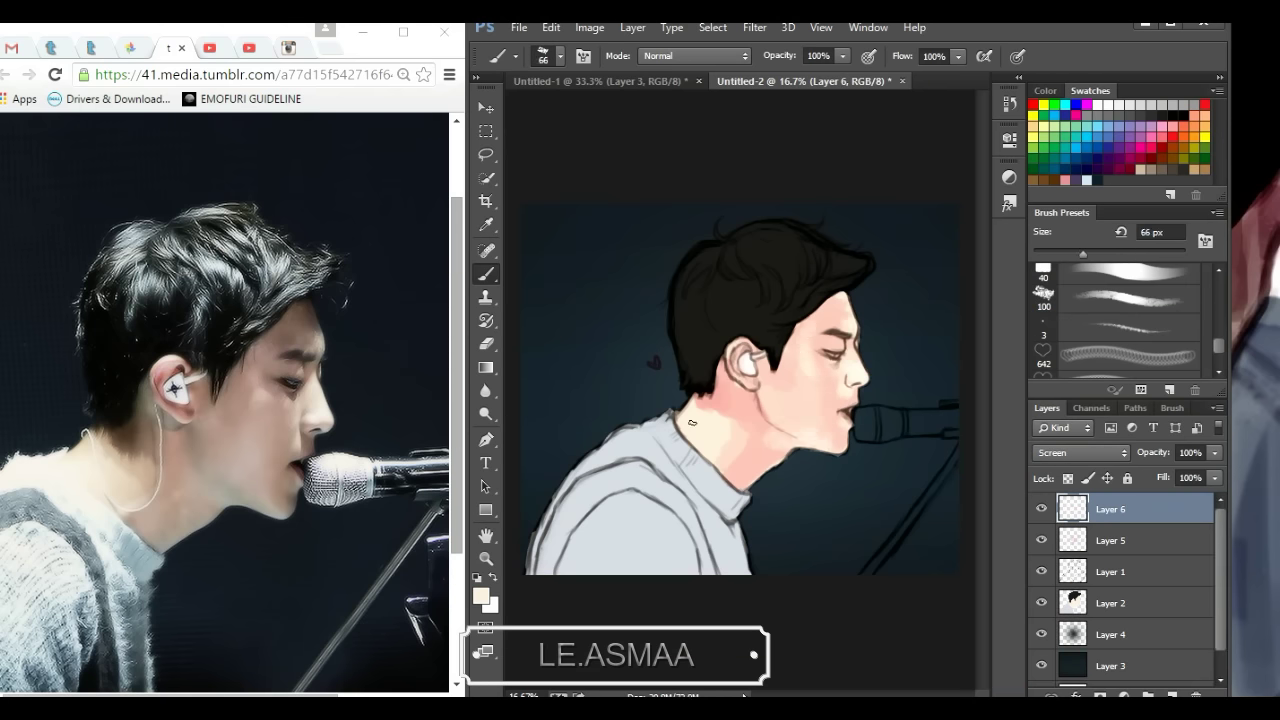
Step: Pick a pale blue and brush highlight strokes across the top of the hair on Layer 6
{"action": "key", "text": "i"}
{"action": "left_click", "coordinate": [1125, 125]}
{"action": "left_click", "coordinate": [481, 596]}
{"action": "left_click", "coordinate": [608, 506]}
{"action": "key", "text": "Return"}
{"action": "key", "text": "b"}
{"action": "left_click_drag", "start_coordinate": [700, 248], "coordinate": [725, 300]}
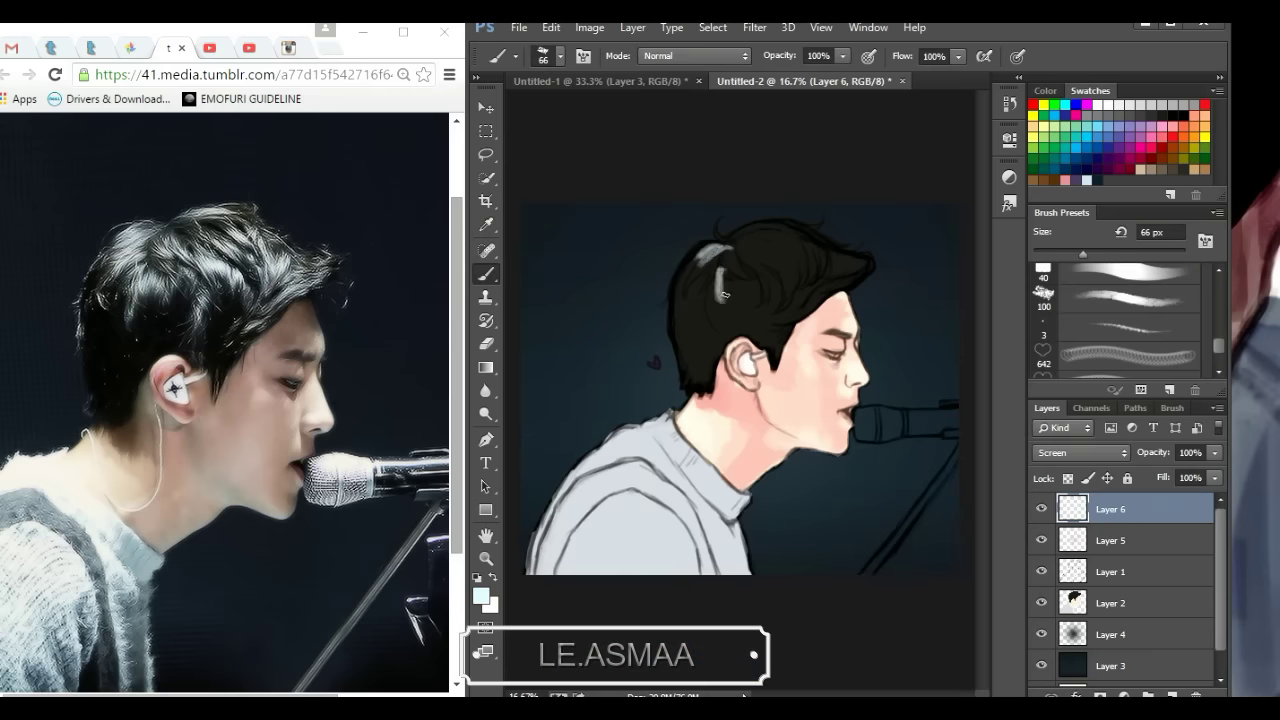
{"action": "mouse_move", "coordinate": [740, 222]}
{"action": "left_mouse_down"}
{"action": "mouse_move", "coordinate": [820, 262]}
{"action": "mouse_move", "coordinate": [800, 318]}
{"action": "left_mouse_up"}
Step: Load the hair selection from Layer 2, try blend modes and a gradient on the highlights, then deselect
{"action": "left_click", "coordinate": [1072, 602], "text": "ctrl"}
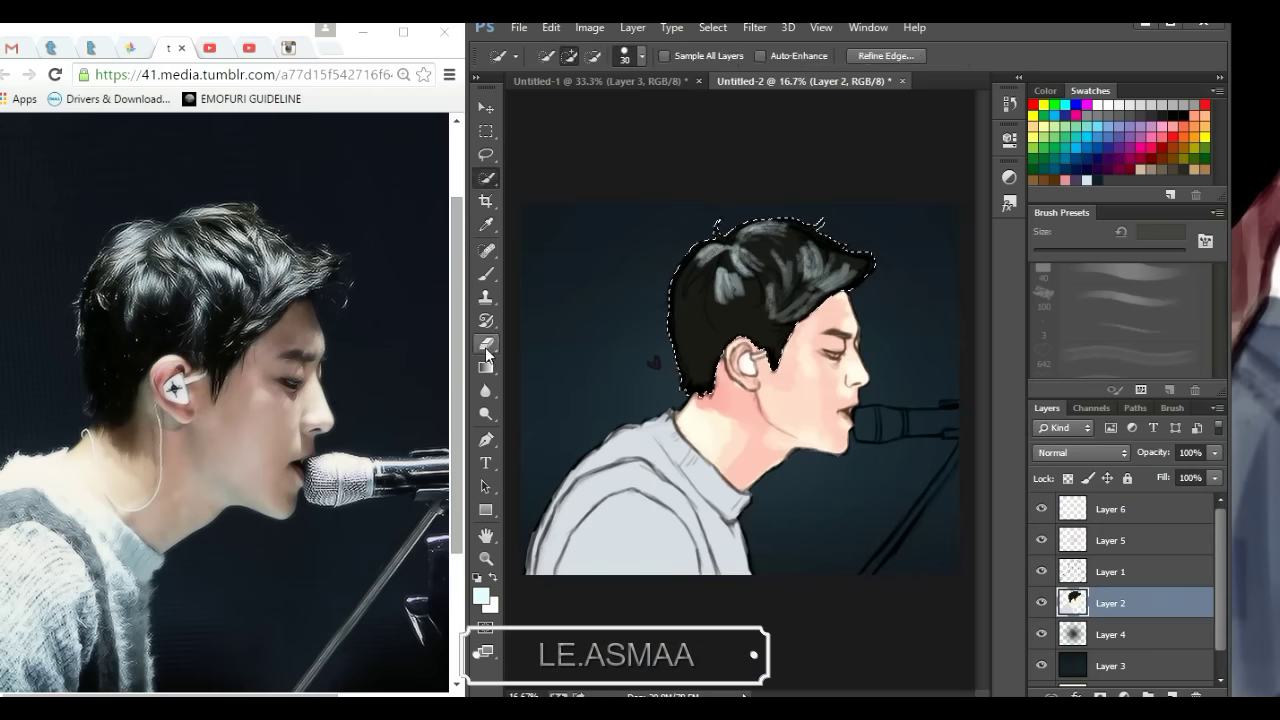
{"action": "left_click", "coordinate": [1110, 509]}
{"action": "key", "text": "shift+alt+d"}
{"action": "key", "text": "g"}
{"action": "left_click", "coordinate": [481, 596]}
{"action": "key", "text": "Return"}
{"action": "key", "text": "shift+plus"}
{"action": "key", "text": "shift+plus"}
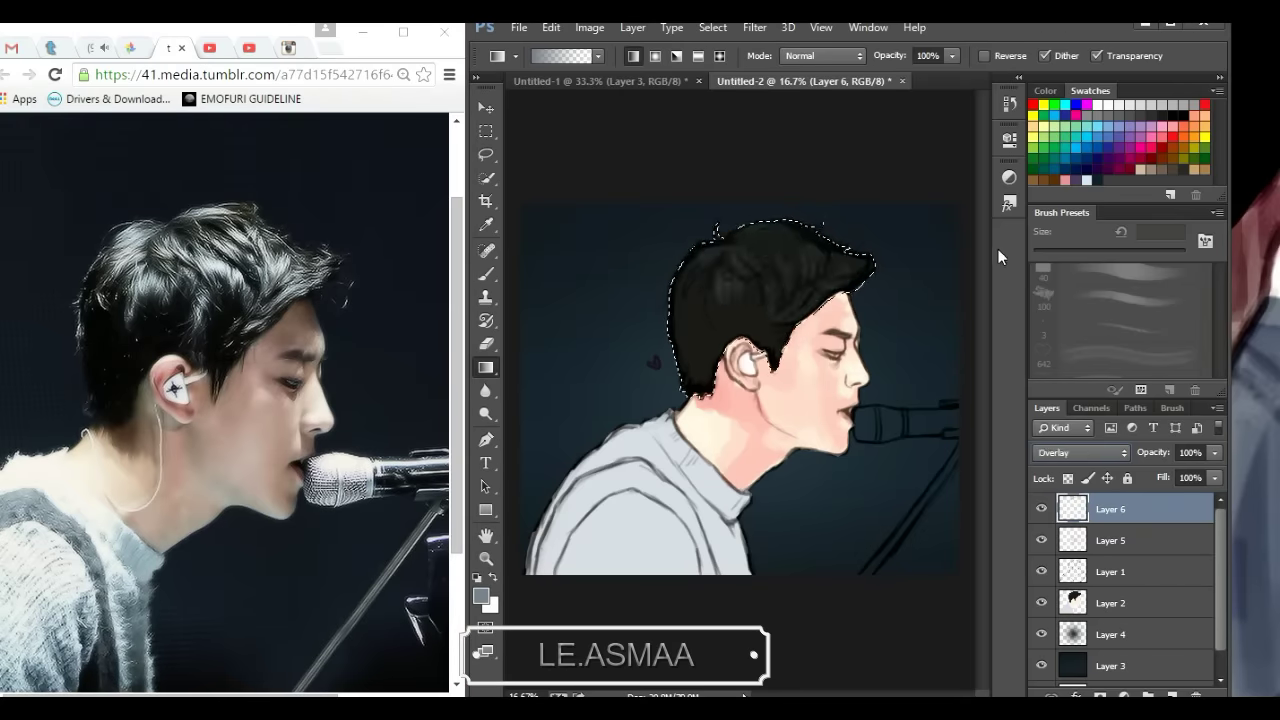
{"action": "key", "text": "shift+plus"}
{"action": "key", "text": "ctrl+d"}
{"action": "key", "text": "b"}
Step: Reload the hair selection, reset the colour to black on the highlight layer, and deselect
{"action": "left_click", "coordinate": [1110, 540]}
{"action": "left_click", "coordinate": [1110, 602]}
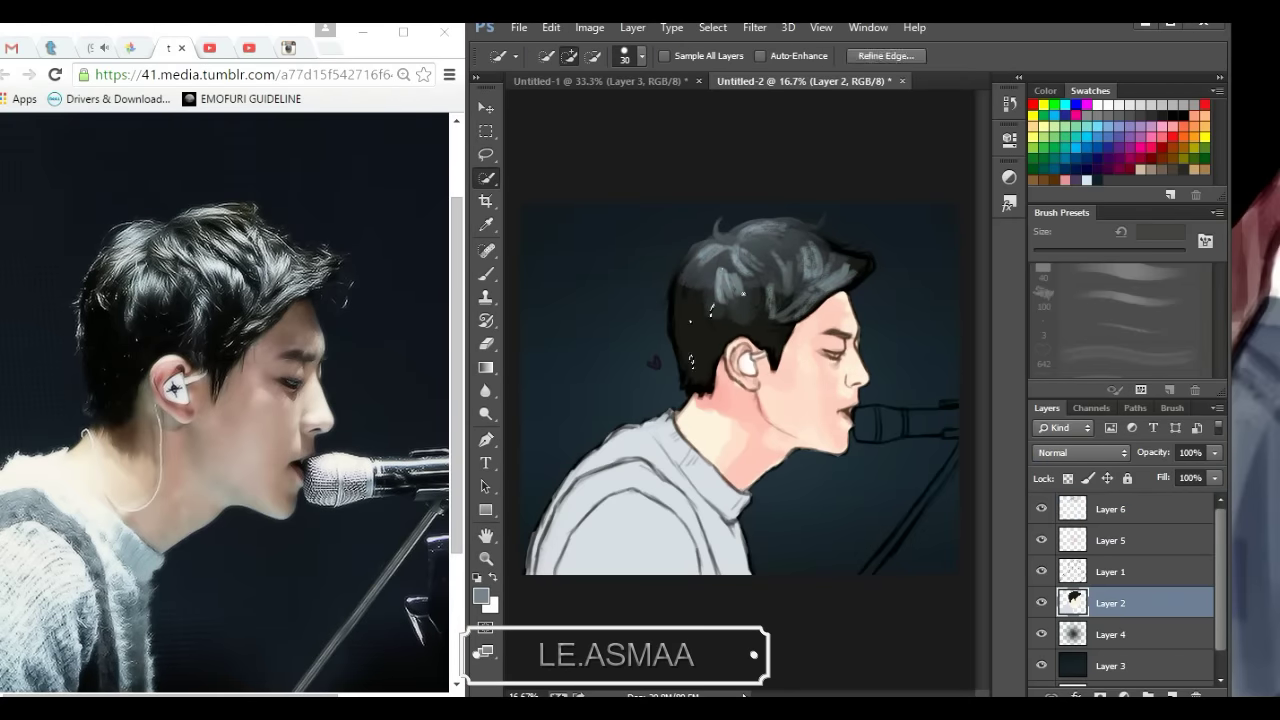
{"action": "left_click", "coordinate": [1072, 602], "text": "ctrl"}
{"action": "key", "text": "g"}
{"action": "left_click", "coordinate": [1175, 108]}
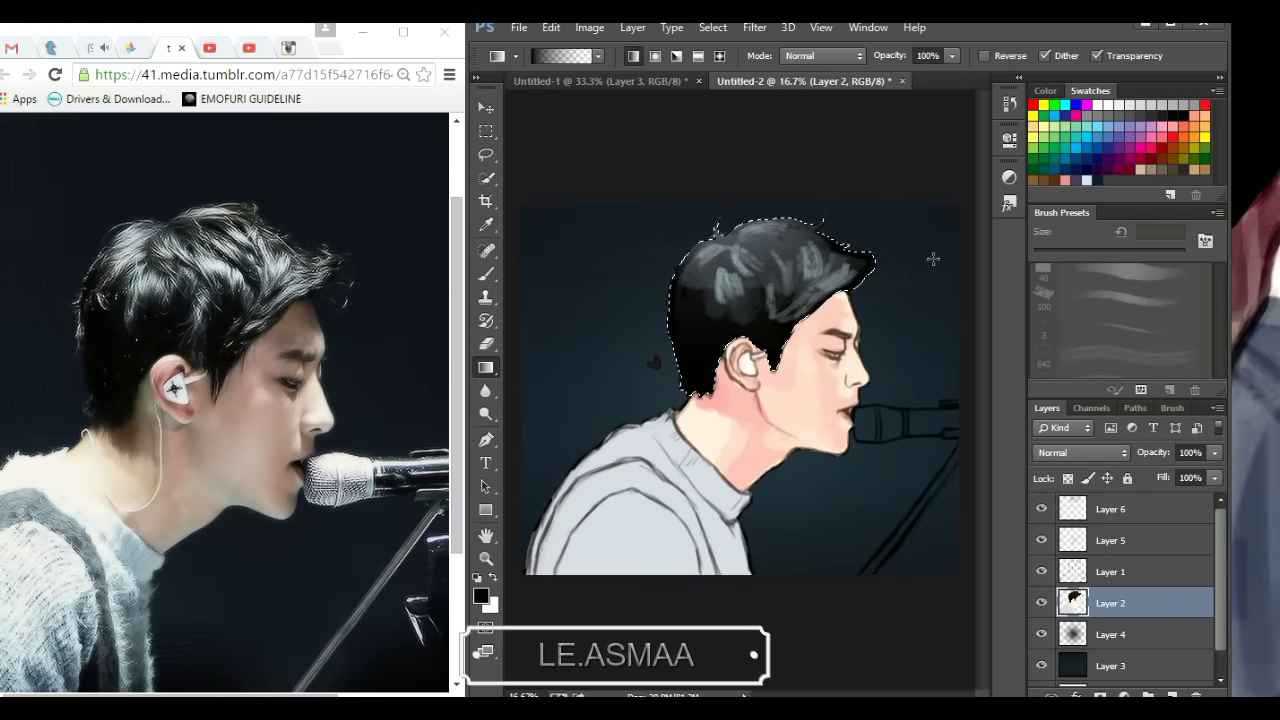
{"action": "left_click", "coordinate": [1110, 540]}
{"action": "left_click", "coordinate": [1110, 509]}
{"action": "key", "text": "ctrl+d"}
{"action": "key", "text": "b"}
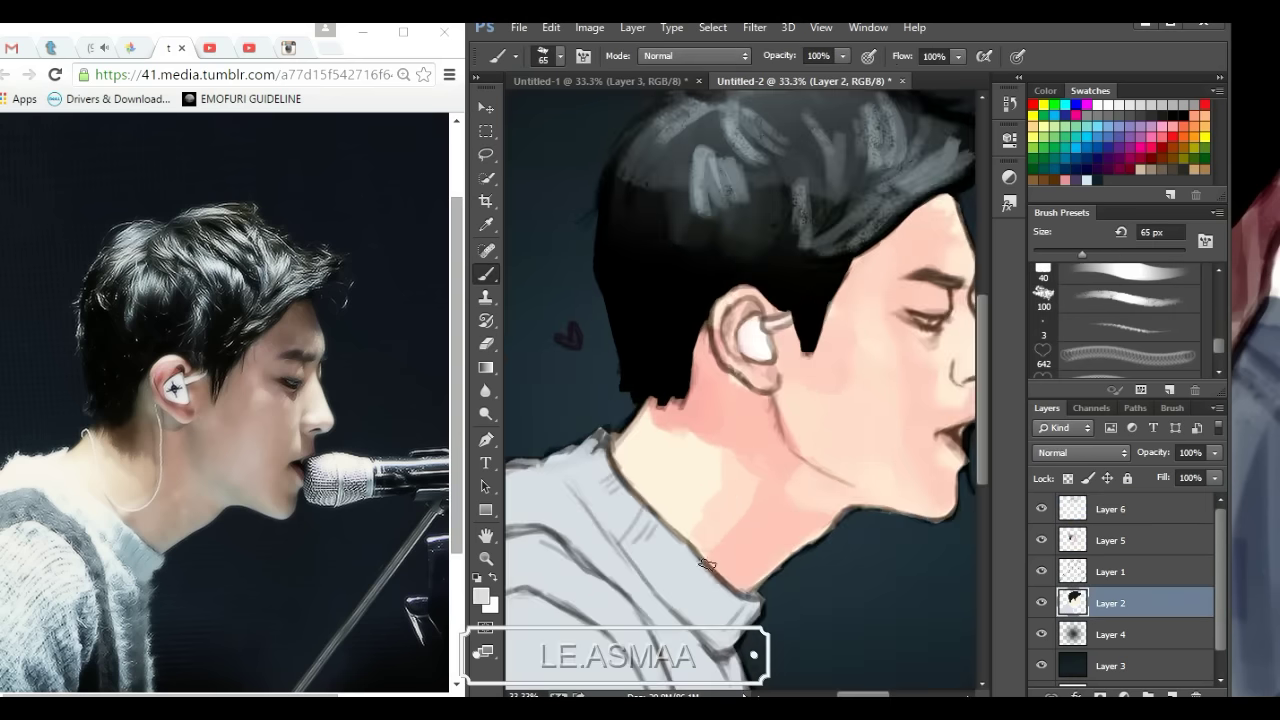
Step: Darken the eyelash line on the line art layer and add a new layer above the shading
{"action": "left_click", "coordinate": [1077, 563]}
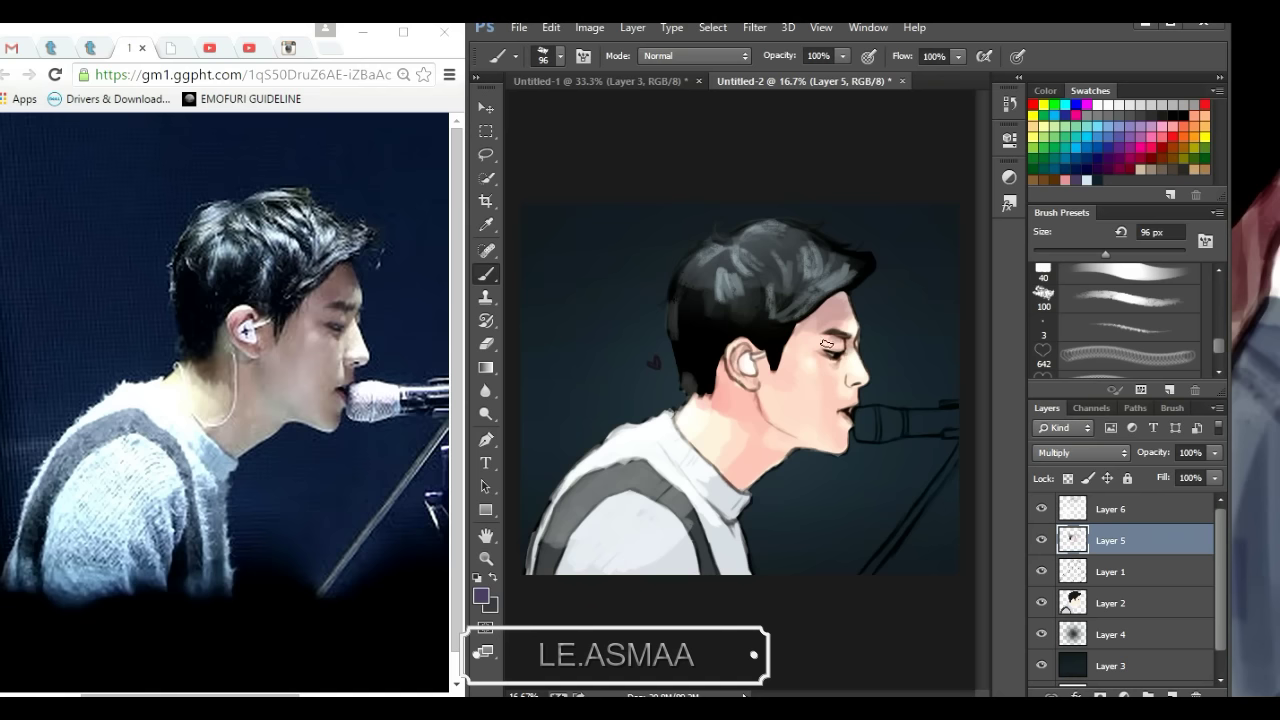
{"action": "left_click_drag", "start_coordinate": [826, 344], "coordinate": [806, 348]}
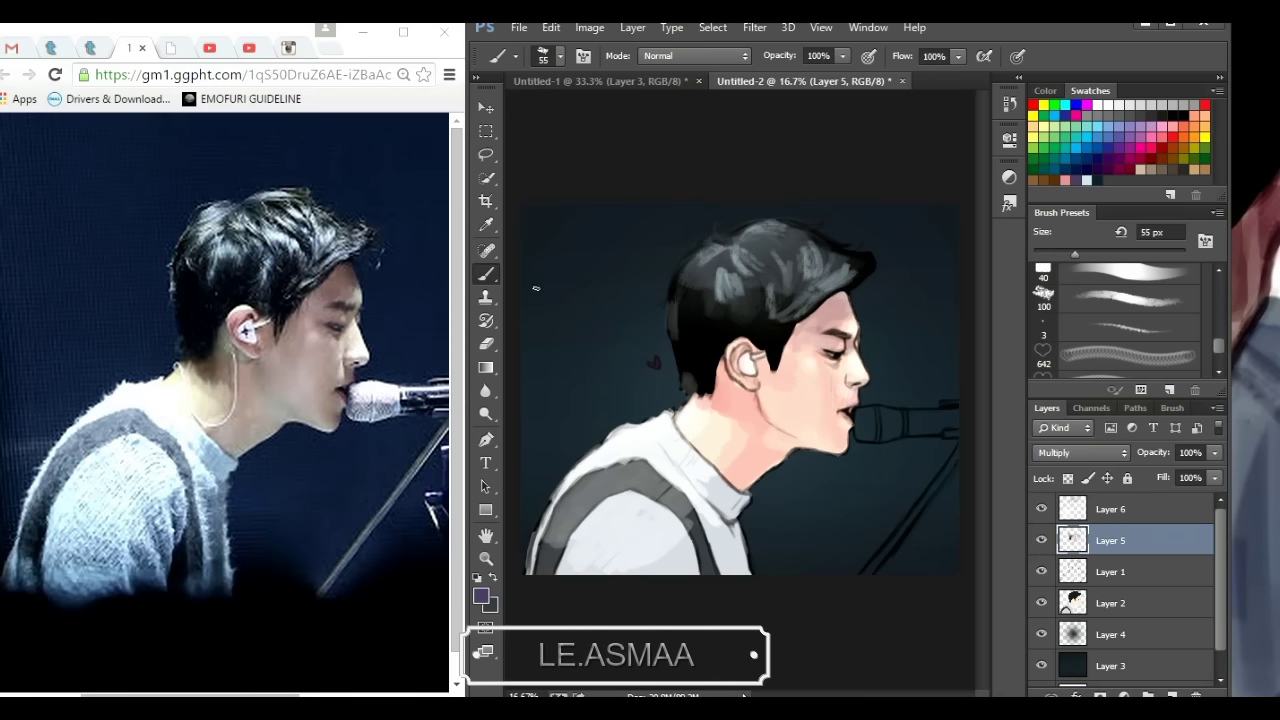
{"action": "key", "text": "ctrl+shift+alt+n"}
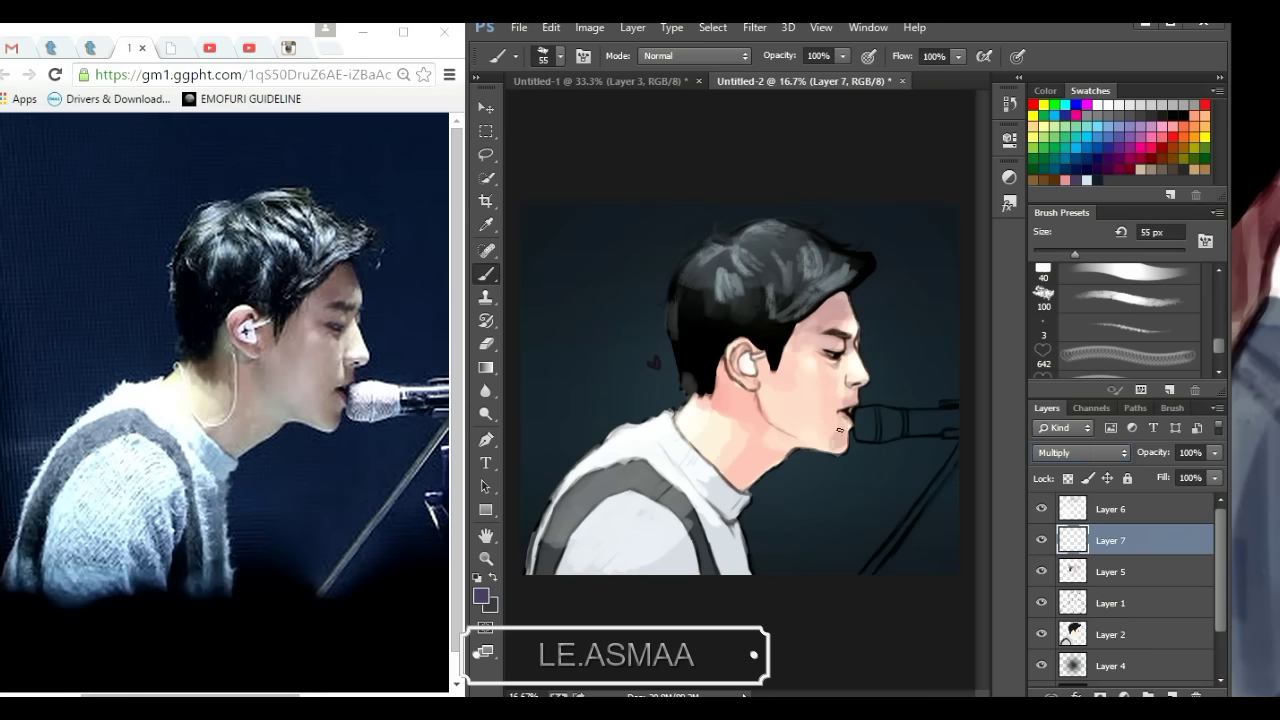
{"action": "key", "text": "bracketright"}
{"action": "key", "text": "bracketright"}
{"action": "key", "text": "bracketright"}
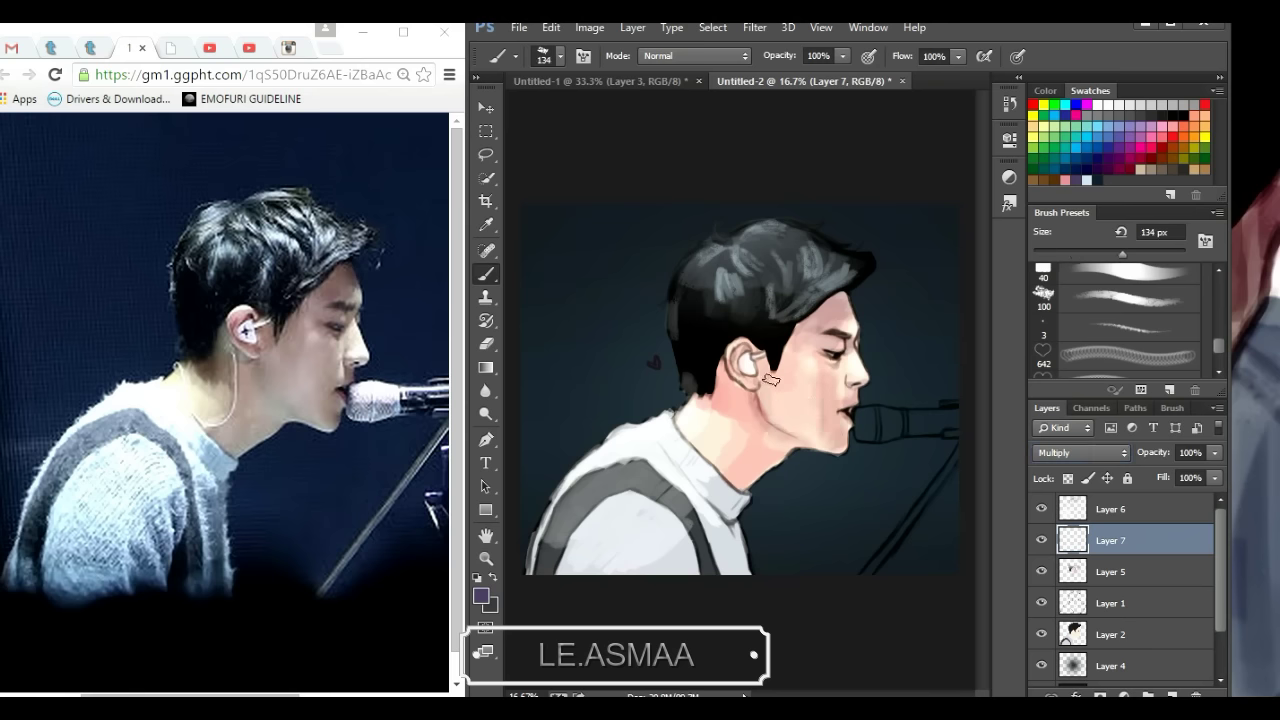
{"action": "key", "text": "e"}
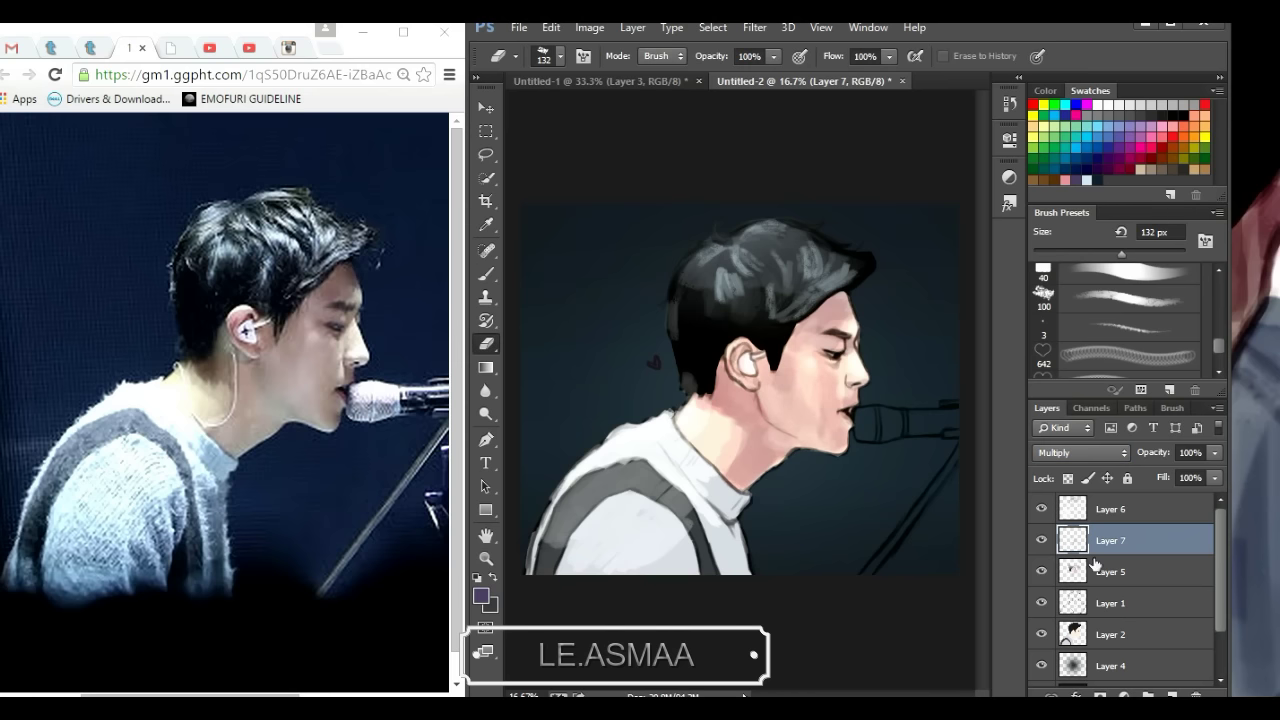
{"action": "key", "text": "alt+bracketleft"}
{"action": "key", "text": "alt+bracketright"}
Step: Add another layer for skin colour and pick a skin tone with a smaller detail brush
{"action": "left_click", "coordinate": [1172, 694]}
{"action": "key", "text": "b"}
{"action": "left_click", "coordinate": [740, 345], "text": "alt"}
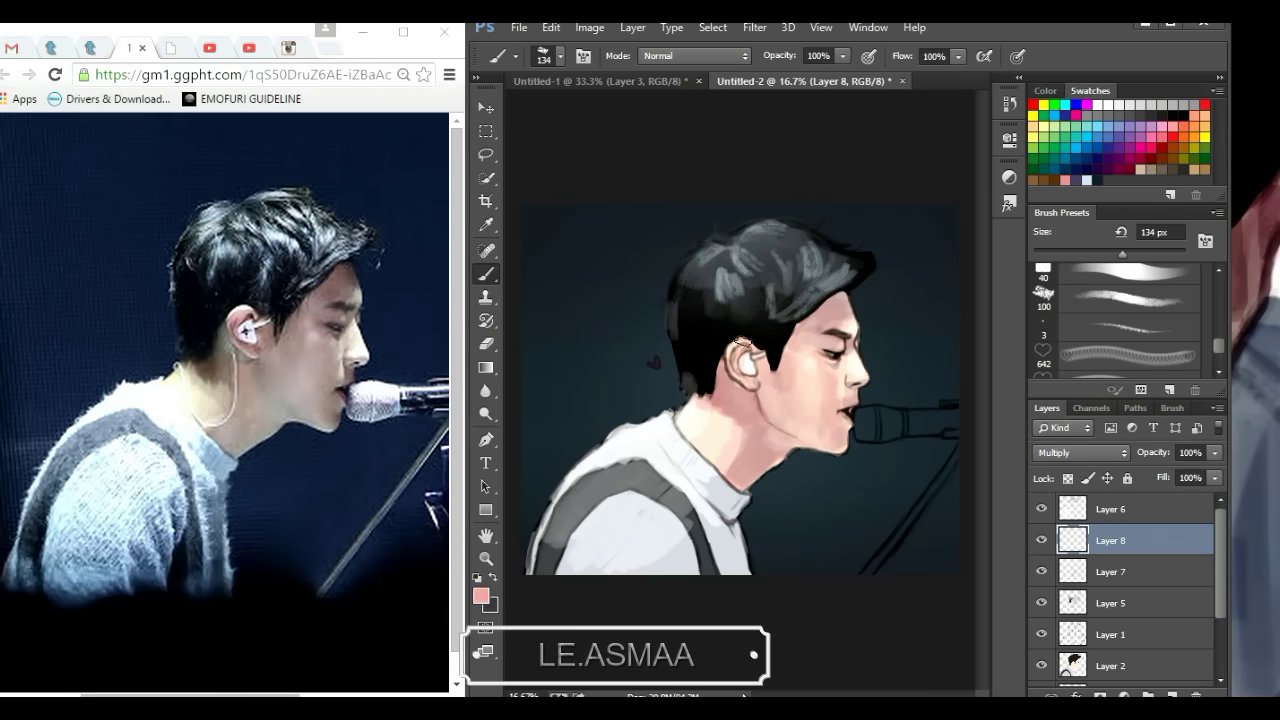
{"action": "key", "text": "bracketleft"}
{"action": "key", "text": "bracketleft"}
{"action": "key", "text": "bracketleft"}
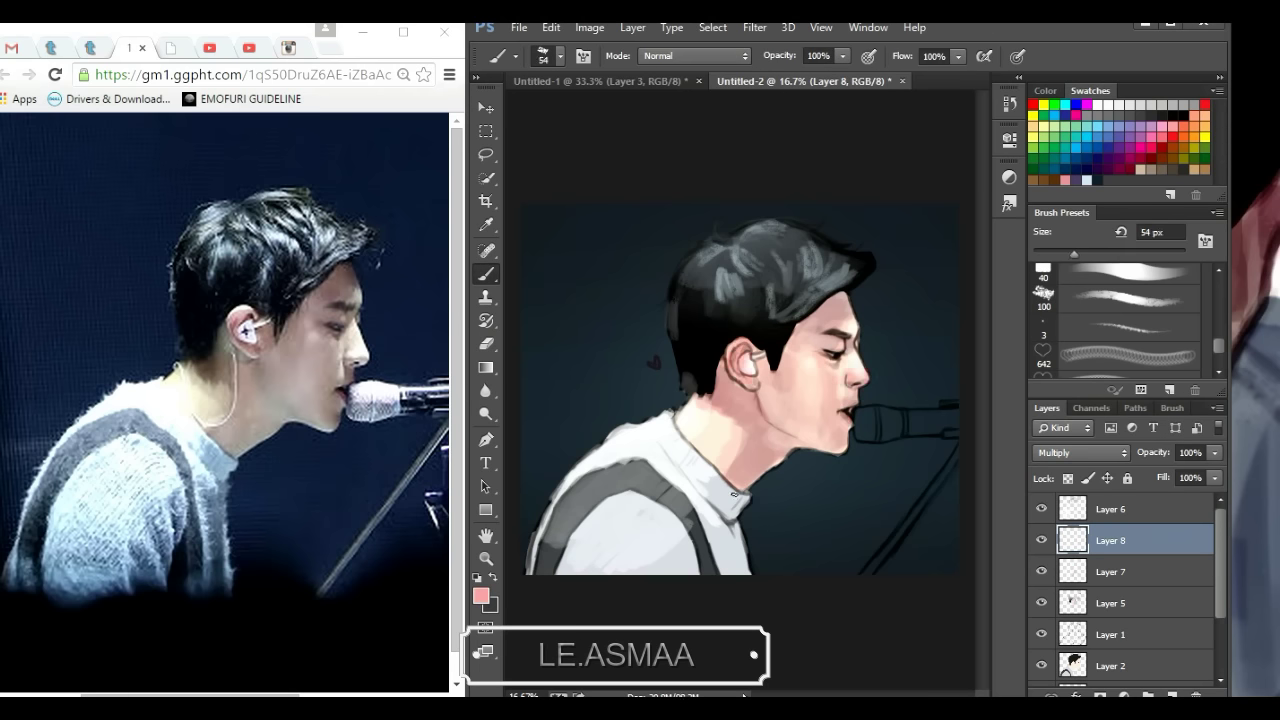
{"action": "key", "text": "alt+bracketright"}
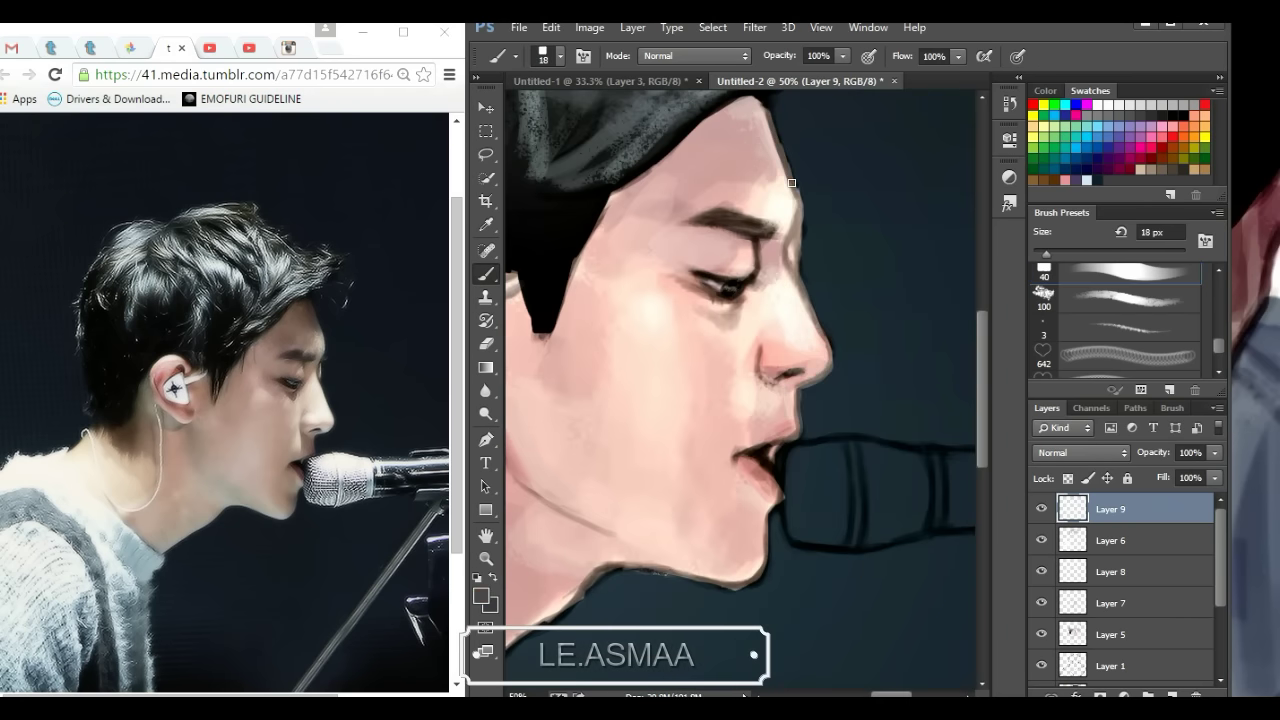
Step: Repaint the forehead, cheek edge and skin around the eye in light pink at 9 px
{"action": "left_click_drag", "start_coordinate": [789, 176], "coordinate": [757, 157]}
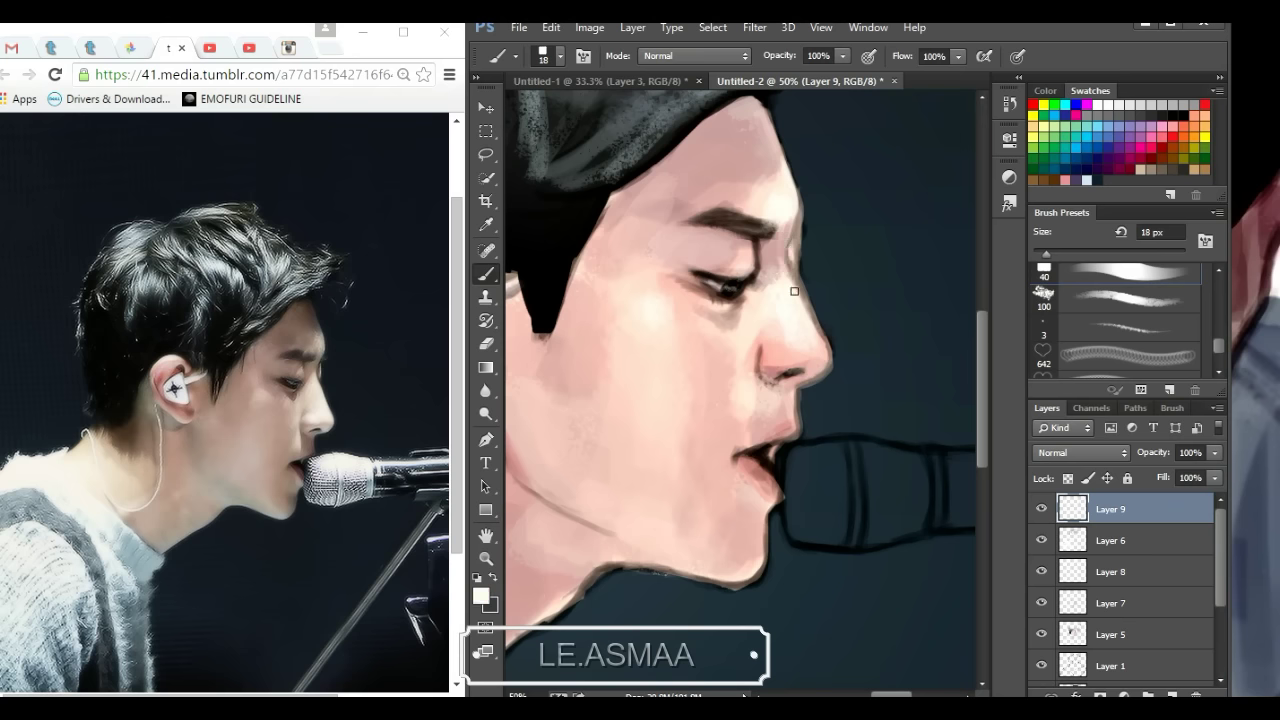
{"action": "left_click", "coordinate": [757, 157], "text": "alt"}
{"action": "left_click_drag", "start_coordinate": [755, 240], "coordinate": [695, 267]}
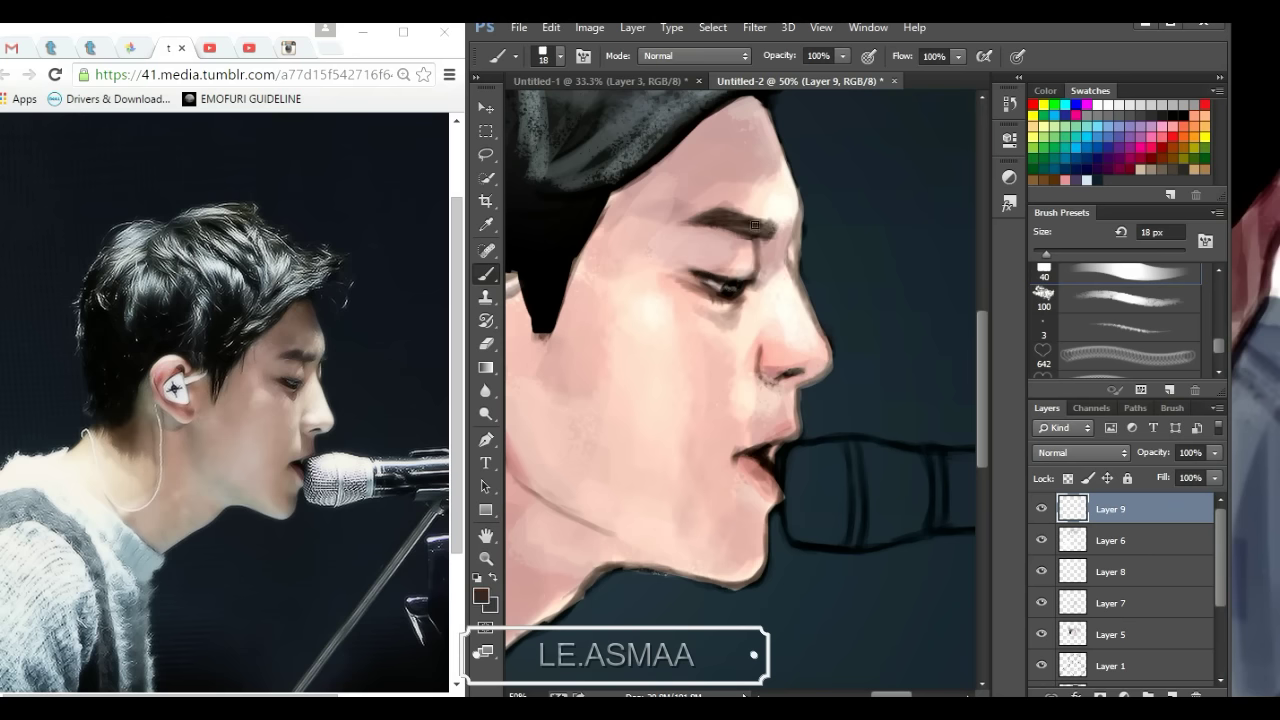
{"action": "key", "text": "bracketleft"}
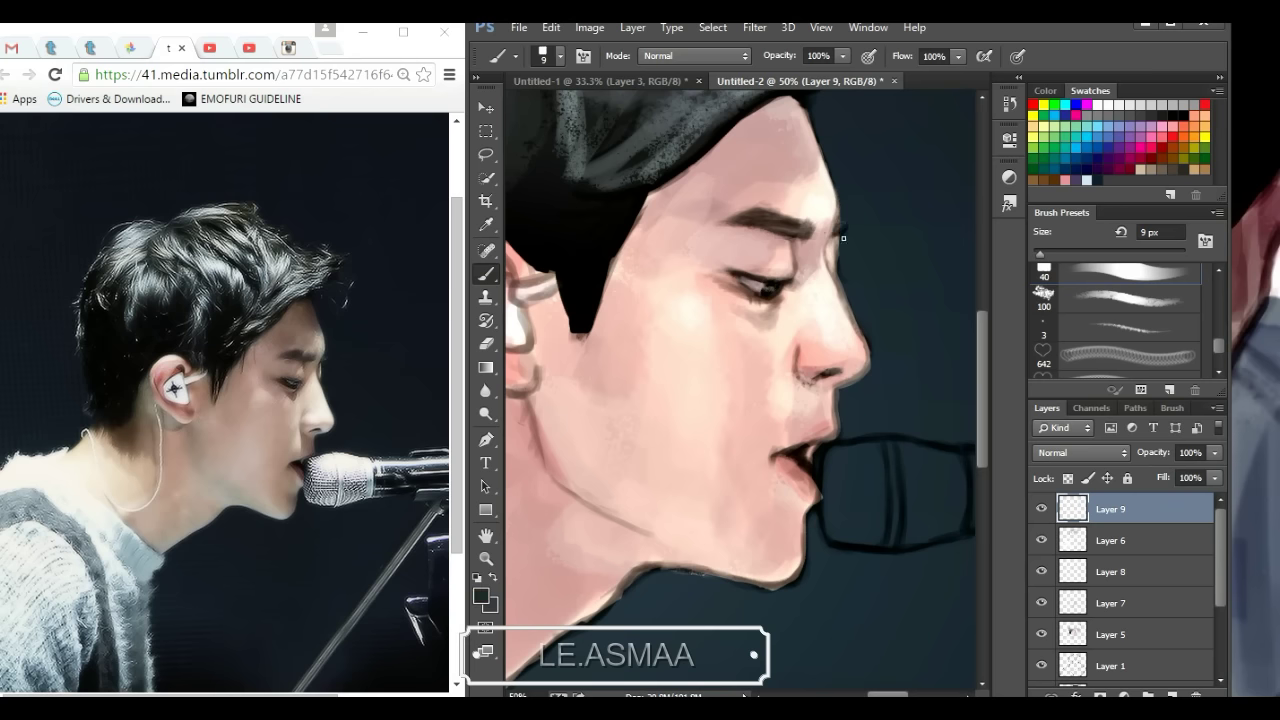
{"action": "left_click", "coordinate": [838, 242], "text": "alt"}
{"action": "left_click", "coordinate": [847, 285], "text": "alt"}
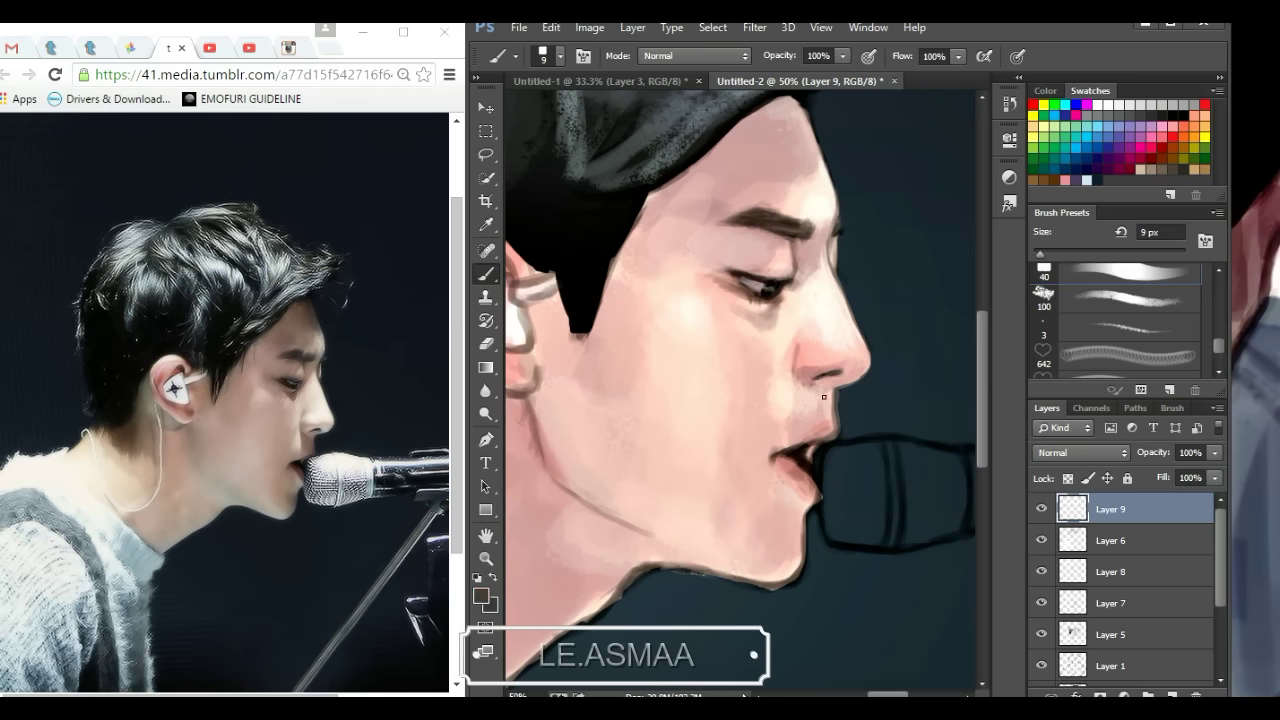
Step: Sample pale skin, dark mouth and pink lip colours to refine the nose and lips
{"action": "scroll", "coordinate": [824, 397], "scroll_direction": "down", "scroll_amount": 3}
{"action": "scroll", "coordinate": [840, 340], "scroll_direction": "up", "scroll_amount": 3}
{"action": "left_click", "coordinate": [832, 392], "text": "alt"}
{"action": "left_click", "coordinate": [814, 424], "text": "alt"}
{"action": "left_click", "coordinate": [799, 456], "text": "alt"}
{"action": "left_click", "coordinate": [823, 444], "text": "alt"}
{"action": "left_click", "coordinate": [795, 466], "text": "alt"}
Step: Paint the microphone head grey with broad strokes
{"action": "left_click_drag", "start_coordinate": [620, 460], "coordinate": [690, 520]}
{"action": "left_click_drag", "start_coordinate": [610, 500], "coordinate": [750, 530]}
{"action": "mouse_move", "coordinate": [620, 450]}
{"action": "left_mouse_down"}
{"action": "mouse_move", "coordinate": [745, 470]}
{"action": "mouse_move", "coordinate": [900, 437]}
{"action": "left_mouse_up"}
{"action": "left_click", "coordinate": [1160, 140]}
{"action": "scroll", "coordinate": [900, 437], "scroll_direction": "down", "scroll_amount": 3}
Step: Set a whitish foreground colour and paint the mic stand as a pale line
{"action": "left_click", "coordinate": [481, 597]}
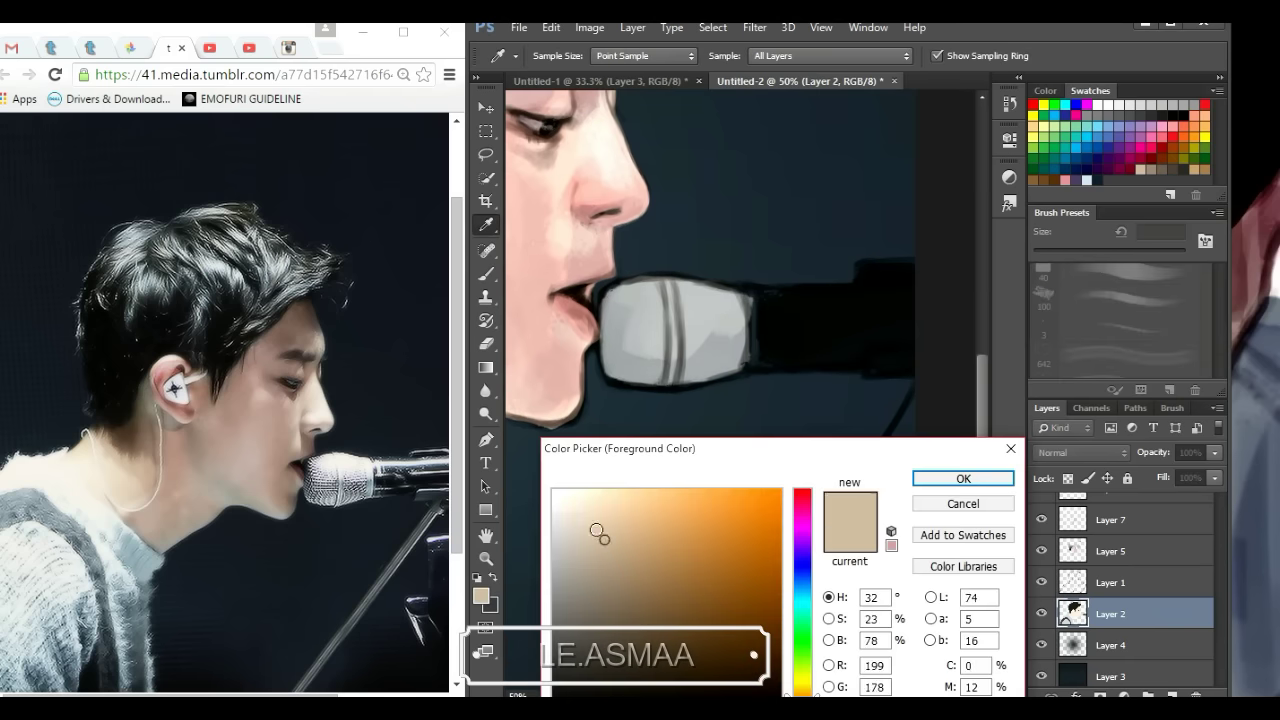
{"action": "left_click", "coordinate": [598, 533]}
{"action": "key", "text": "Return"}
{"action": "left_click_drag", "start_coordinate": [914, 114], "coordinate": [629, 470]}
{"action": "key", "text": "ctrl+minus"}
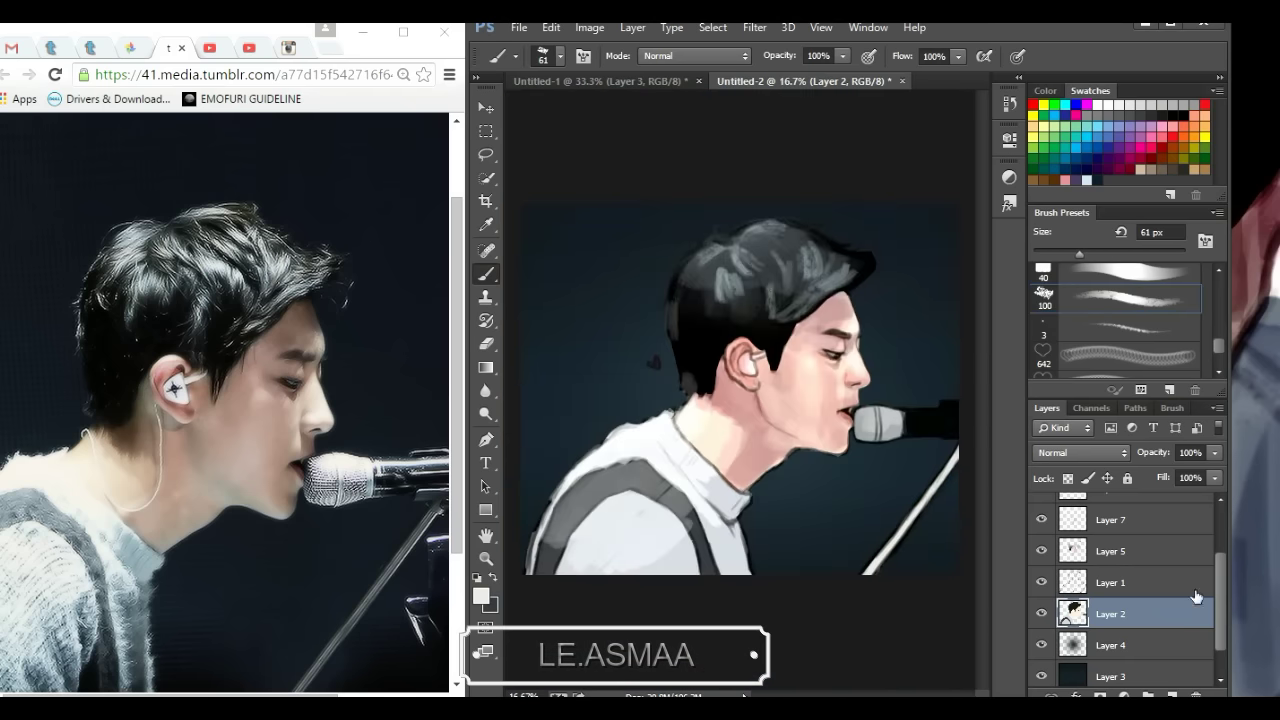
{"action": "scroll", "coordinate": [1196, 596], "scroll_direction": "up", "scroll_amount": 1}
{"action": "key", "text": "ctrl+plus"}
{"action": "key", "text": "ctrl+plus"}
{"action": "key", "text": "ctrl+plus"}
{"action": "key", "text": "l"}
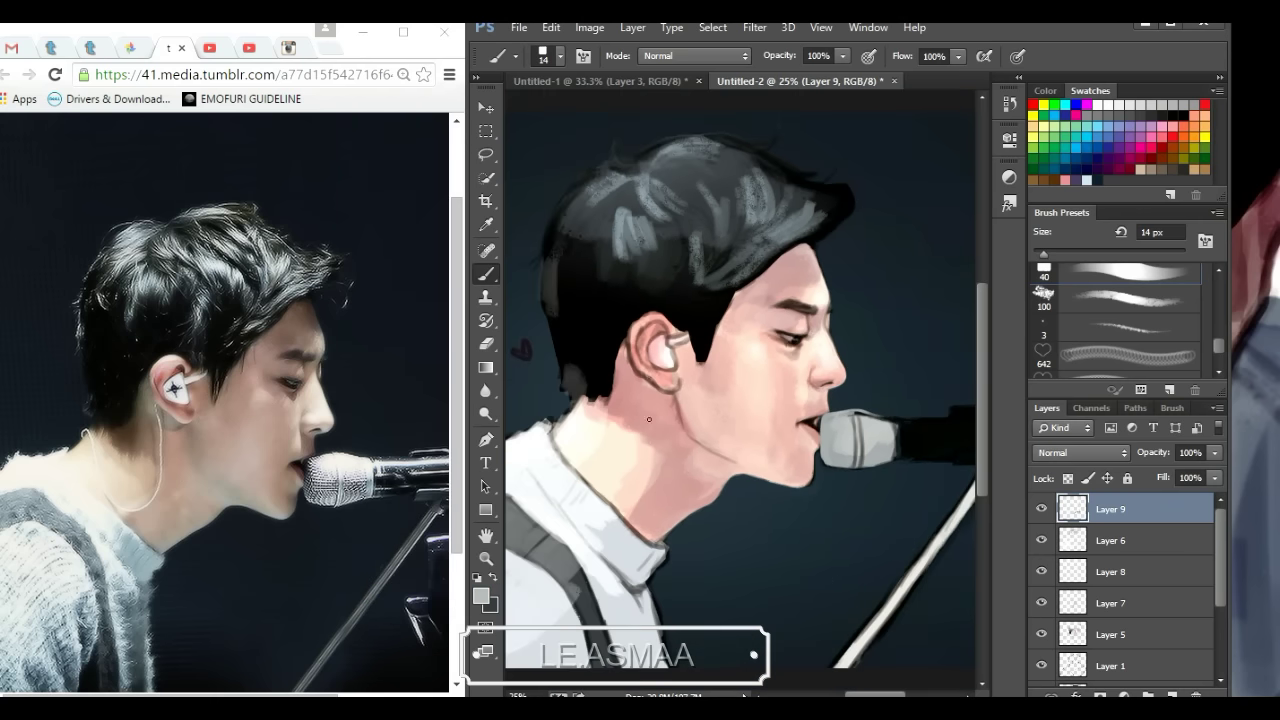
Step: Repaint the top hair outline darker and smoother with a larger textured brush
{"action": "left_click", "coordinate": [688, 421], "text": "alt"}
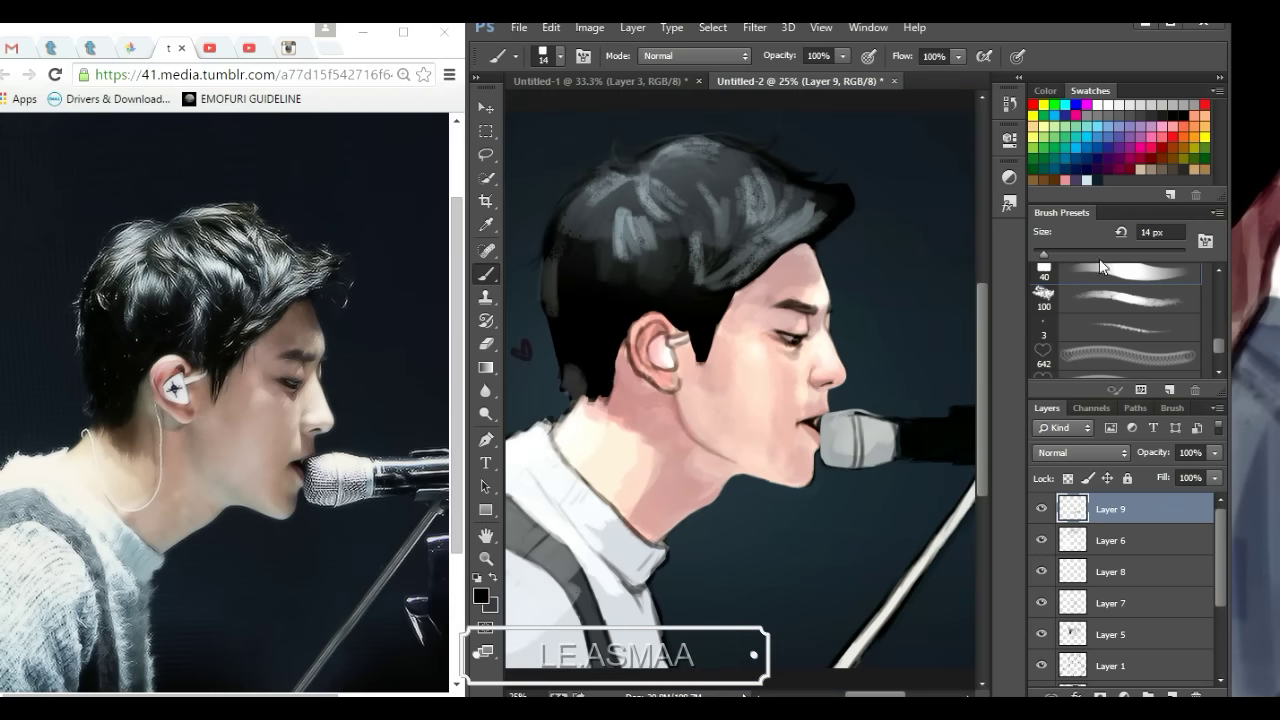
{"action": "left_click", "coordinate": [667, 225], "text": "alt"}
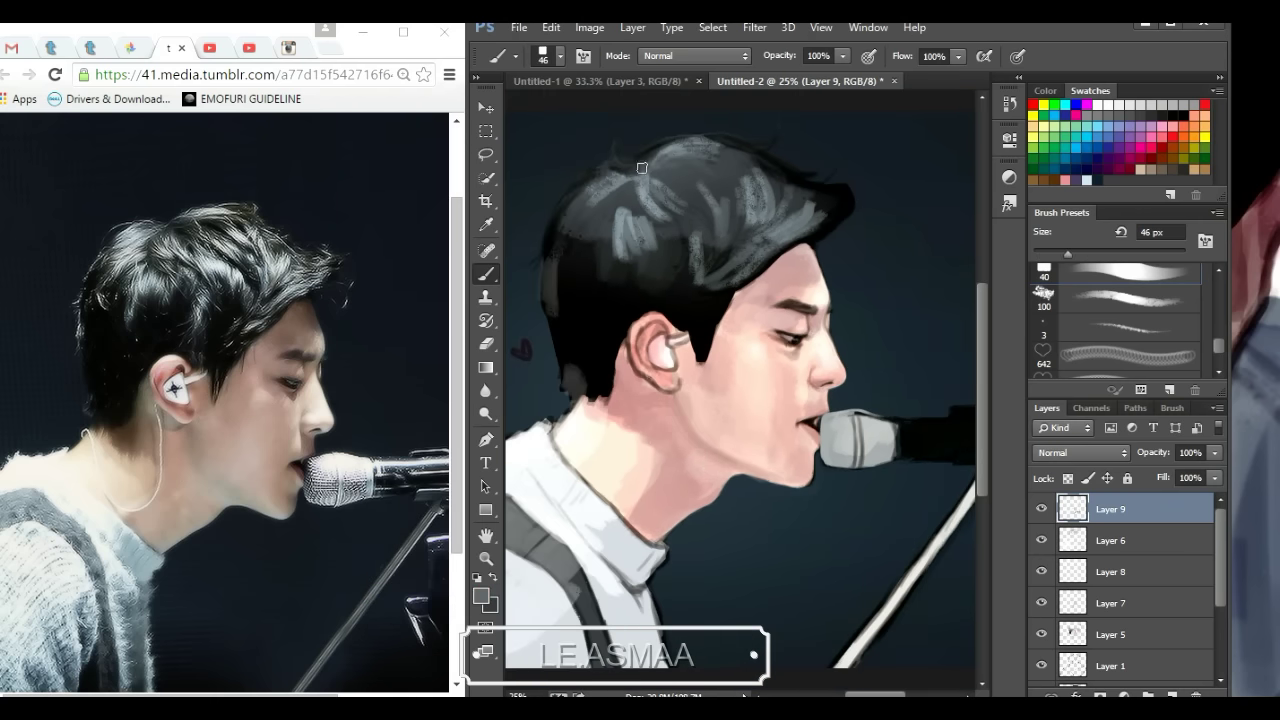
{"action": "left_click", "coordinate": [642, 168], "text": "alt"}
{"action": "left_click_drag", "start_coordinate": [612, 165], "coordinate": [720, 140]}
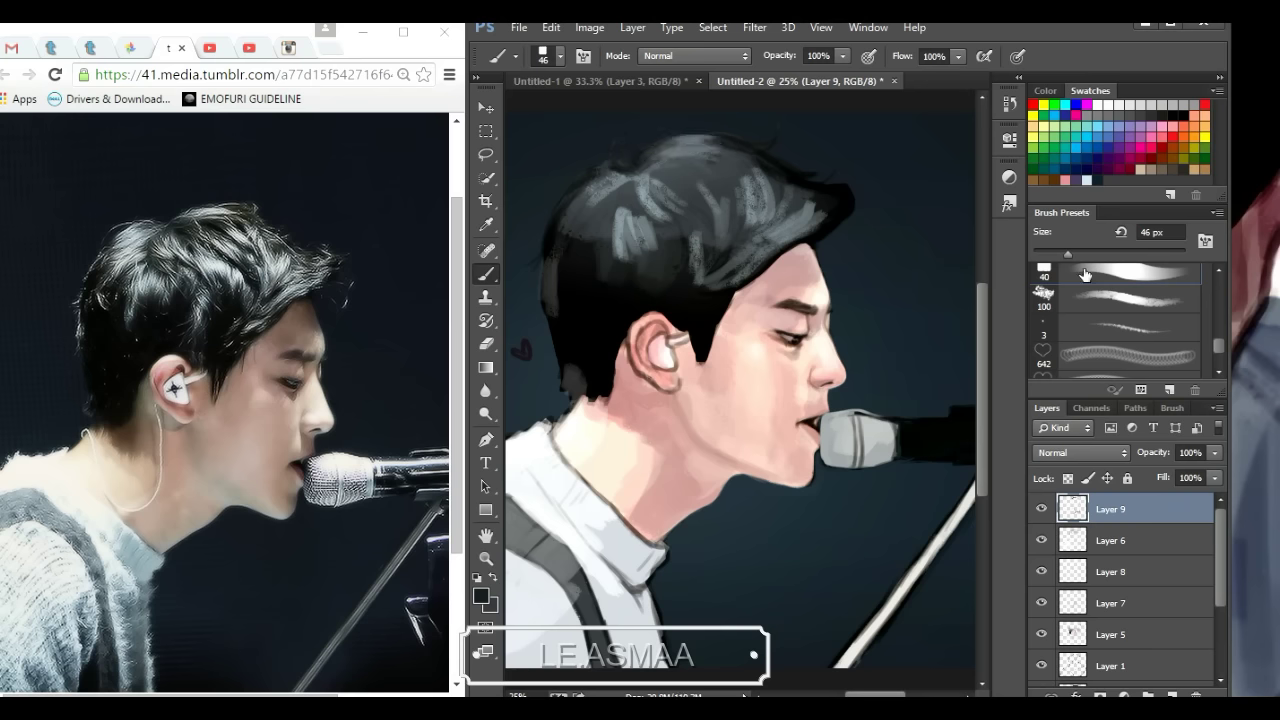
{"action": "left_click", "coordinate": [1130, 297]}
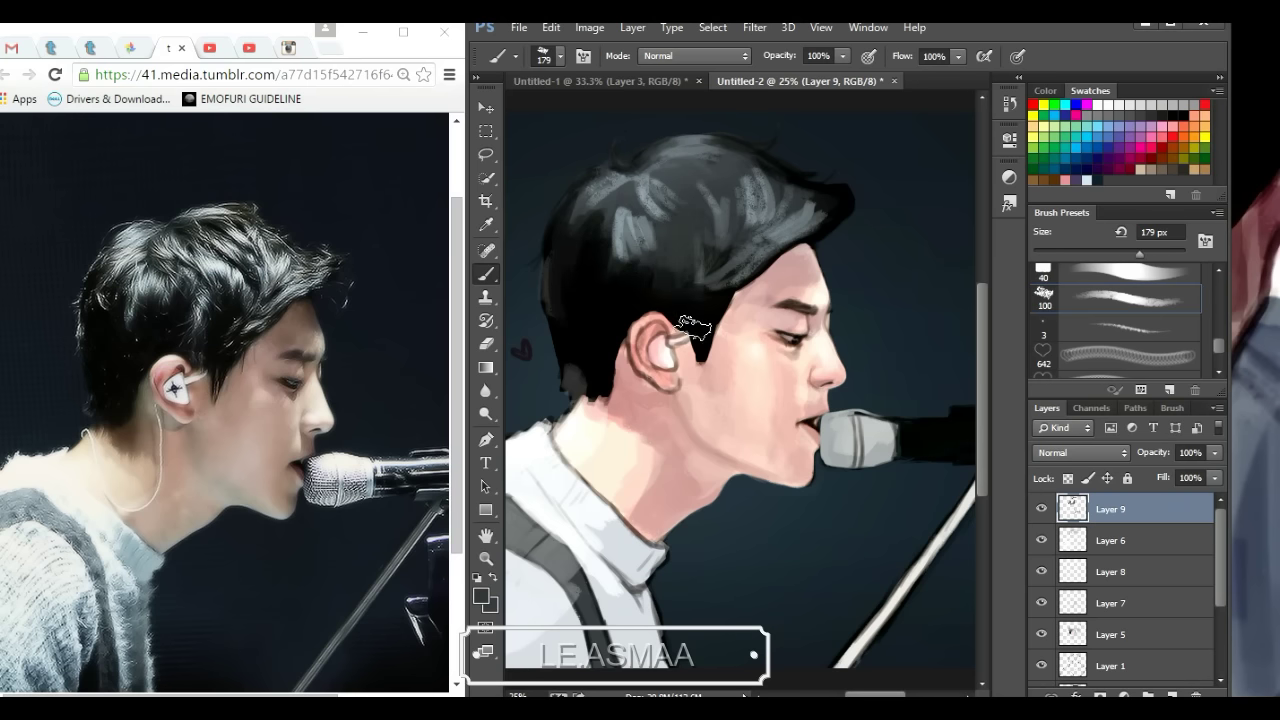
{"action": "left_click", "coordinate": [621, 288], "text": "alt"}
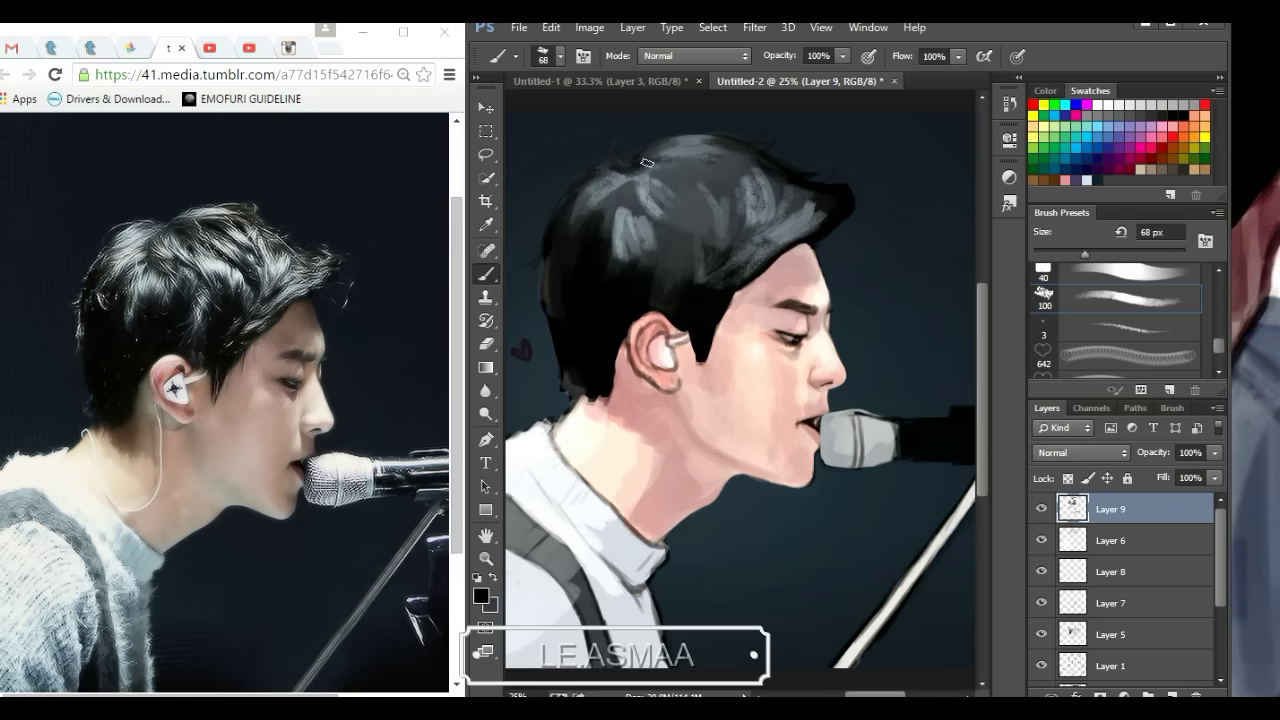
{"action": "left_click_drag", "start_coordinate": [647, 162], "coordinate": [740, 160]}
{"action": "left_click_drag", "start_coordinate": [660, 150], "coordinate": [621, 187]}
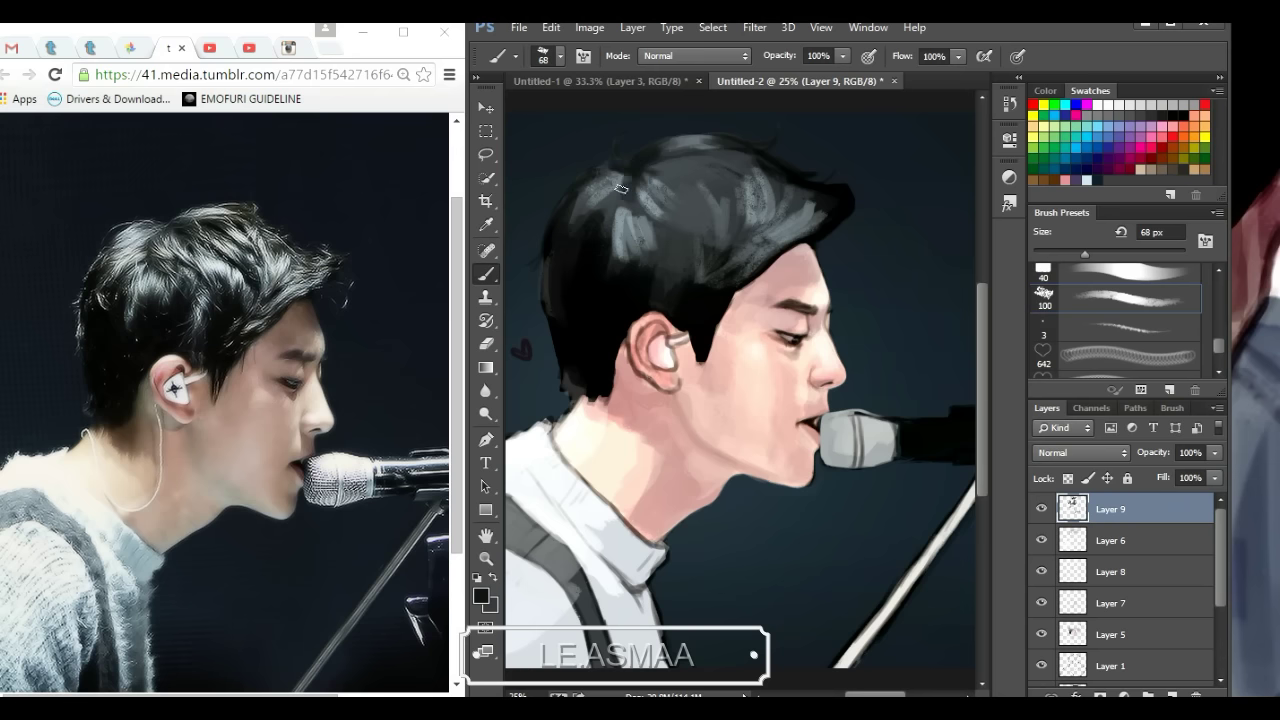
Step: Paint over the grey hair highlights, darkening the upper hair and its left side
{"action": "left_click", "coordinate": [620, 187], "text": "alt"}
{"action": "left_click_drag", "start_coordinate": [758, 144], "coordinate": [690, 225]}
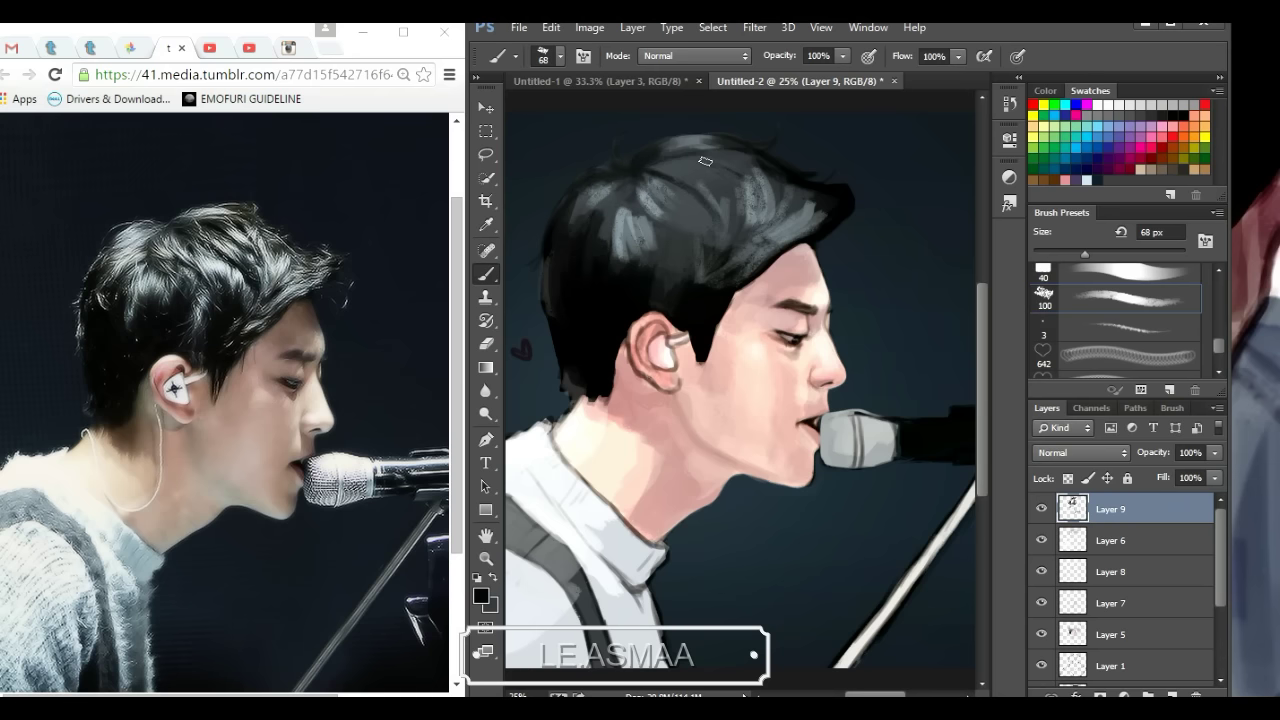
{"action": "left_click_drag", "start_coordinate": [705, 160], "coordinate": [730, 245]}
{"action": "mouse_move", "coordinate": [745, 180]}
{"action": "left_mouse_down"}
{"action": "mouse_move", "coordinate": [755, 235]}
{"action": "mouse_move", "coordinate": [806, 211]}
{"action": "mouse_move", "coordinate": [700, 290]}
{"action": "left_mouse_up"}
{"action": "mouse_move", "coordinate": [715, 230]}
{"action": "left_mouse_down"}
{"action": "mouse_move", "coordinate": [650, 190]}
{"action": "mouse_move", "coordinate": [612, 226]}
{"action": "mouse_move", "coordinate": [650, 262]}
{"action": "left_mouse_up"}
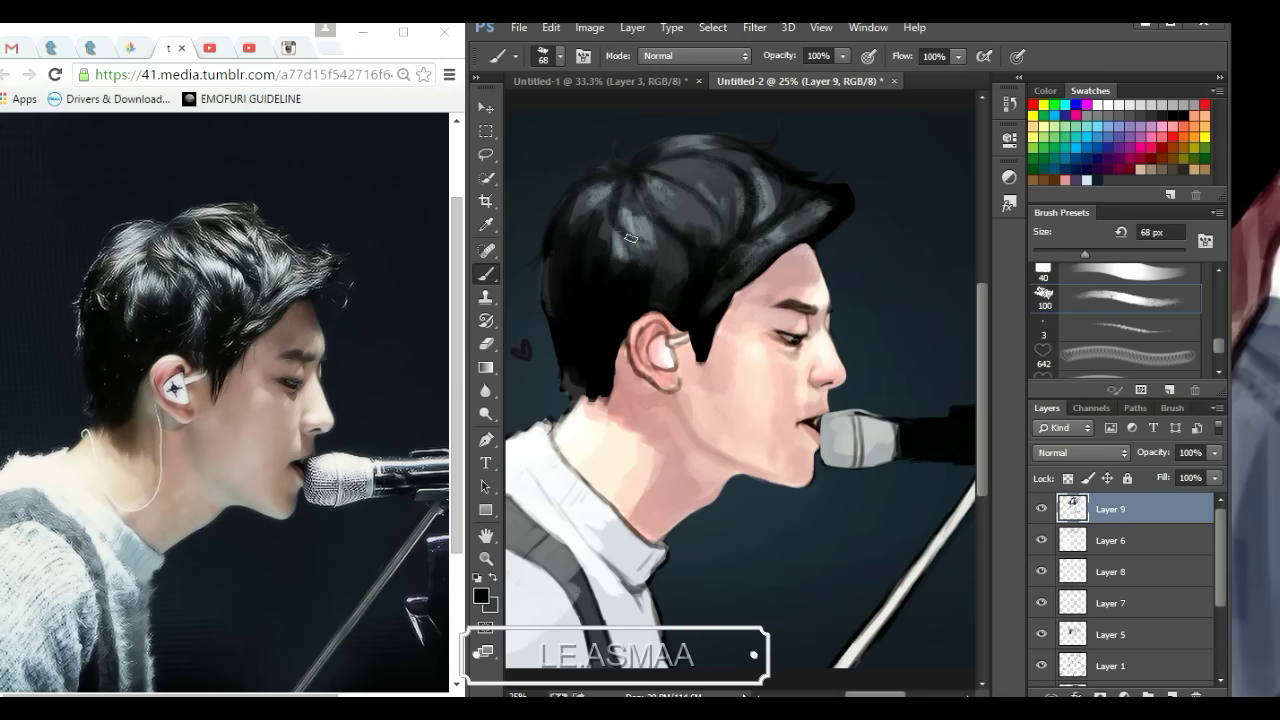
{"action": "mouse_move", "coordinate": [625, 215]}
{"action": "left_mouse_down"}
{"action": "mouse_move", "coordinate": [665, 272]}
{"action": "mouse_move", "coordinate": [605, 200]}
{"action": "mouse_move", "coordinate": [585, 240]}
{"action": "left_mouse_up"}
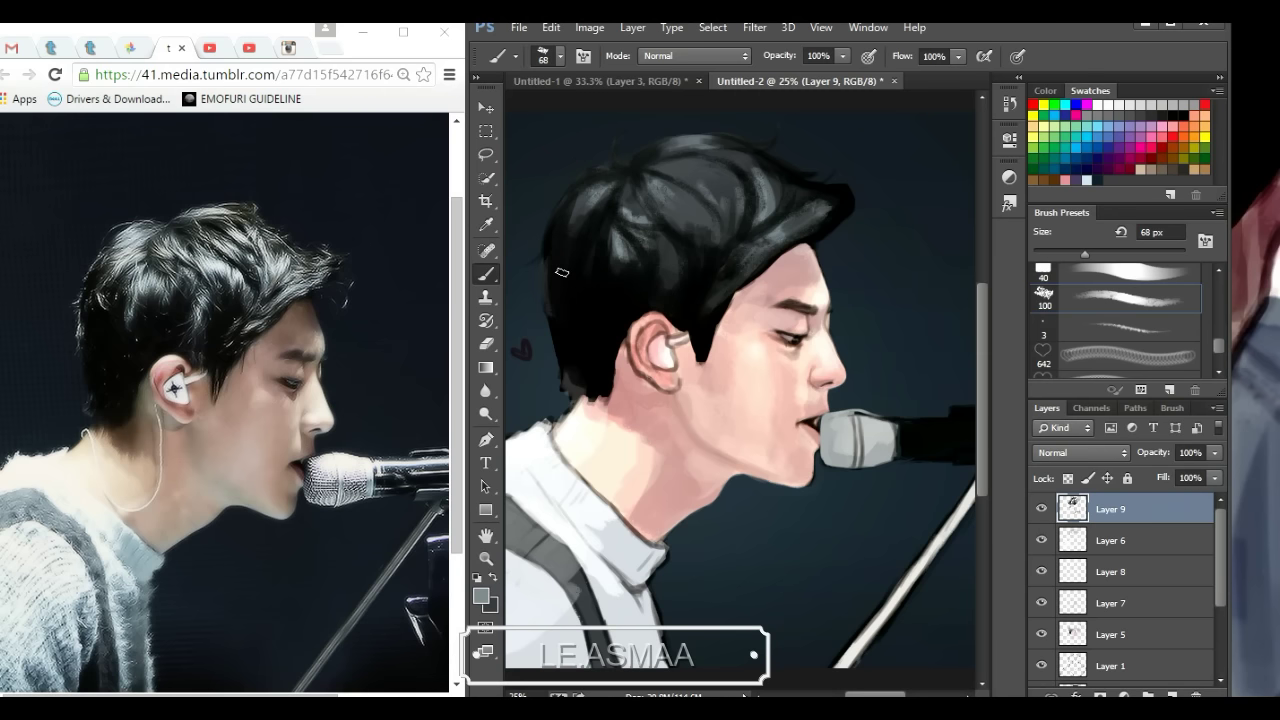
{"action": "left_click", "coordinate": [621, 350], "text": "alt"}
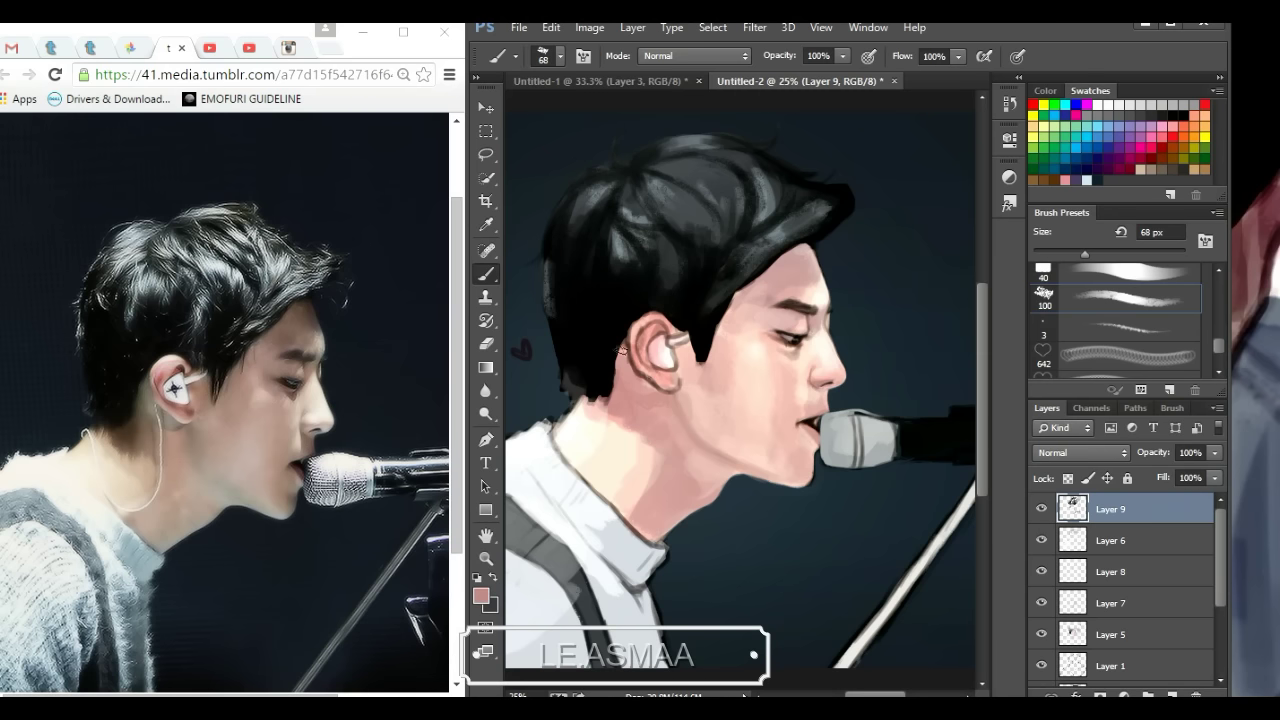
{"action": "left_click", "coordinate": [567, 383], "text": "alt"}
Step: At 71 px, paint dark strokes across the hair top and behind the ear, patching skin beside it
{"action": "left_click_drag", "start_coordinate": [563, 412], "coordinate": [653, 492]}
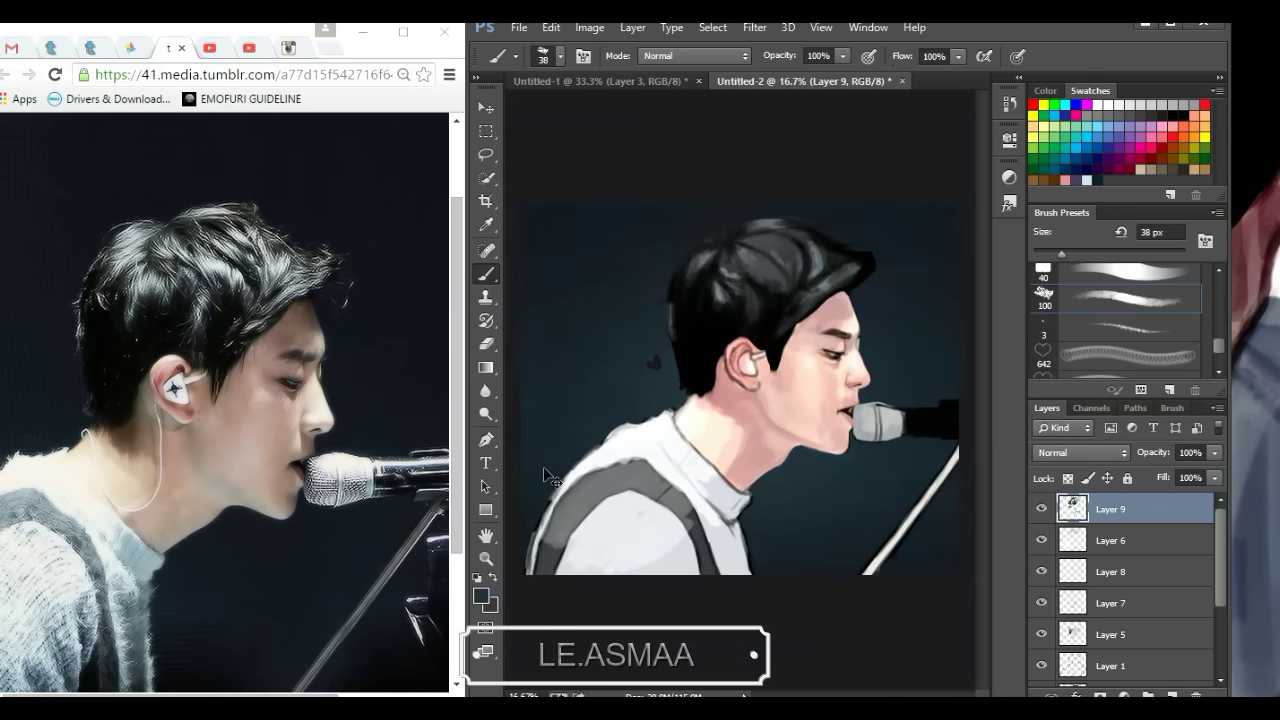
{"action": "left_click_drag", "start_coordinate": [1061, 253], "coordinate": [1087, 253]}
{"action": "left_click_drag", "start_coordinate": [730, 240], "coordinate": [835, 235]}
{"action": "left_click_drag", "start_coordinate": [895, 262], "coordinate": [810, 320]}
{"action": "left_click_drag", "start_coordinate": [760, 260], "coordinate": [810, 308]}
{"action": "mouse_move", "coordinate": [815, 375]}
{"action": "left_mouse_down"}
{"action": "mouse_move", "coordinate": [900, 310]}
{"action": "mouse_move", "coordinate": [860, 318]}
{"action": "left_mouse_up"}
{"action": "left_click", "coordinate": [783, 425], "text": "alt"}
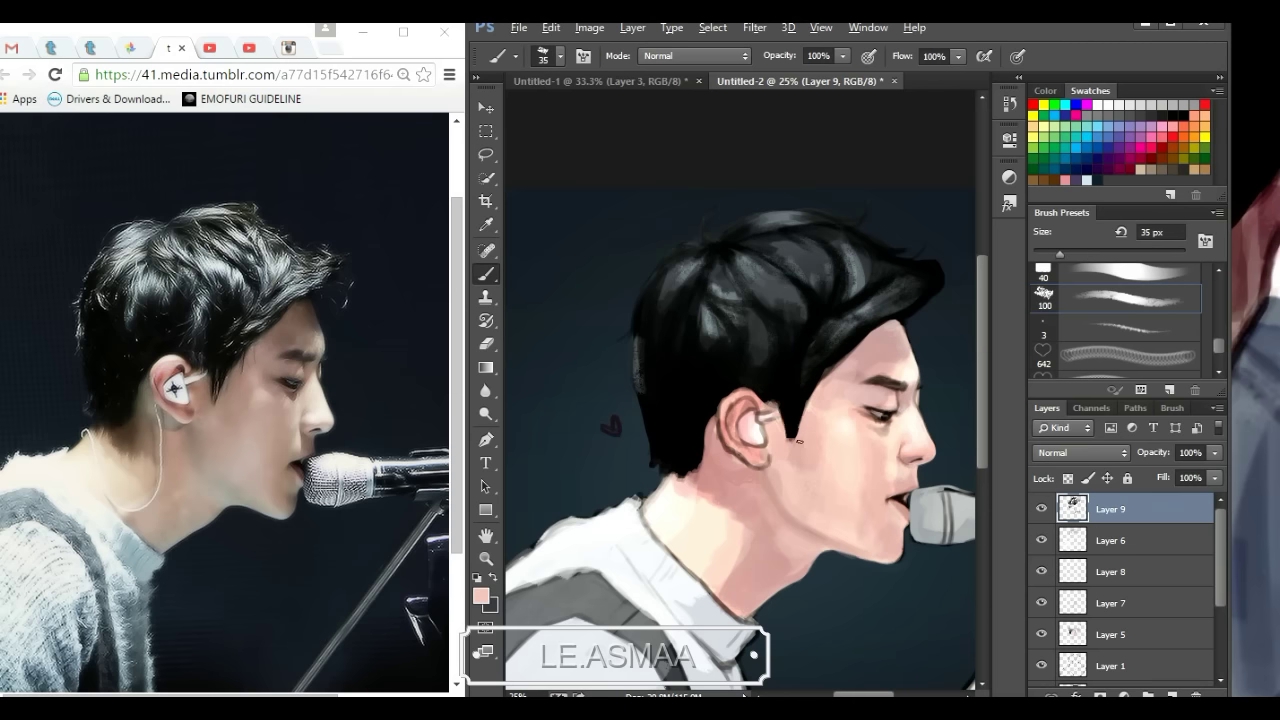
{"action": "left_click_drag", "start_coordinate": [795, 400], "coordinate": [785, 430]}
Step: At 35 px, add dark upper-hair strokes and light grey highlights near the ear
{"action": "key", "text": "bracketleft"}
{"action": "key", "text": "bracketleft"}
{"action": "key", "text": "bracketleft"}
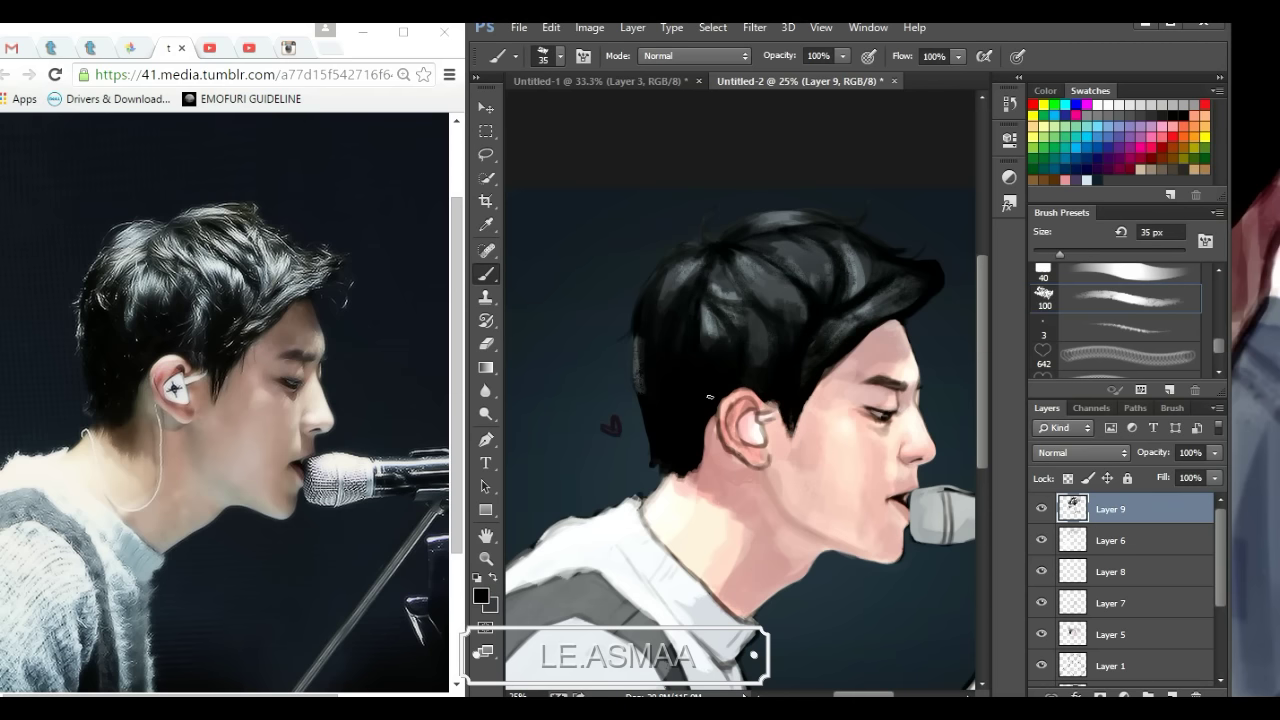
{"action": "mouse_move", "coordinate": [675, 270]}
{"action": "left_mouse_down"}
{"action": "mouse_move", "coordinate": [712, 250]}
{"action": "mouse_move", "coordinate": [700, 245]}
{"action": "left_mouse_up"}
{"action": "left_click", "coordinate": [662, 300], "text": "alt"}
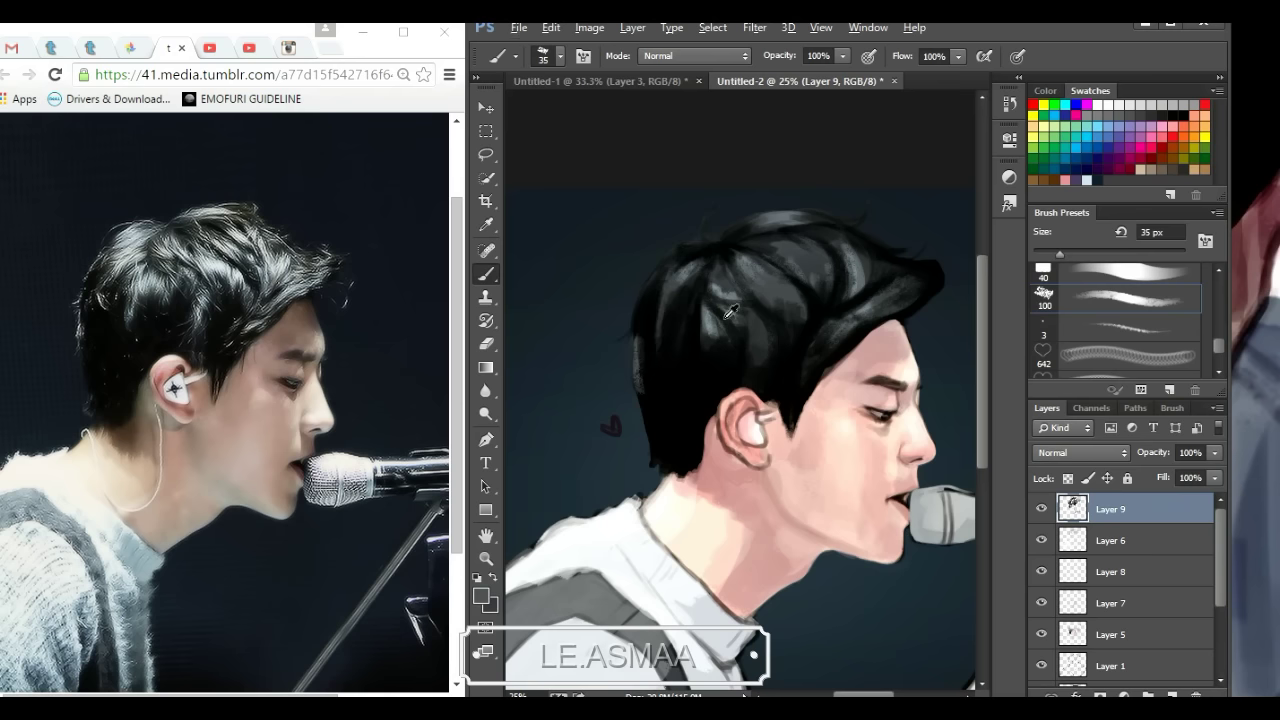
{"action": "mouse_move", "coordinate": [706, 305]}
{"action": "left_mouse_down"}
{"action": "mouse_move", "coordinate": [735, 319]}
{"action": "mouse_move", "coordinate": [712, 290]}
{"action": "mouse_move", "coordinate": [725, 340]}
{"action": "mouse_move", "coordinate": [795, 345]}
{"action": "left_mouse_up"}
{"action": "key", "text": "bracketright"}
{"action": "key", "text": "bracketright"}
{"action": "key", "text": "bracketright"}
{"action": "left_click", "coordinate": [765, 300], "text": "alt"}
{"action": "left_click_drag", "start_coordinate": [765, 295], "coordinate": [810, 320]}
Step: Sample a dark blue-grey at 31 px and add an empty Layer 10 above Layer 9
{"action": "left_click", "coordinate": [776, 397], "text": "alt"}
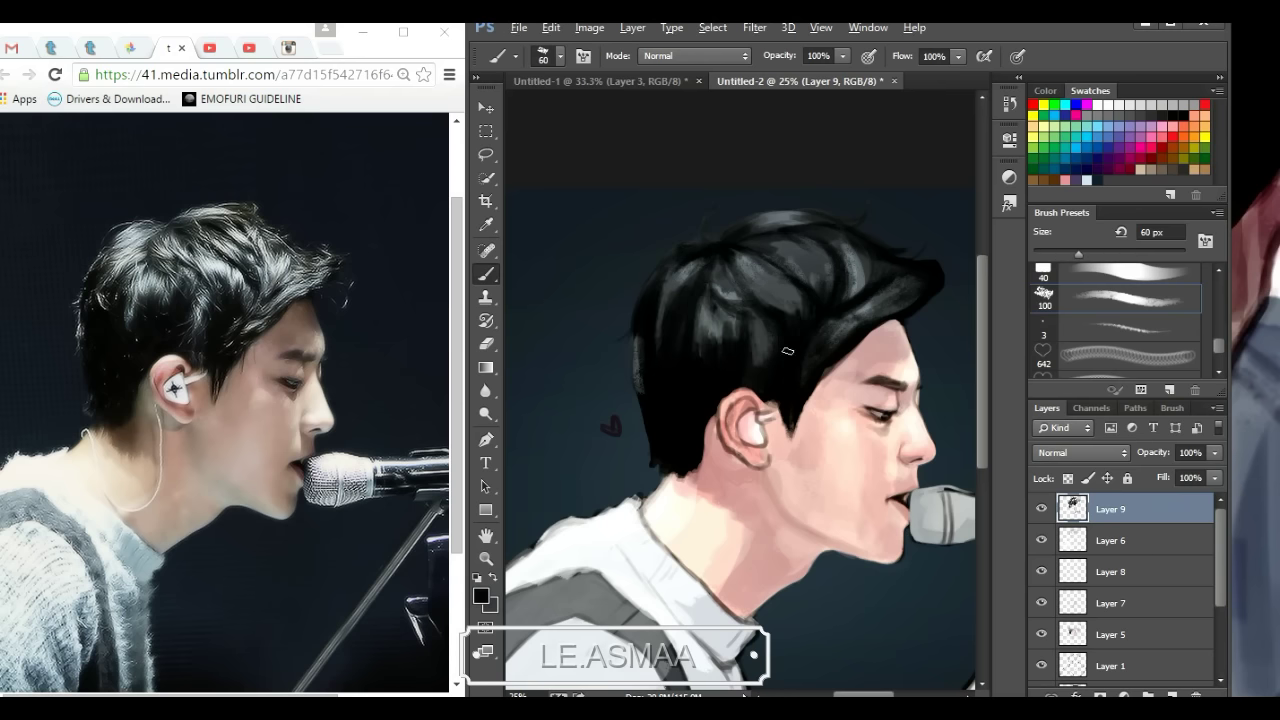
{"action": "key", "text": "bracketleft"}
{"action": "key", "text": "bracketleft"}
{"action": "key", "text": "bracketleft"}
{"action": "left_click", "coordinate": [673, 280], "text": "alt"}
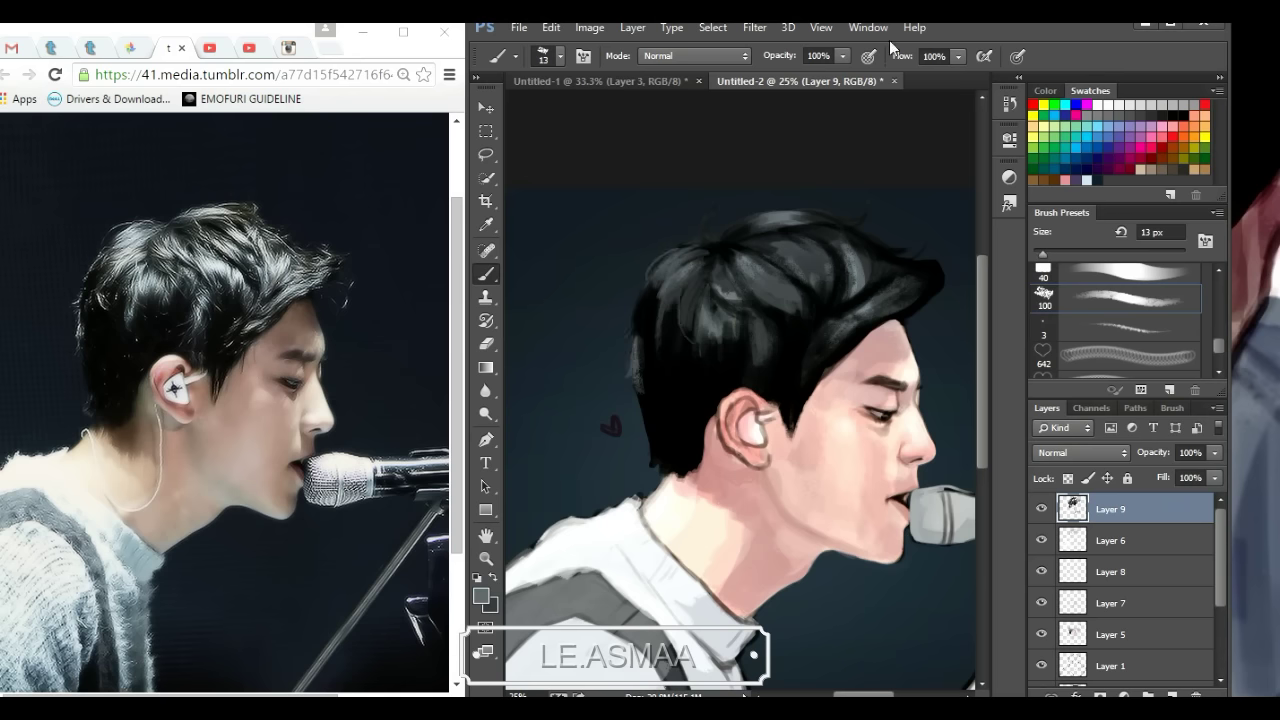
{"action": "key", "text": "ctrl+shift+alt+n"}
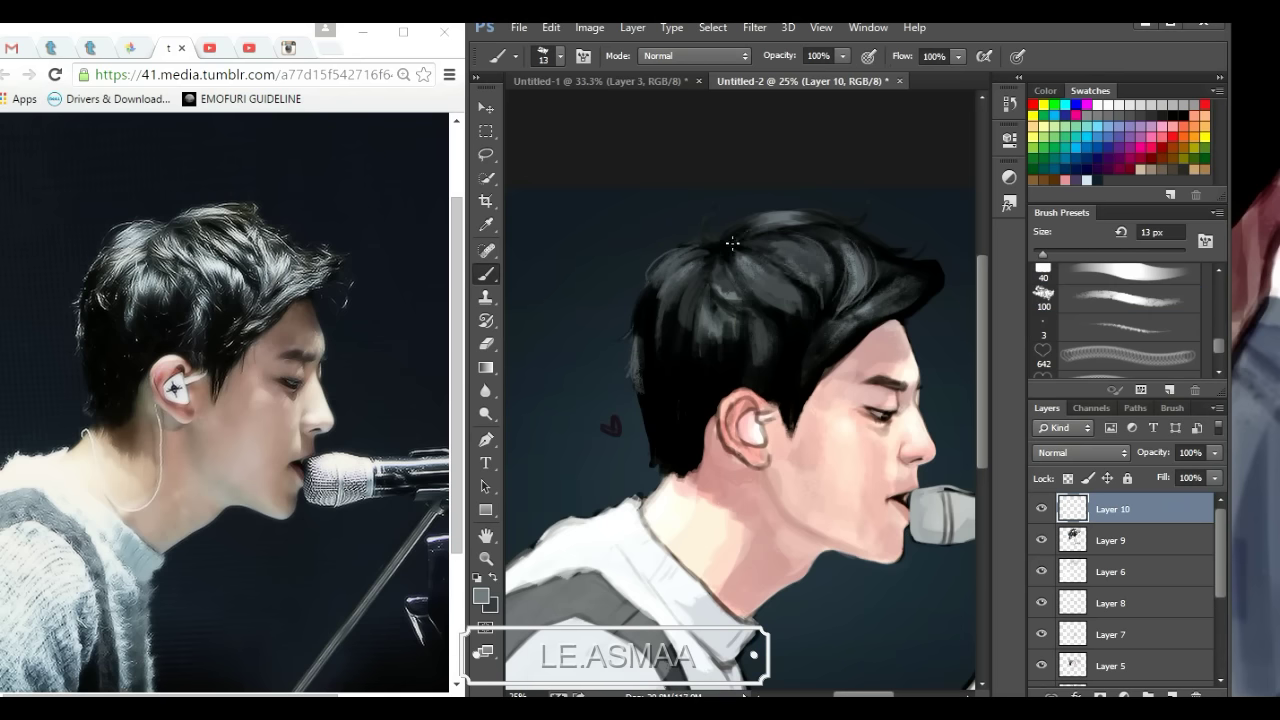
Step: Paint thin light strands through the top of the hair on Layer 10
{"action": "left_click_drag", "start_coordinate": [732, 243], "coordinate": [820, 210]}
{"action": "left_click_drag", "start_coordinate": [836, 345], "coordinate": [884, 310]}
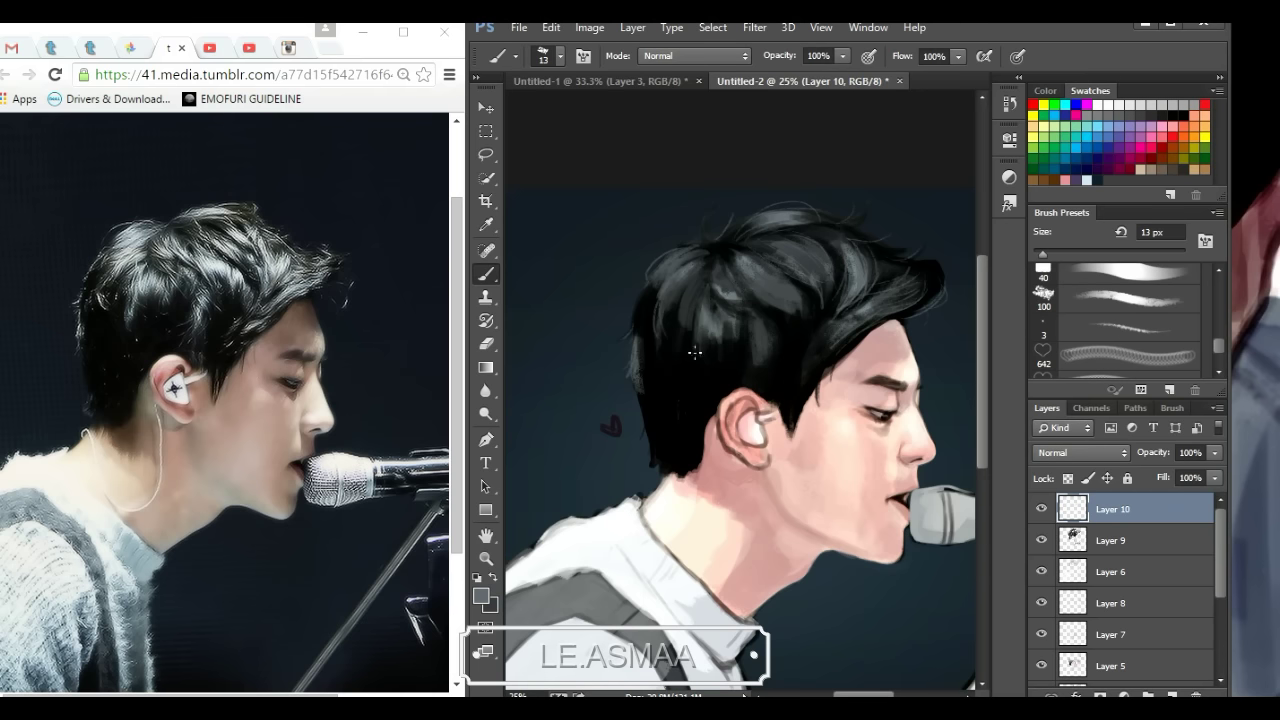
{"action": "left_click_drag", "start_coordinate": [695, 352], "coordinate": [695, 300]}
Step: Reshade the ear on Layer 9 with sampled ear, neck and shirt tones, toggling Layer 6 to compare
{"action": "key", "text": "alt+bracketleft"}
{"action": "key", "text": "bracketright"}
{"action": "key", "text": "bracketright"}
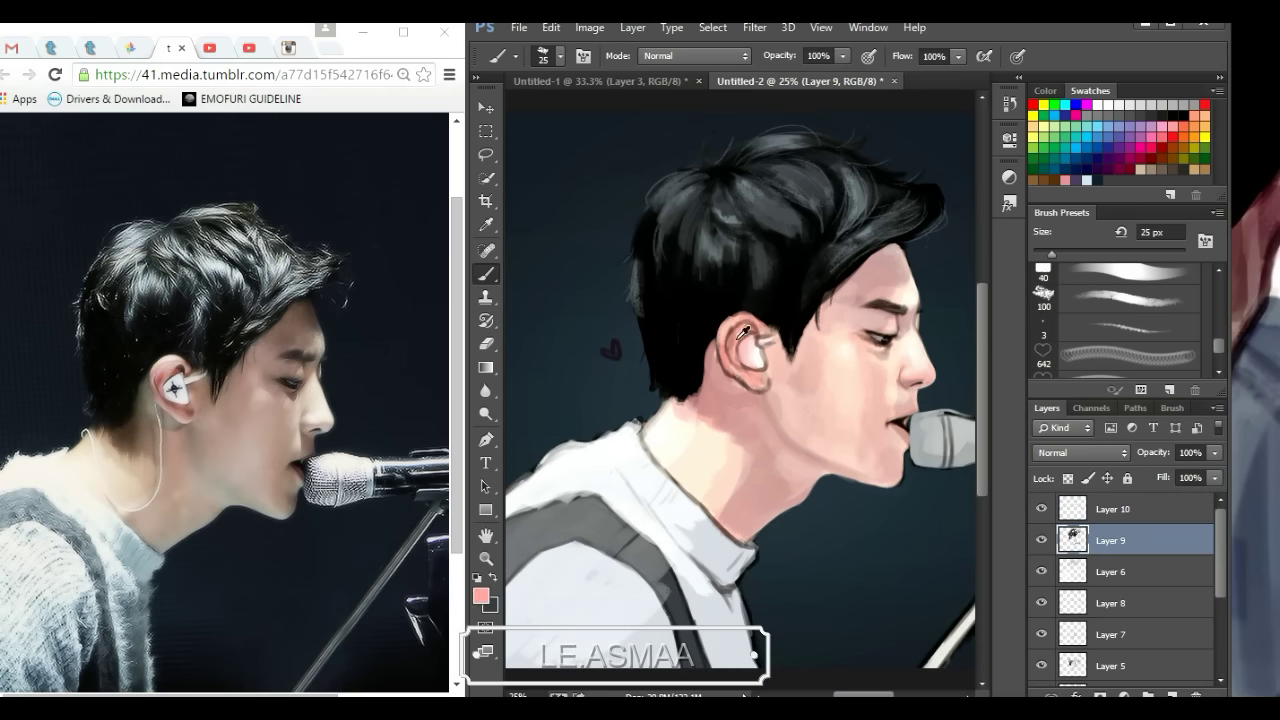
{"action": "left_click", "coordinate": [743, 333], "text": "alt"}
{"action": "left_click", "coordinate": [752, 329], "text": "alt"}
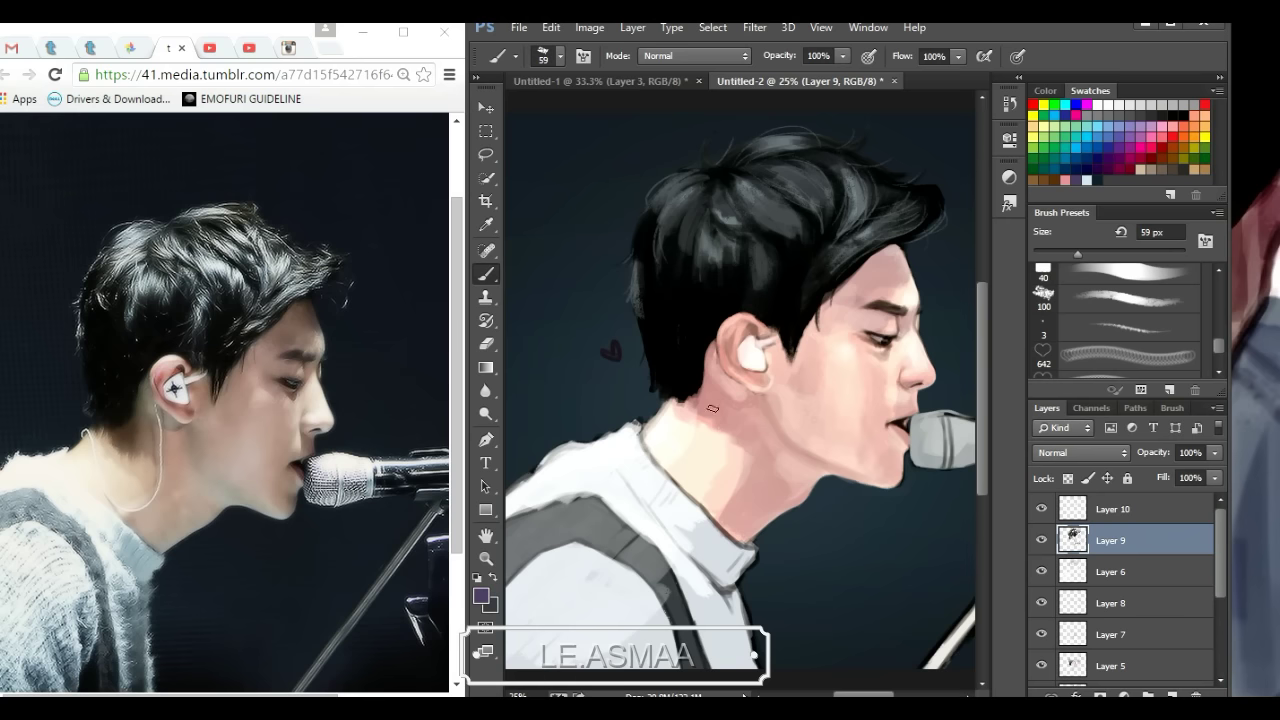
{"action": "left_click", "coordinate": [1110, 603]}
{"action": "left_click", "coordinate": [1110, 540]}
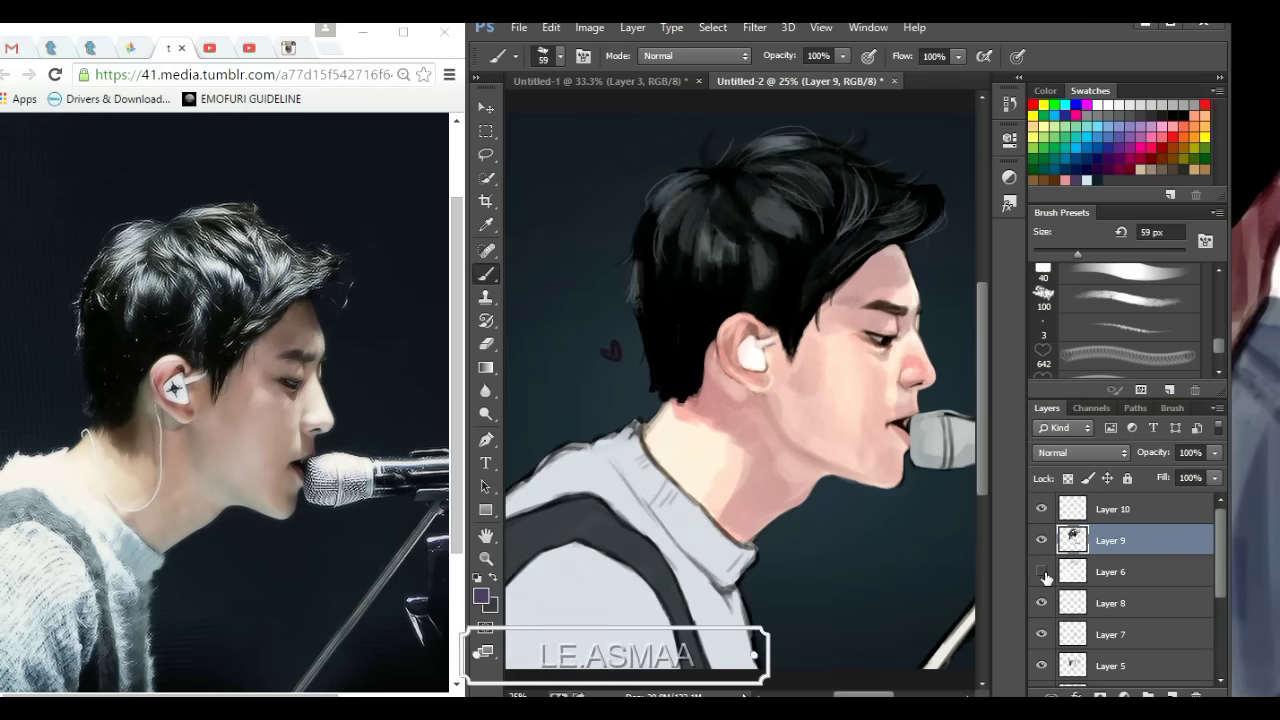
{"action": "left_click", "coordinate": [621, 447], "text": "alt"}
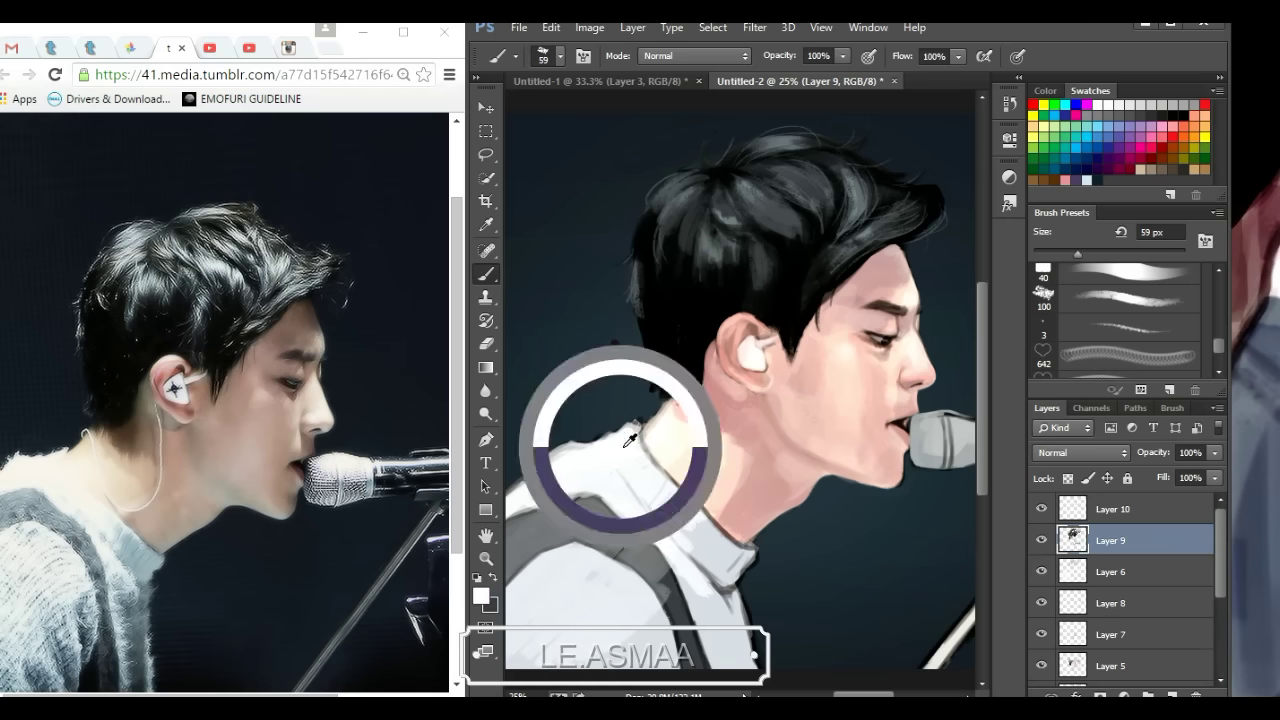
{"action": "left_click", "coordinate": [717, 524], "text": "alt"}
{"action": "left_click", "coordinate": [692, 560], "text": "alt"}
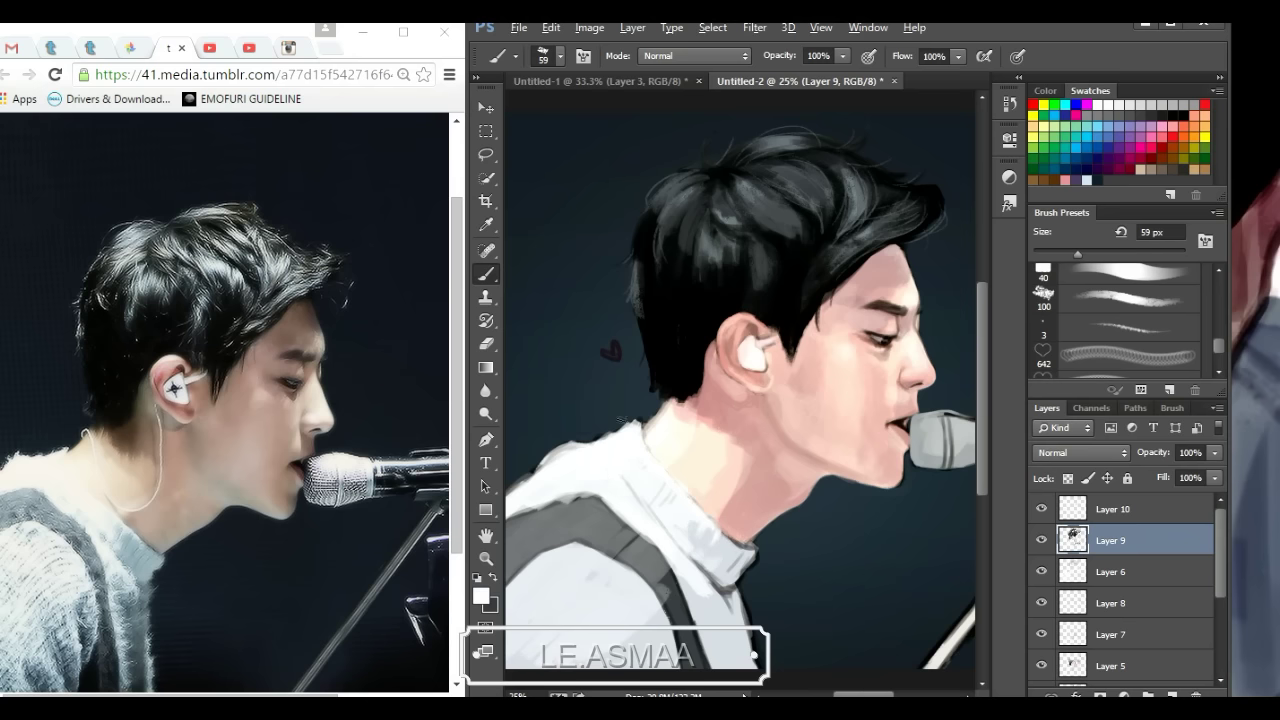
{"action": "key", "text": "bracketleft"}
{"action": "key", "text": "bracketleft"}
{"action": "key", "text": "bracketleft"}
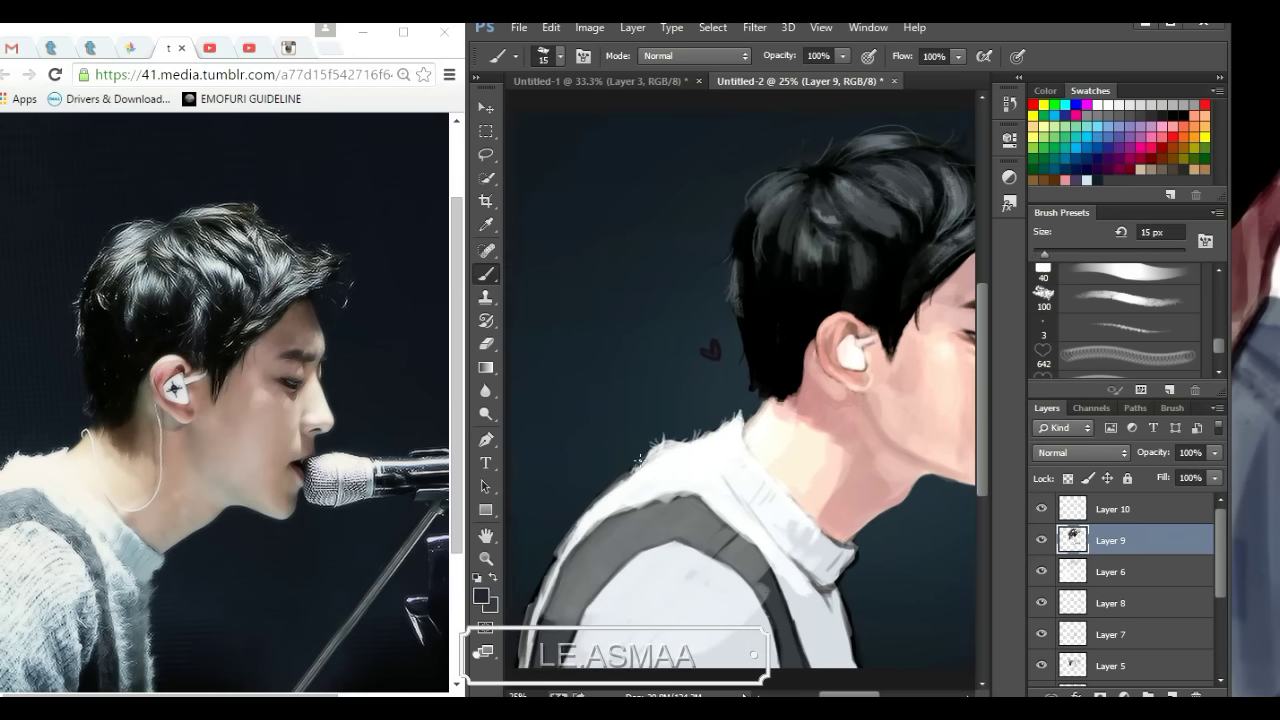
Step: Paint the shirt shoulder and shade its right edge and collar darker with a larger brush
{"action": "mouse_move", "coordinate": [649, 466]}
{"action": "left_mouse_down"}
{"action": "mouse_move", "coordinate": [556, 548]}
{"action": "mouse_move", "coordinate": [538, 598]}
{"action": "left_mouse_up"}
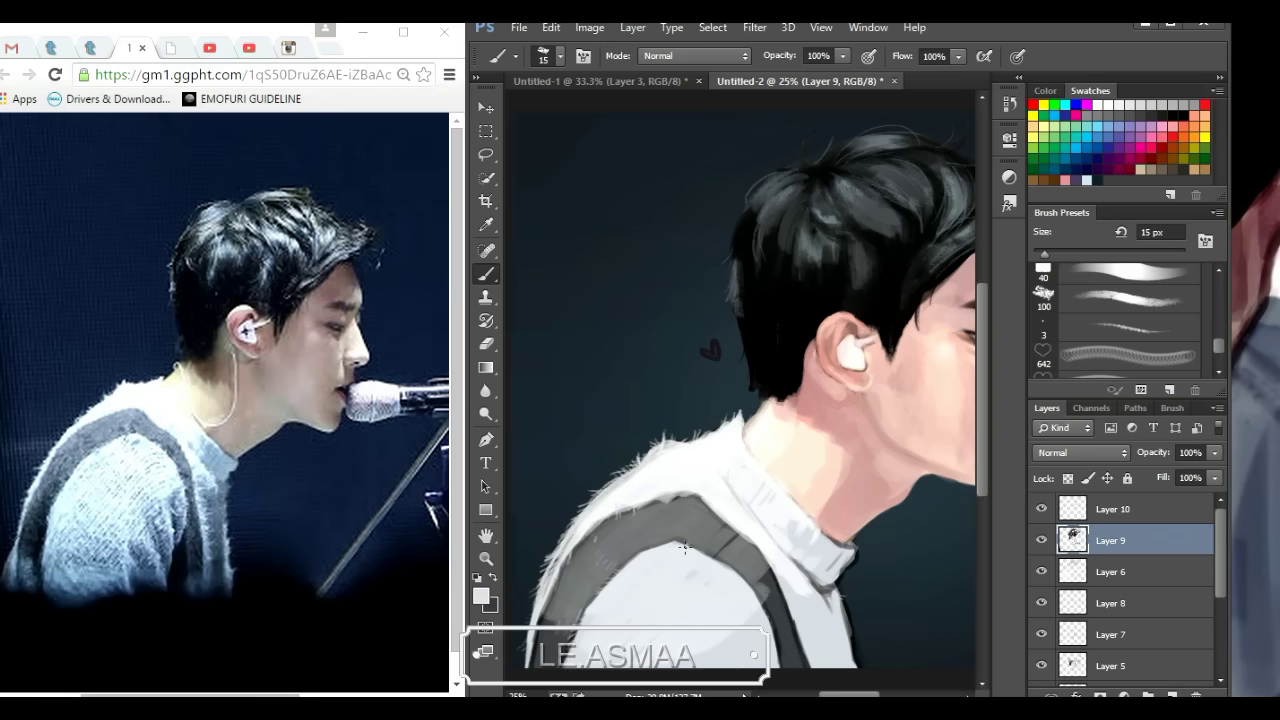
{"action": "left_click", "coordinate": [799, 625], "text": "alt"}
{"action": "left_click_drag", "start_coordinate": [1045, 254], "coordinate": [1083, 254]}
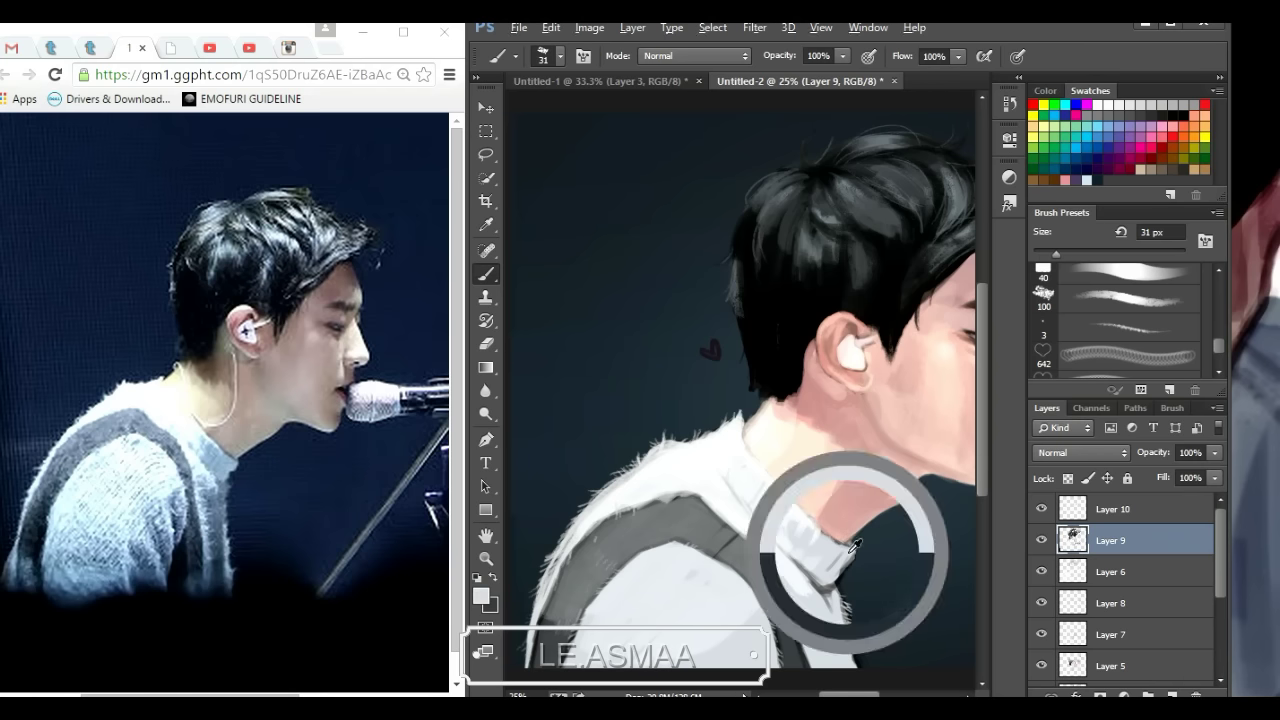
{"action": "left_click", "coordinate": [823, 598], "text": "alt"}
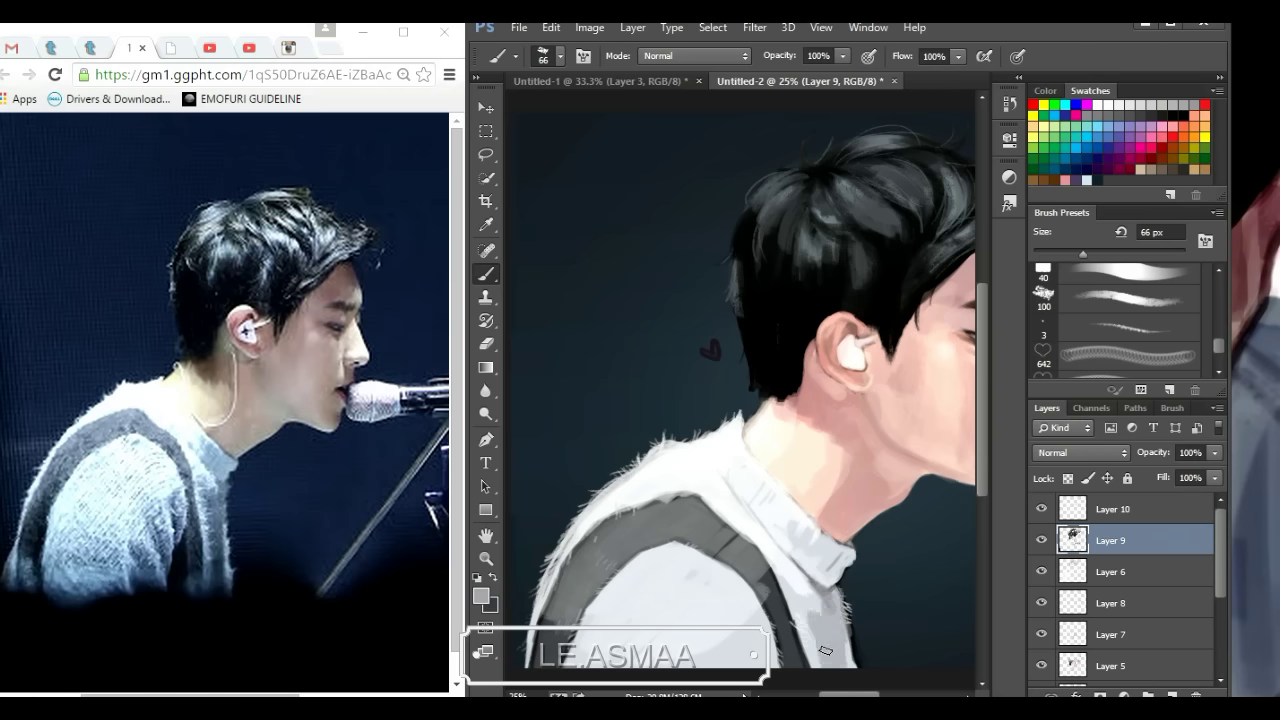
{"action": "left_click", "coordinate": [800, 595], "text": "alt"}
{"action": "left_click", "coordinate": [858, 612], "text": "alt"}
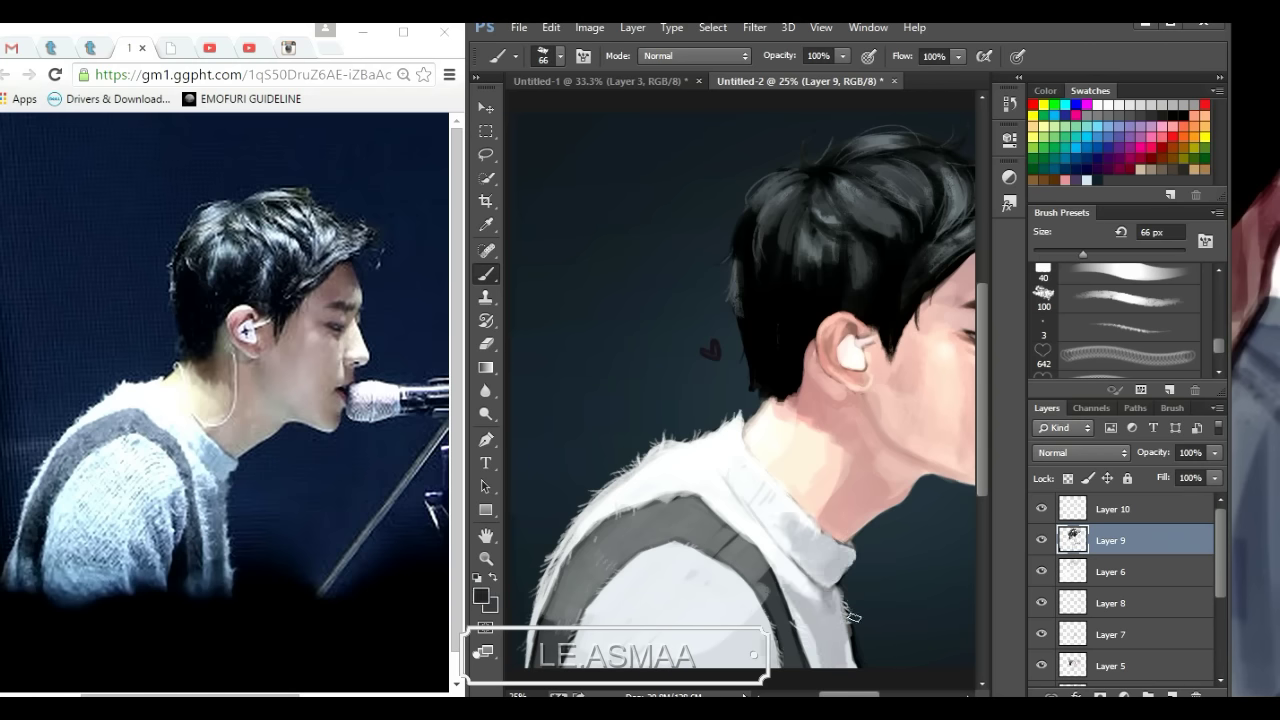
{"action": "left_click_drag", "start_coordinate": [848, 592], "coordinate": [852, 640]}
{"action": "left_click_drag", "start_coordinate": [840, 590], "coordinate": [866, 667]}
{"action": "left_click", "coordinate": [862, 655], "text": "alt"}
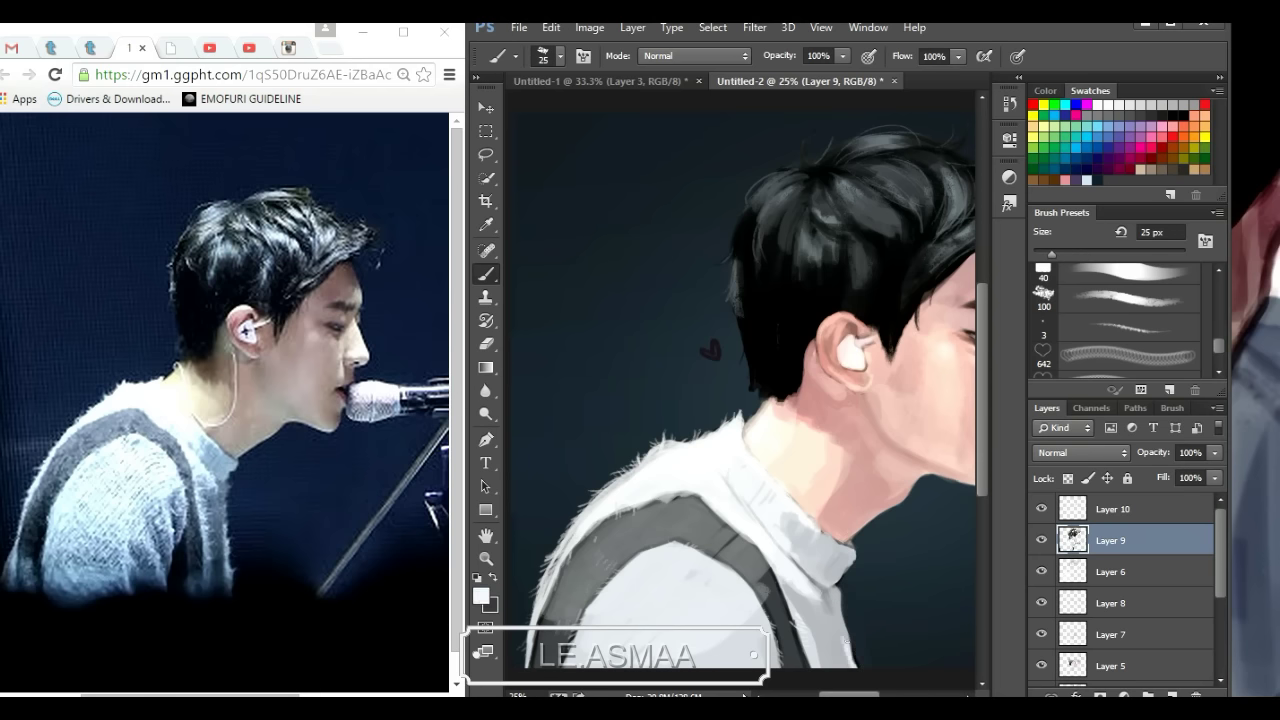
Step: Sample background, shirt, skin and microphone colours for face touch-ups with a 10 px brush
{"action": "key", "text": "ctrl+minus"}
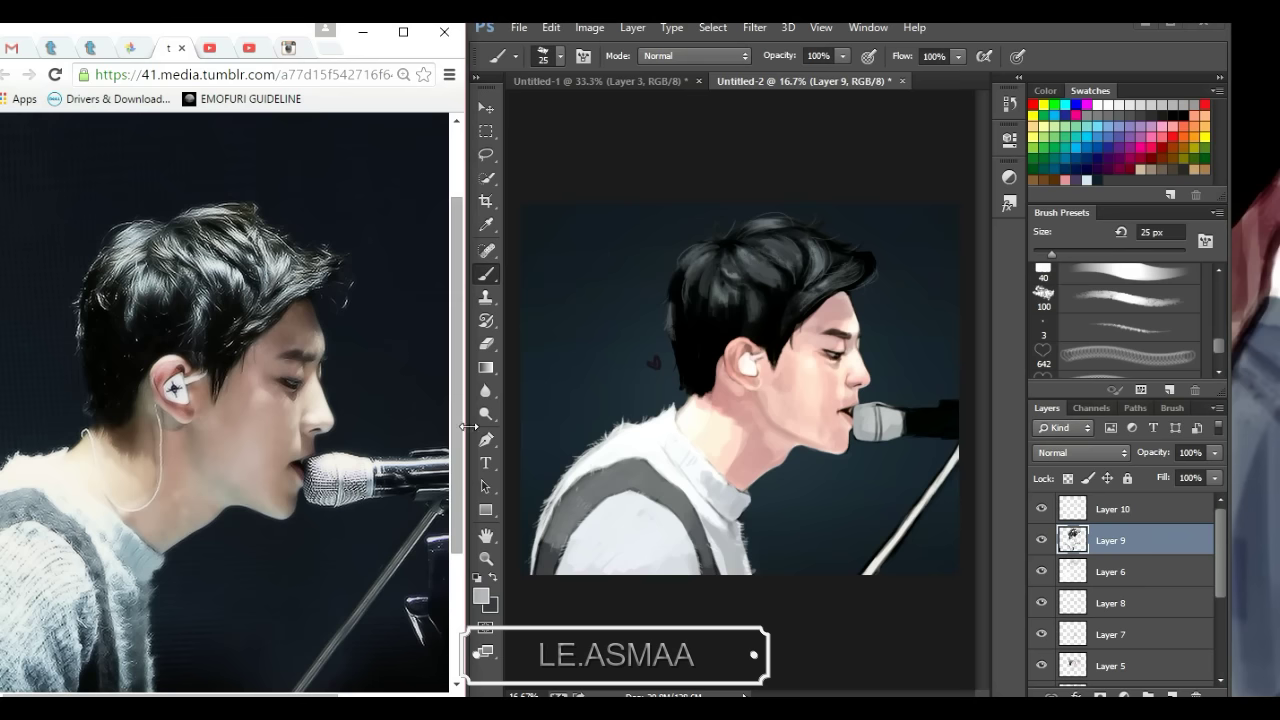
{"action": "key", "text": "ctrl+plus"}
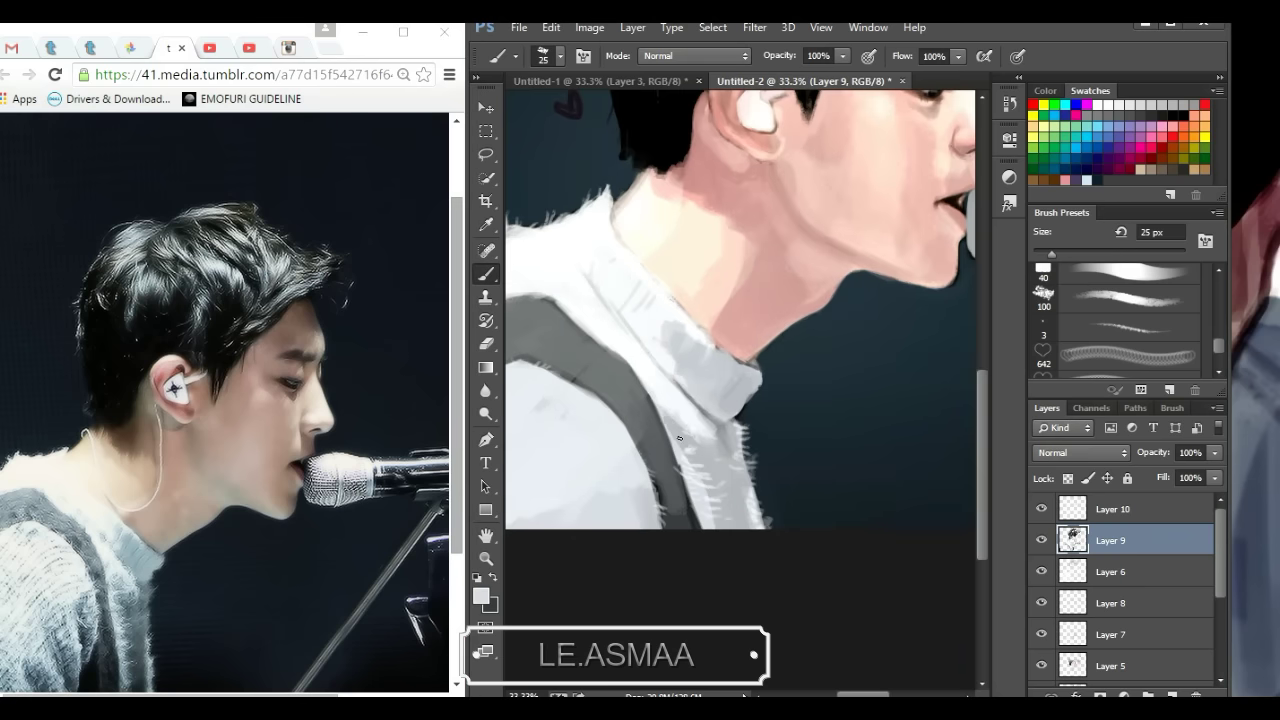
{"action": "left_click", "coordinate": [760, 382], "text": "alt"}
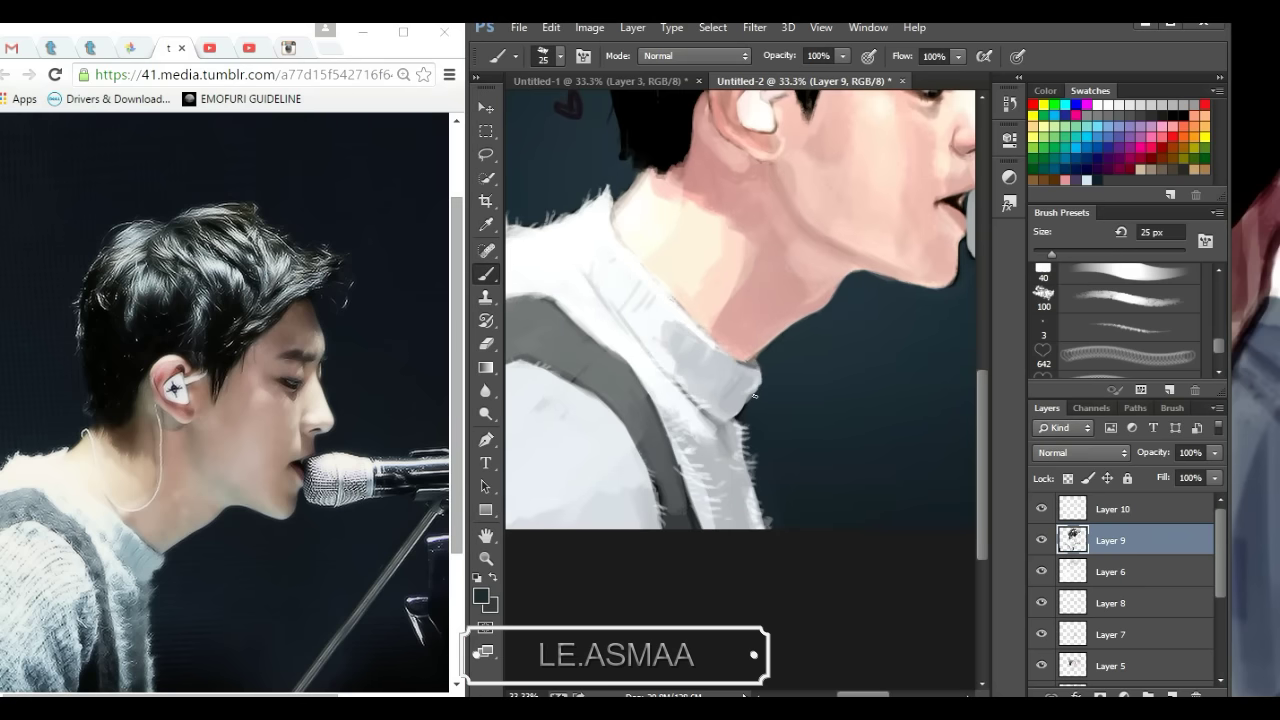
{"action": "key", "text": "ctrl+minus"}
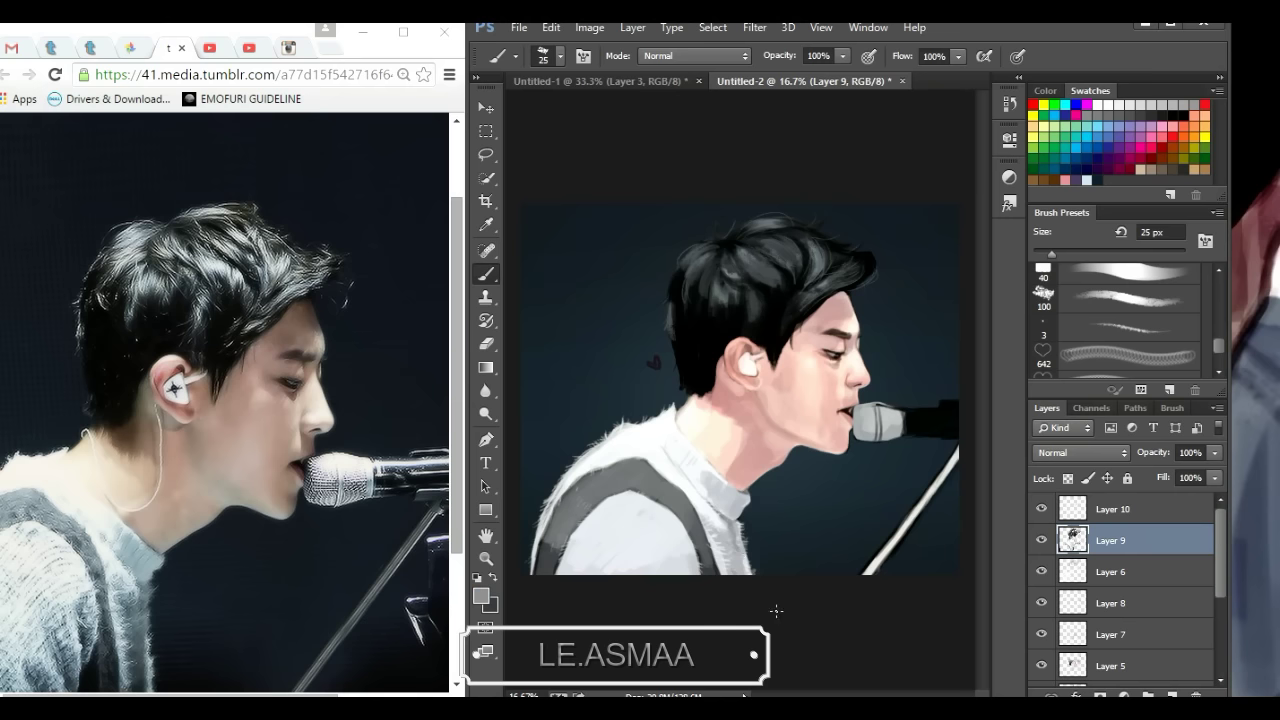
{"action": "left_click", "coordinate": [738, 508], "text": "alt"}
{"action": "key", "text": "ctrl+plus"}
{"action": "left_click", "coordinate": [900, 315], "text": "alt"}
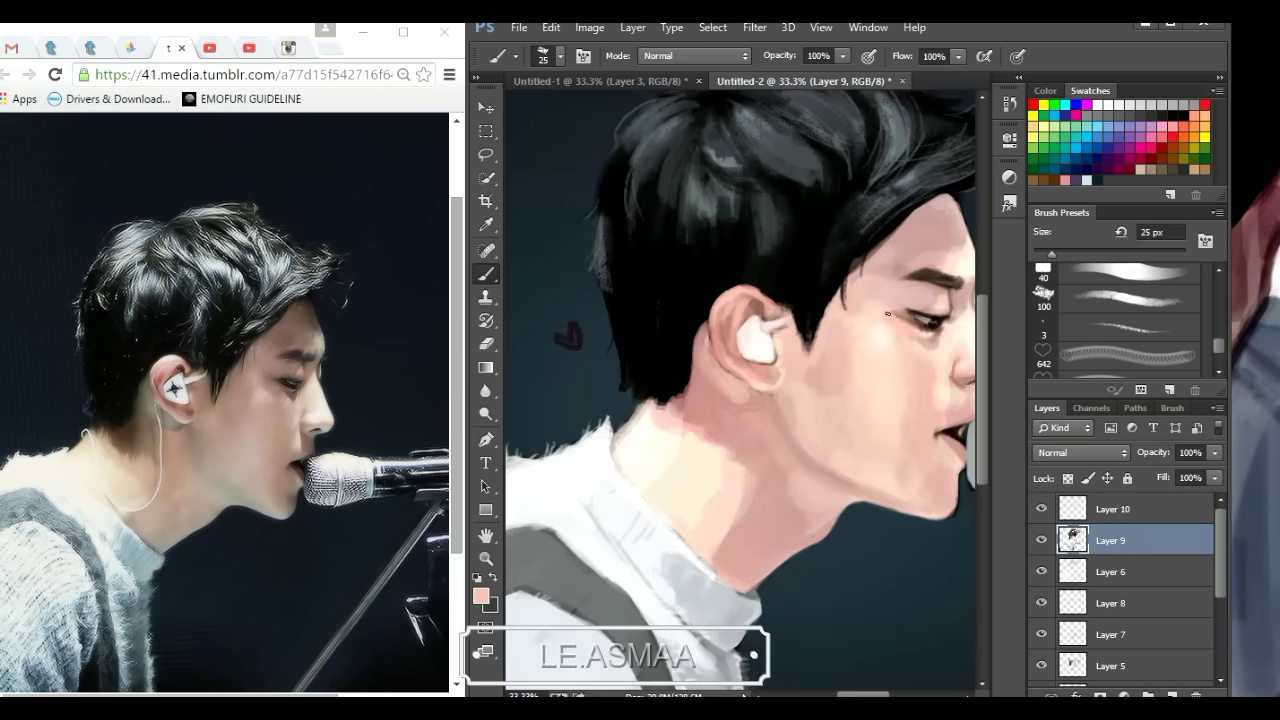
{"action": "left_click_drag", "start_coordinate": [1050, 254], "coordinate": [1040, 254]}
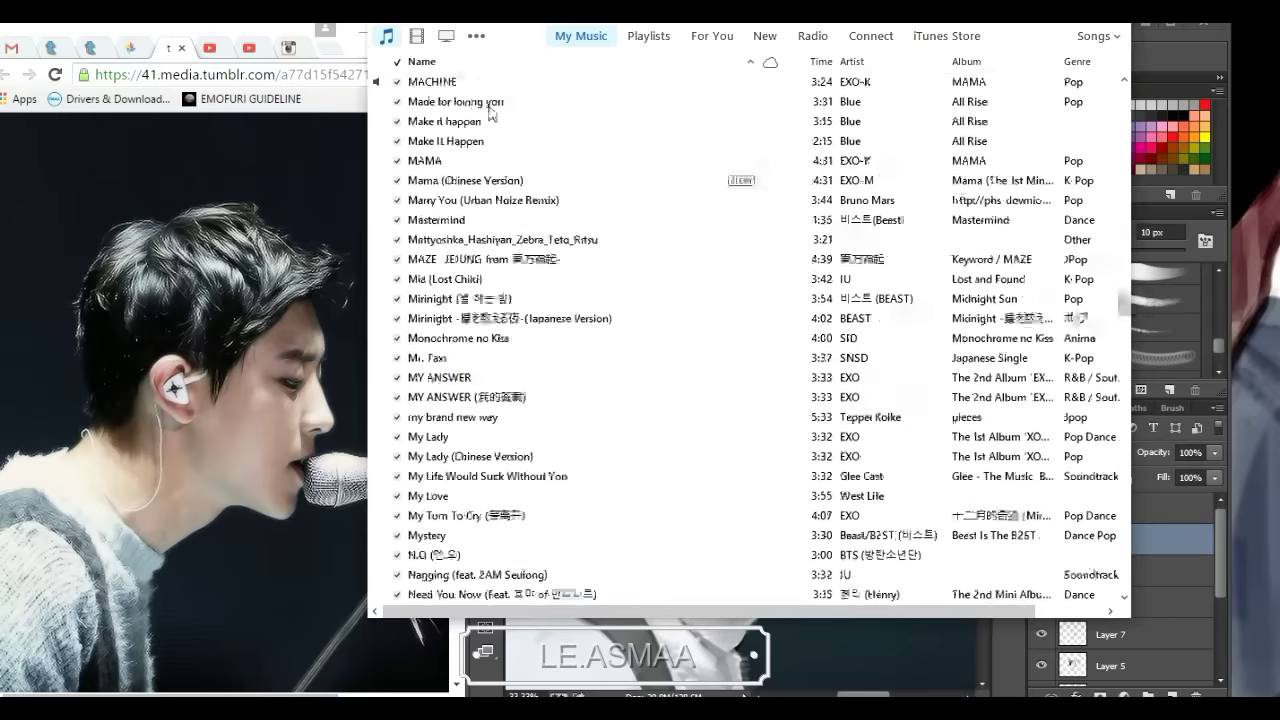
{"action": "key", "text": "ctrl+minus"}
{"action": "key", "text": "ctrl+minus"}
{"action": "key", "text": "ctrl+plus"}
{"action": "key", "text": "ctrl+plus"}
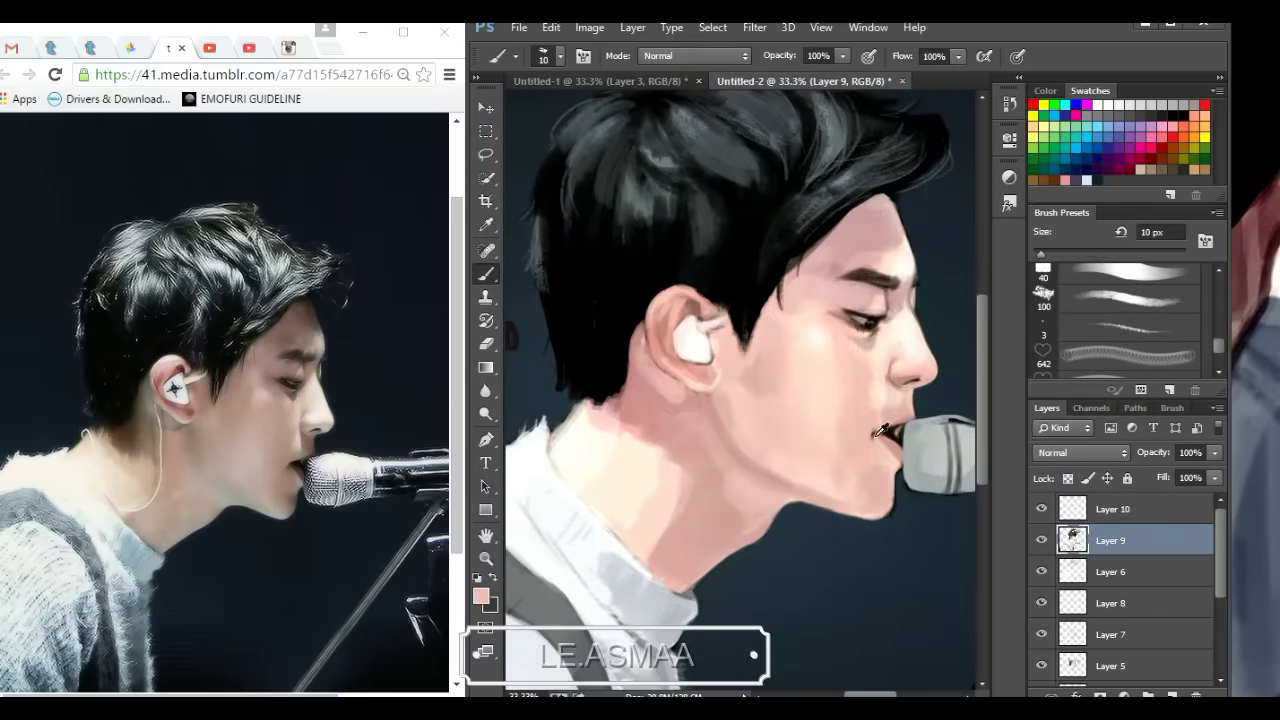
{"action": "left_click", "coordinate": [882, 430], "text": "alt"}
Step: Paint the microphone head lighter with a 50 px brush and extend it right
{"action": "mouse_move", "coordinate": [941, 418]}
{"action": "left_mouse_down"}
{"action": "mouse_move", "coordinate": [806, 418]}
{"action": "mouse_move", "coordinate": [862, 448]}
{"action": "left_mouse_up"}
{"action": "key", "text": "bracketright"}
{"action": "key", "text": "bracketright"}
{"action": "key", "text": "bracketright"}
{"action": "left_click_drag", "start_coordinate": [790, 488], "coordinate": [840, 492]}
{"action": "left_click_drag", "start_coordinate": [835, 422], "coordinate": [878, 478]}
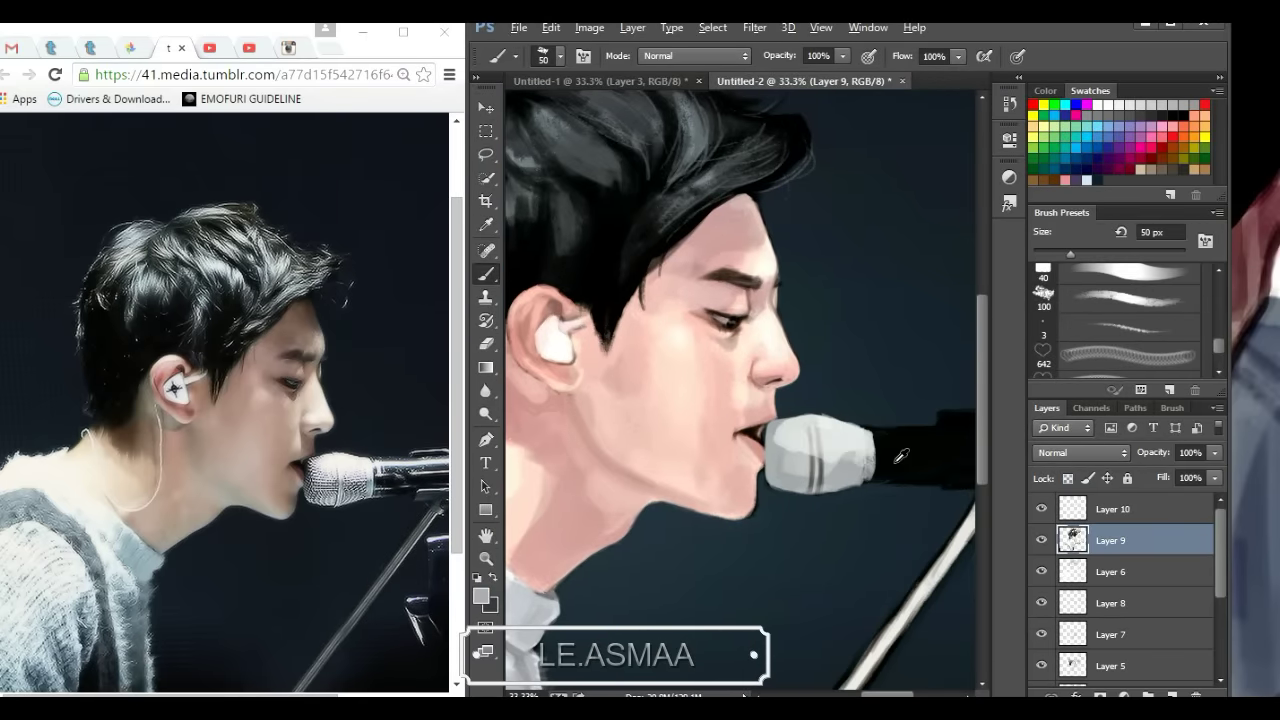
Step: Add a thin white highlight line along the dark microphone handle
{"action": "left_click", "coordinate": [900, 435], "text": "alt"}
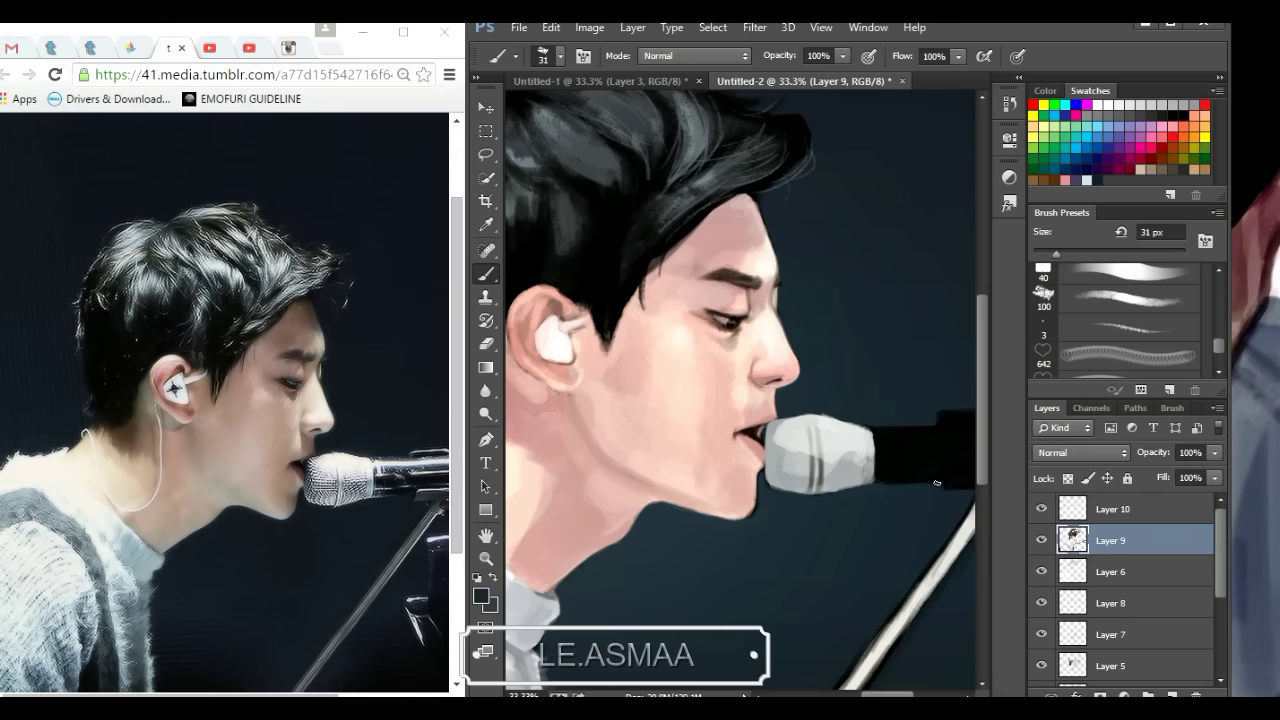
{"action": "left_click_drag", "start_coordinate": [1036, 601], "coordinate": [944, 541]}
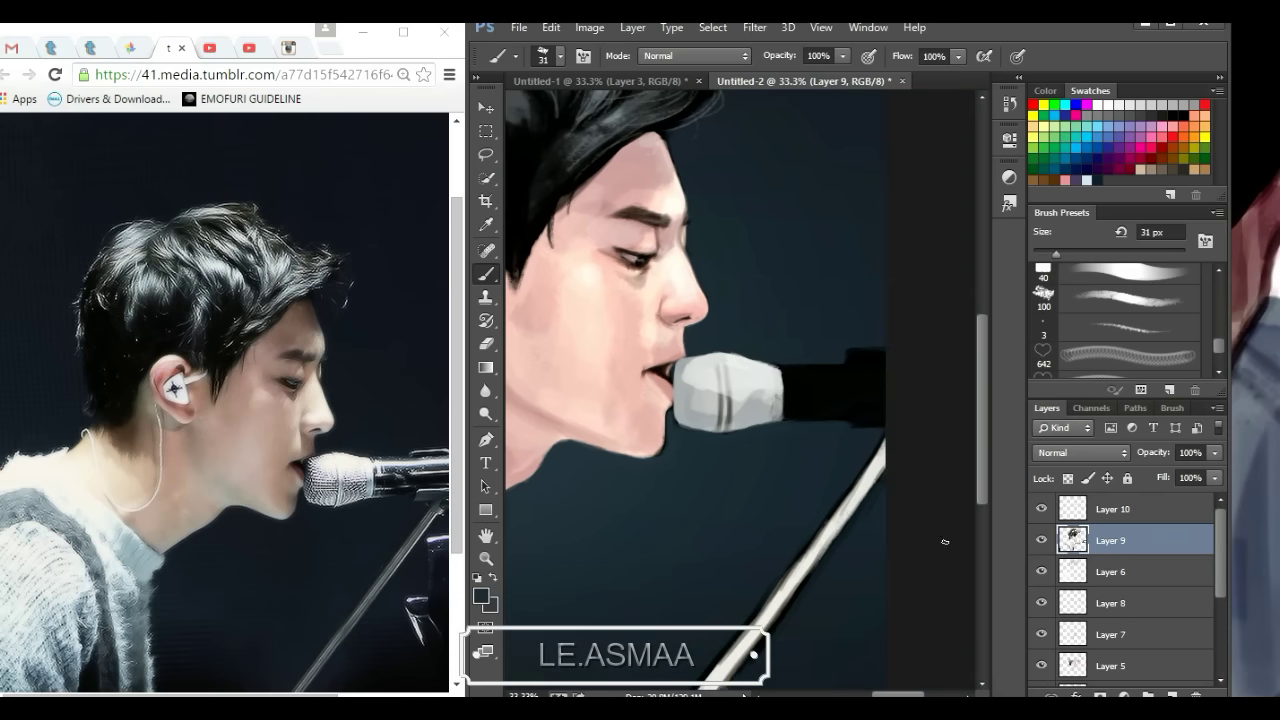
{"action": "key", "text": "x"}
{"action": "left_click_drag", "start_coordinate": [786, 376], "coordinate": [884, 376]}
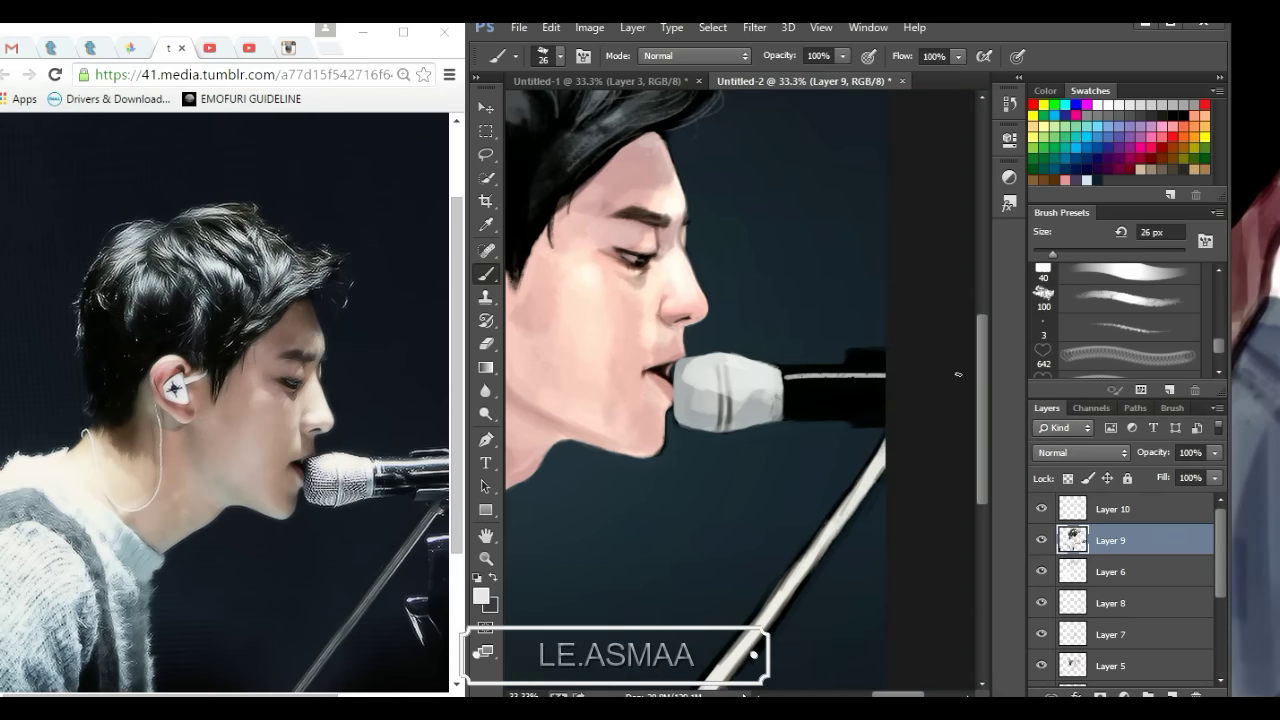
{"action": "mouse_move", "coordinate": [1077, 254]}
{"action": "left_mouse_down"}
{"action": "mouse_move", "coordinate": [1040, 256]}
{"action": "mouse_move", "coordinate": [1087, 251]}
{"action": "left_mouse_up"}
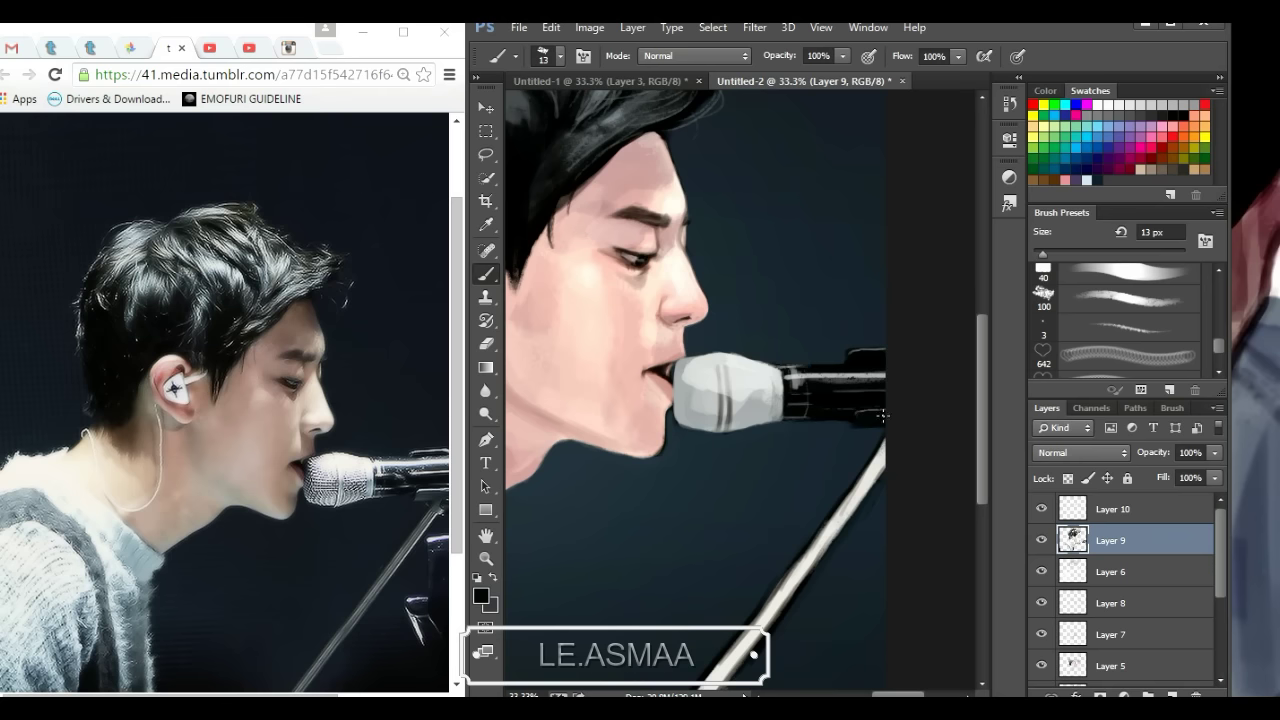
Step: Check the empty Layer 10, dismiss the colour picker, and return to Layer 9
{"action": "scroll", "coordinate": [1120, 580], "scroll_direction": "down", "scroll_amount": 3}
{"action": "scroll", "coordinate": [1120, 580], "scroll_direction": "up", "scroll_amount": 3}
{"action": "left_click", "coordinate": [1110, 509]}
{"action": "left_click", "coordinate": [1072, 509], "text": "ctrl"}
{"action": "left_click", "coordinate": [481, 596]}
{"action": "key", "text": "Return"}
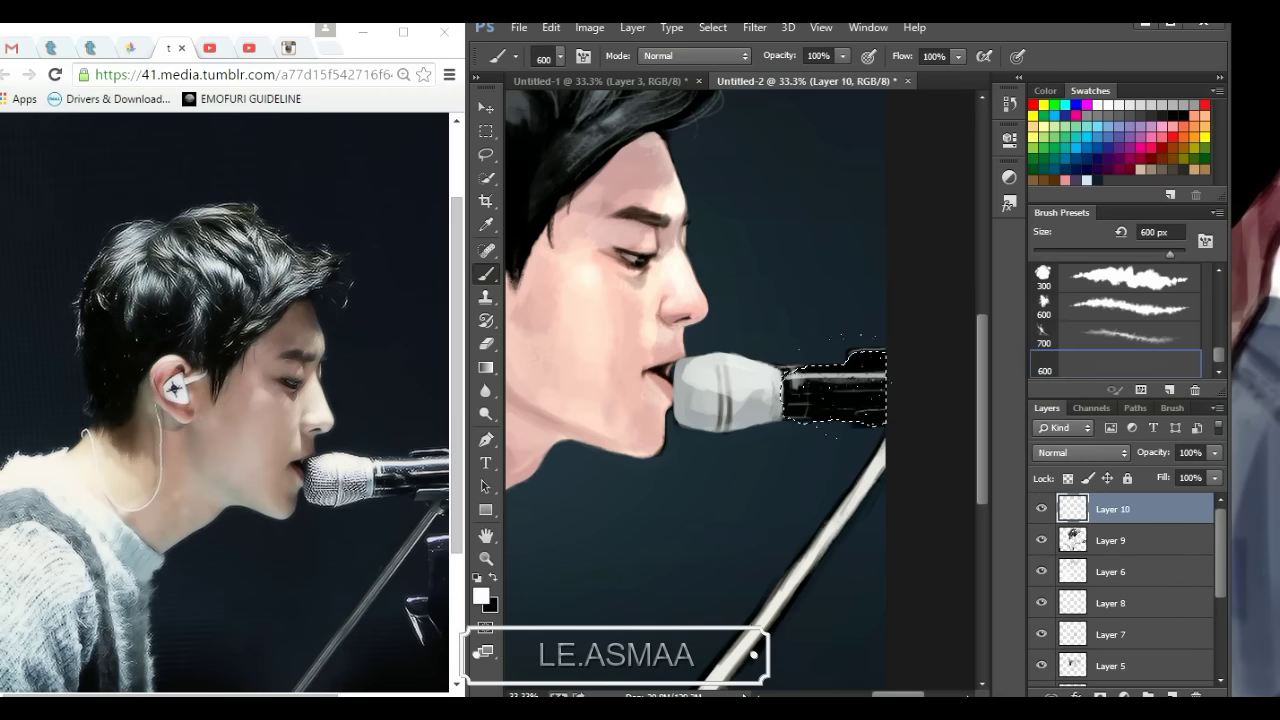
{"action": "left_click", "coordinate": [486, 154]}
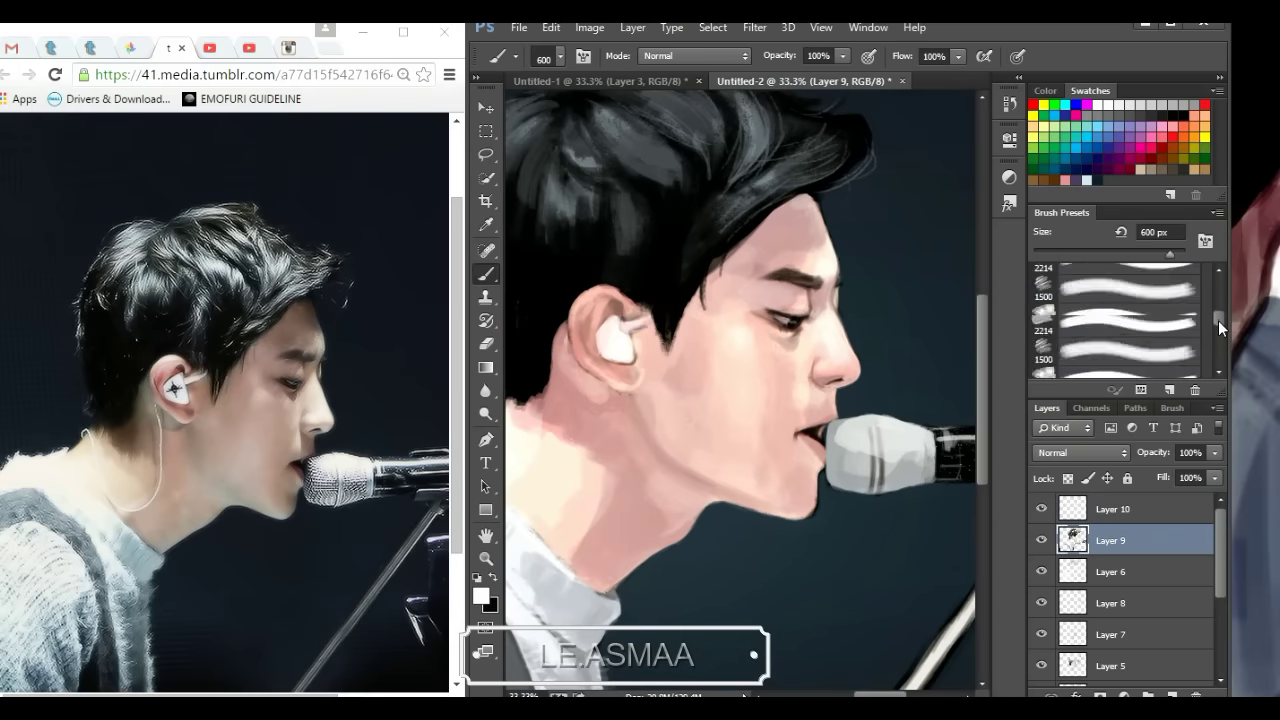
Step: Sample skin tones and a microphone-head colour with the brush at 25% zoom
{"action": "key", "text": "x"}
{"action": "key", "text": "b"}
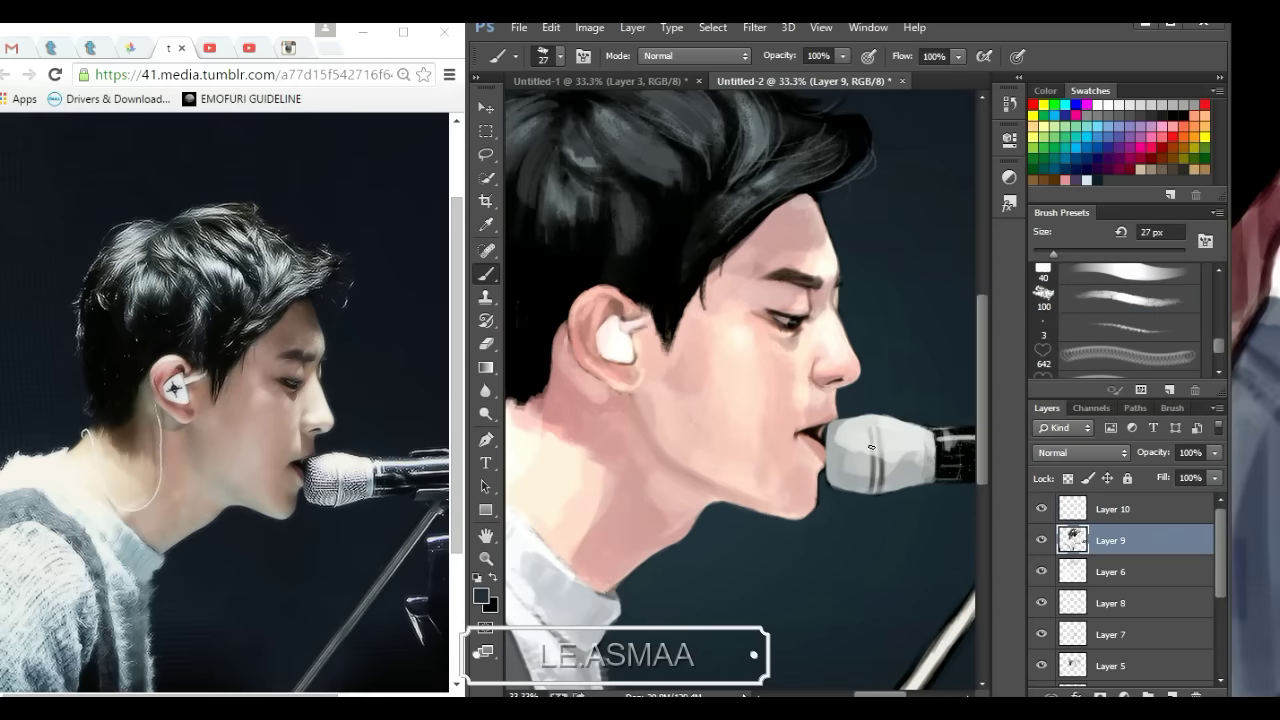
{"action": "key", "text": "ctrl+minus"}
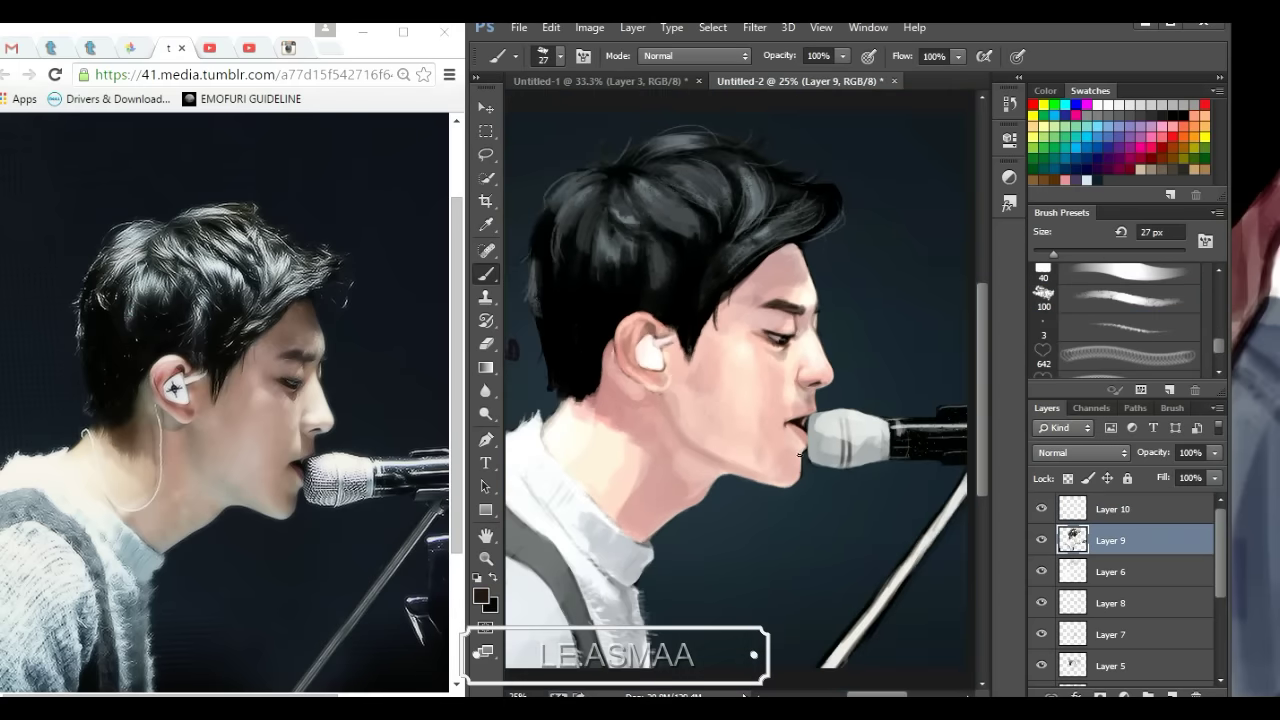
{"action": "left_click", "coordinate": [774, 476], "text": "alt"}
{"action": "left_click", "coordinate": [809, 445], "text": "alt"}
{"action": "key", "text": "ctrl+minus"}
{"action": "key", "text": "ctrl+plus"}
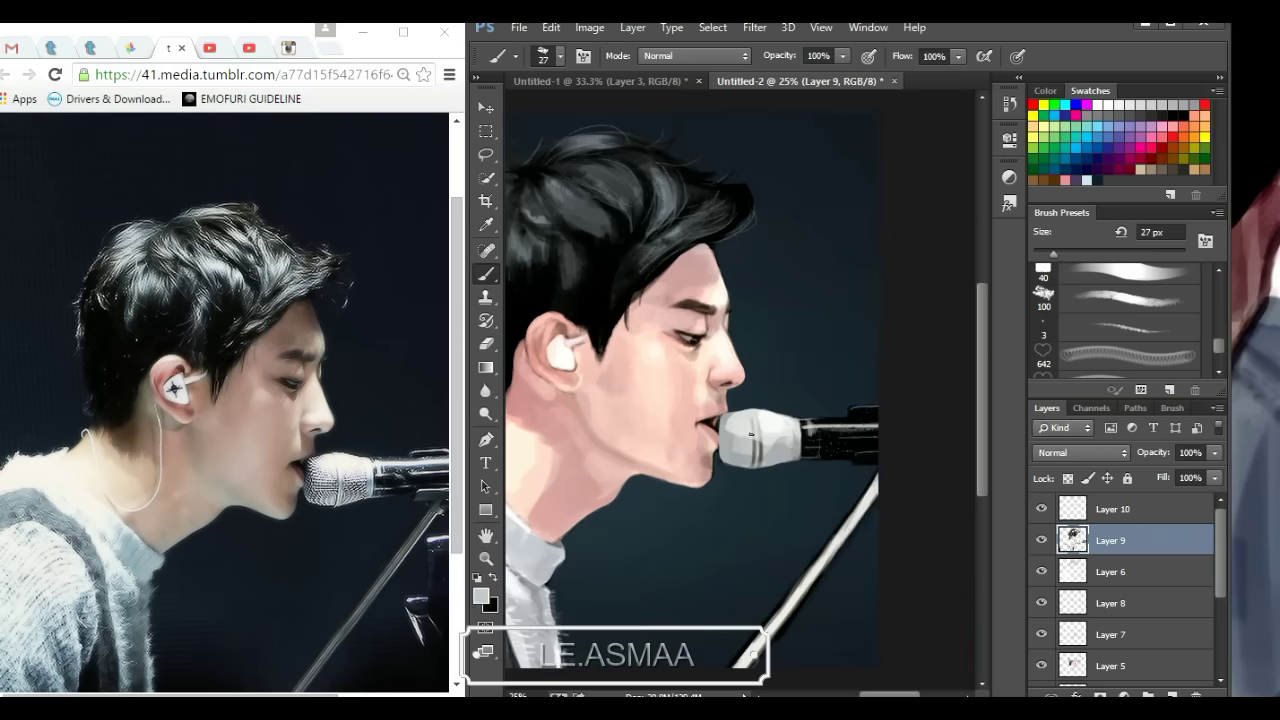
{"action": "left_click", "coordinate": [754, 445], "text": "alt"}
Step: Repaint the microphone stand on Layer 2: darken it, then add 15 px light strokes
{"action": "scroll", "coordinate": [1120, 580], "scroll_direction": "down", "scroll_amount": 2}
{"action": "left_click", "coordinate": [1110, 656]}
{"action": "mouse_move", "coordinate": [876, 476]}
{"action": "left_mouse_down"}
{"action": "mouse_move", "coordinate": [738, 665]}
{"action": "mouse_move", "coordinate": [770, 636]}
{"action": "left_mouse_up"}
{"action": "key", "text": "bracketleft"}
{"action": "key", "text": "bracketleft"}
{"action": "key", "text": "bracketleft"}
{"action": "left_click", "coordinate": [866, 490], "text": "alt"}
{"action": "left_click_drag", "start_coordinate": [876, 482], "coordinate": [770, 630]}
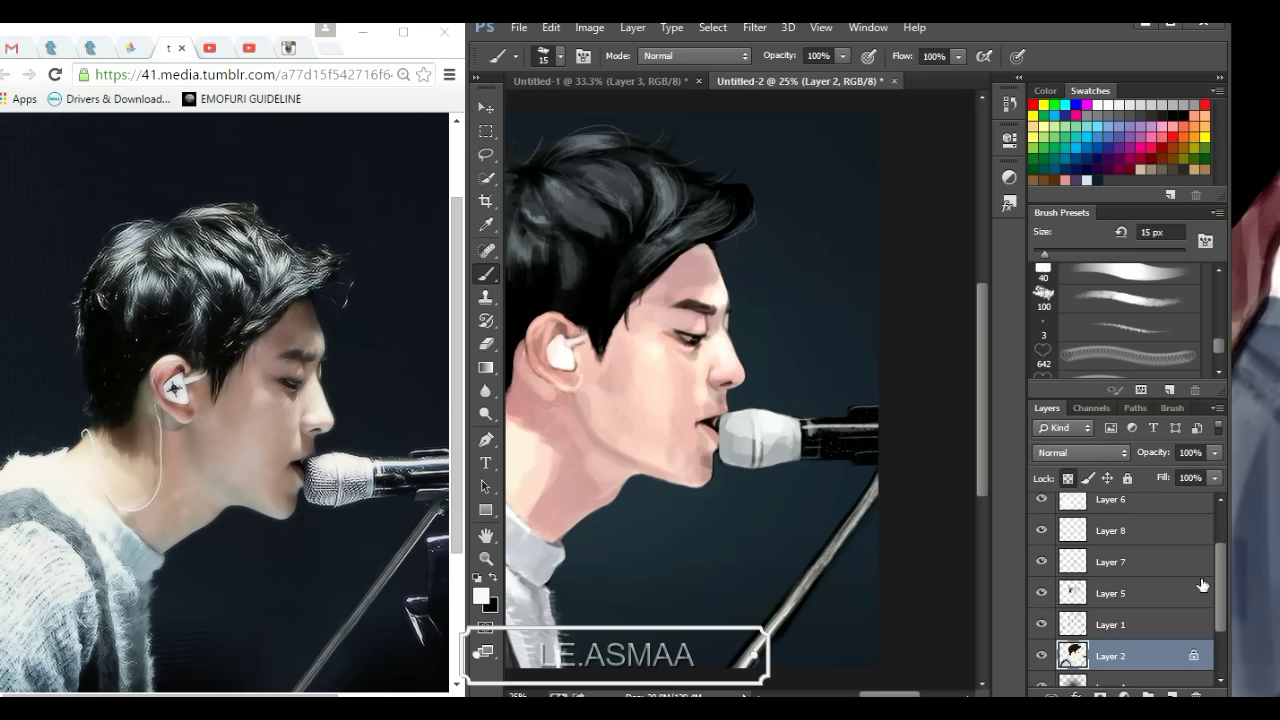
Step: Return to Layer 9 and sample dark and light grey microphone colours
{"action": "scroll", "coordinate": [1120, 580], "scroll_direction": "up", "scroll_amount": 2}
{"action": "left_click", "coordinate": [1110, 540]}
{"action": "left_click", "coordinate": [870, 520], "text": "alt"}
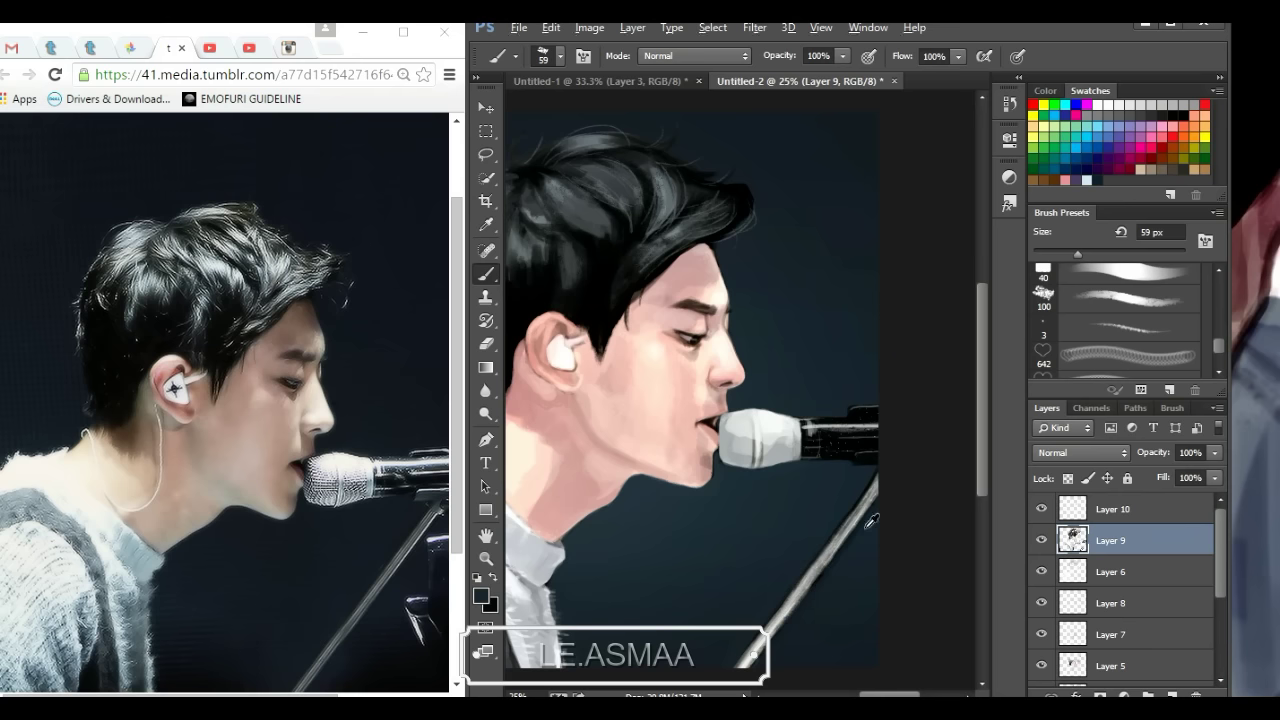
{"action": "left_click", "coordinate": [832, 571], "text": "alt"}
Step: Sample the dark blue background, microphone grey and earpiece white
{"action": "scroll", "coordinate": [810, 530], "scroll_direction": "down", "scroll_amount": 1}
{"action": "scroll", "coordinate": [778, 460], "scroll_direction": "up", "scroll_amount": 2}
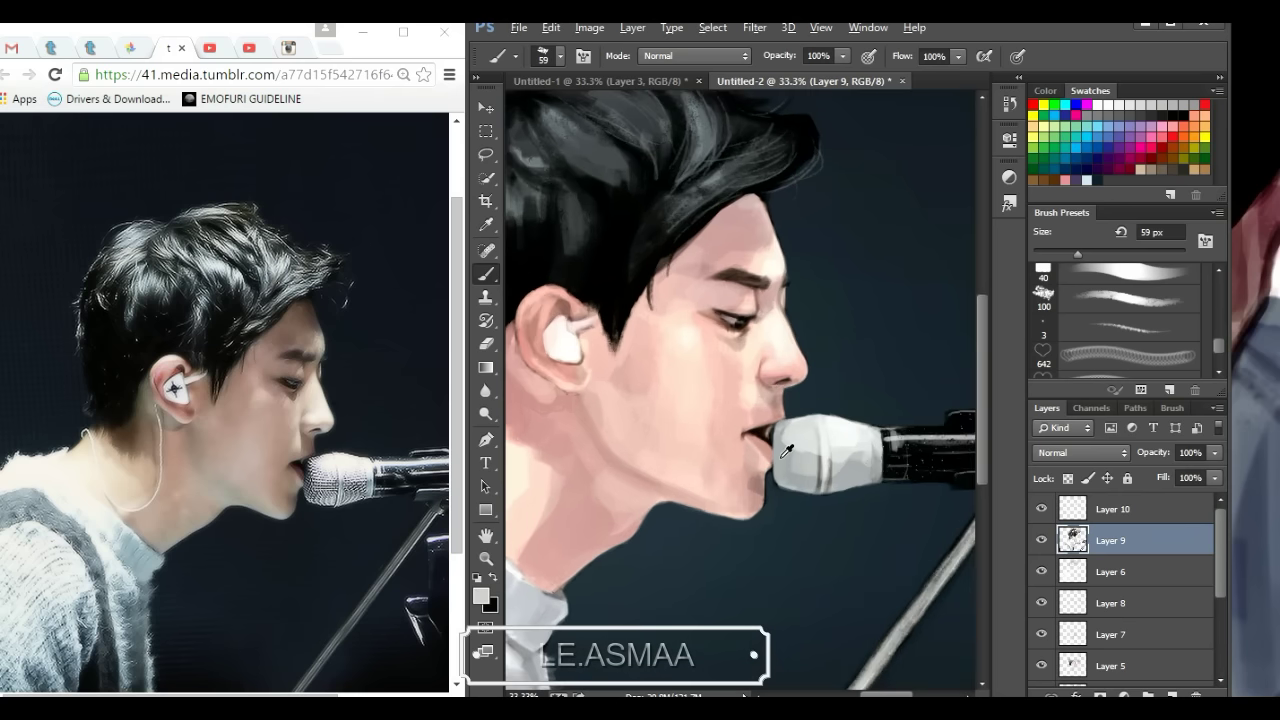
{"action": "scroll", "coordinate": [820, 591], "scroll_direction": "down", "scroll_amount": 2}
{"action": "left_click", "coordinate": [812, 449], "text": "alt"}
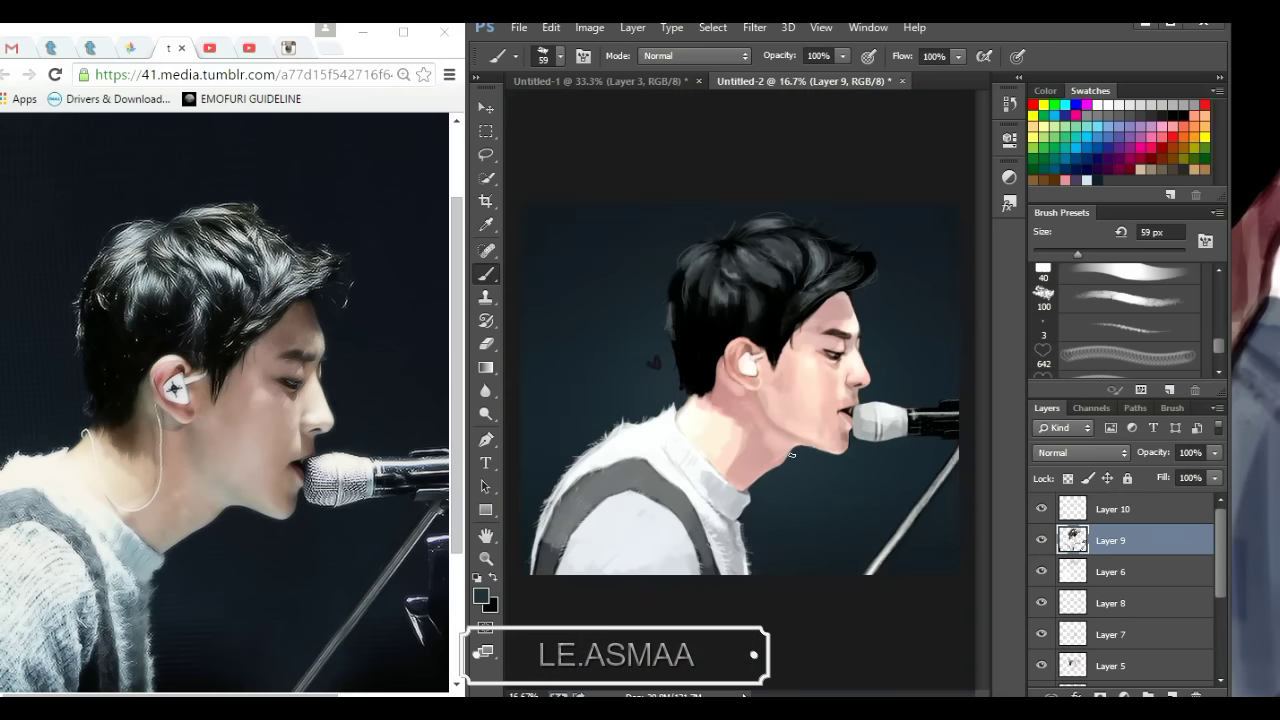
{"action": "left_click", "coordinate": [1128, 104]}
{"action": "left_click", "coordinate": [862, 410], "text": "alt"}
{"action": "left_click", "coordinate": [757, 360], "text": "alt"}
Step: Draw the dark earphone wire from the ear down the neck with a 15 px brush
{"action": "scroll", "coordinate": [751, 381], "scroll_direction": "up", "scroll_amount": 2}
{"action": "left_click", "coordinate": [795, 299], "text": "alt"}
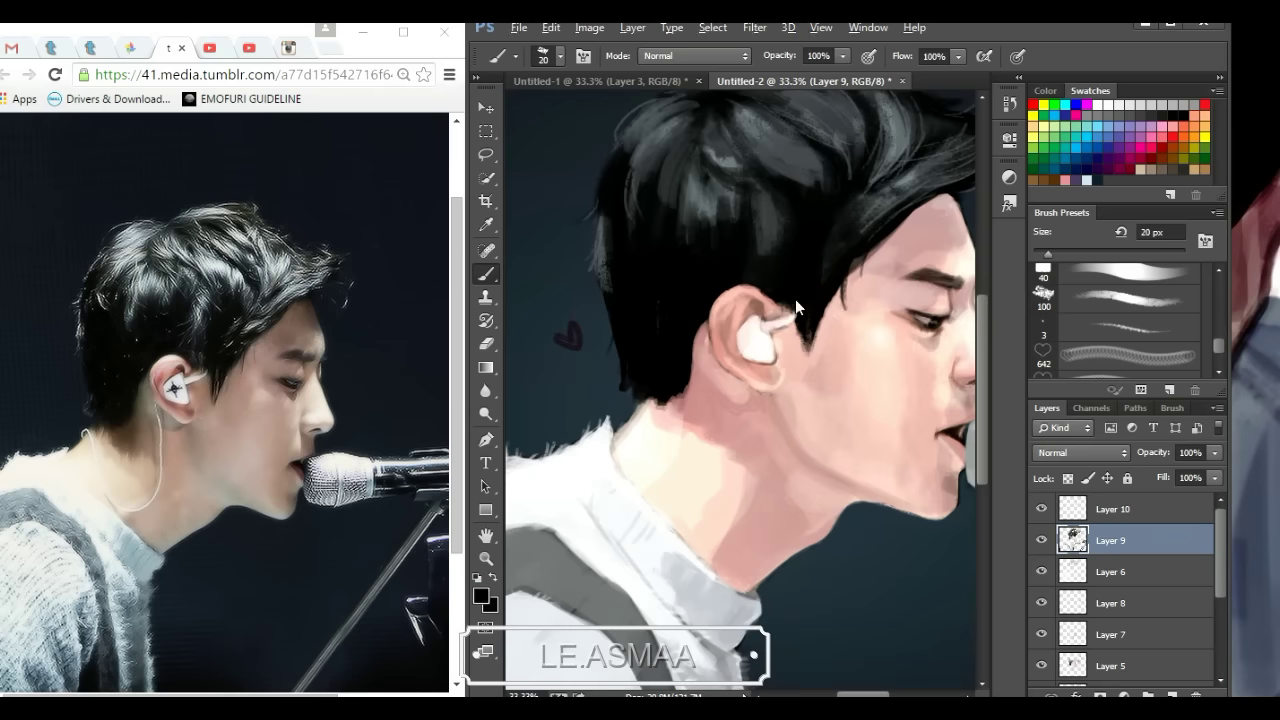
{"action": "left_click_drag", "start_coordinate": [730, 412], "coordinate": [706, 536]}
{"action": "key", "text": "ctrl+z"}
{"action": "key", "text": "alt+bracketright"}
{"action": "key", "text": "bracketleft"}
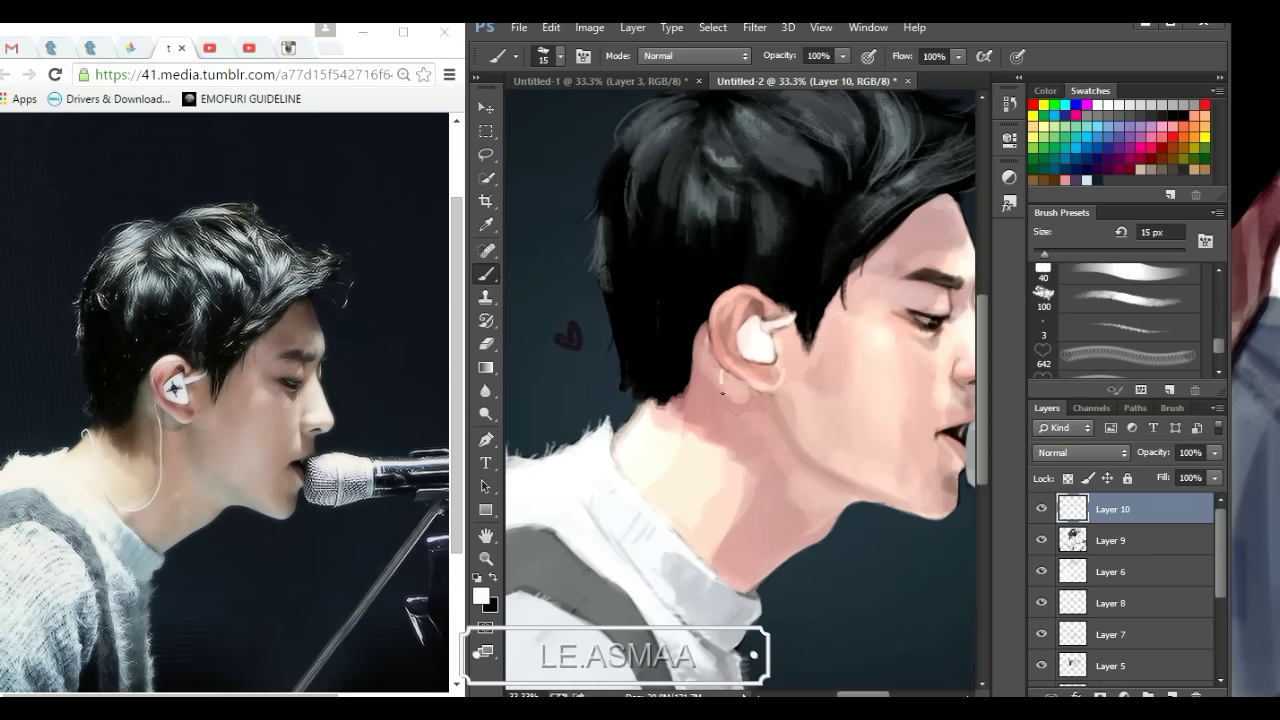
{"action": "left_click_drag", "start_coordinate": [722, 384], "coordinate": [726, 530]}
Step: Paint ribbed texture onto the grey shirt and enlarge the brush to 70 px
{"action": "scroll", "coordinate": [699, 554], "scroll_direction": "down", "scroll_amount": 2}
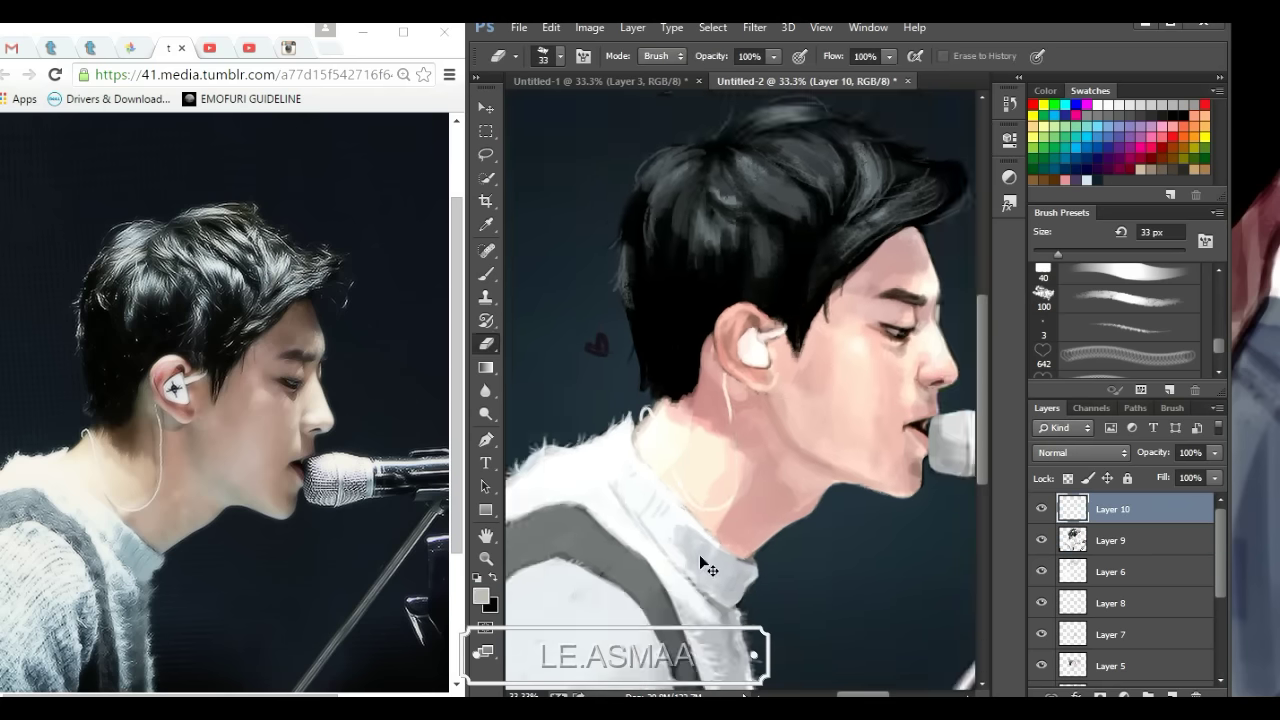
{"action": "left_click_drag", "start_coordinate": [645, 530], "coordinate": [640, 572]}
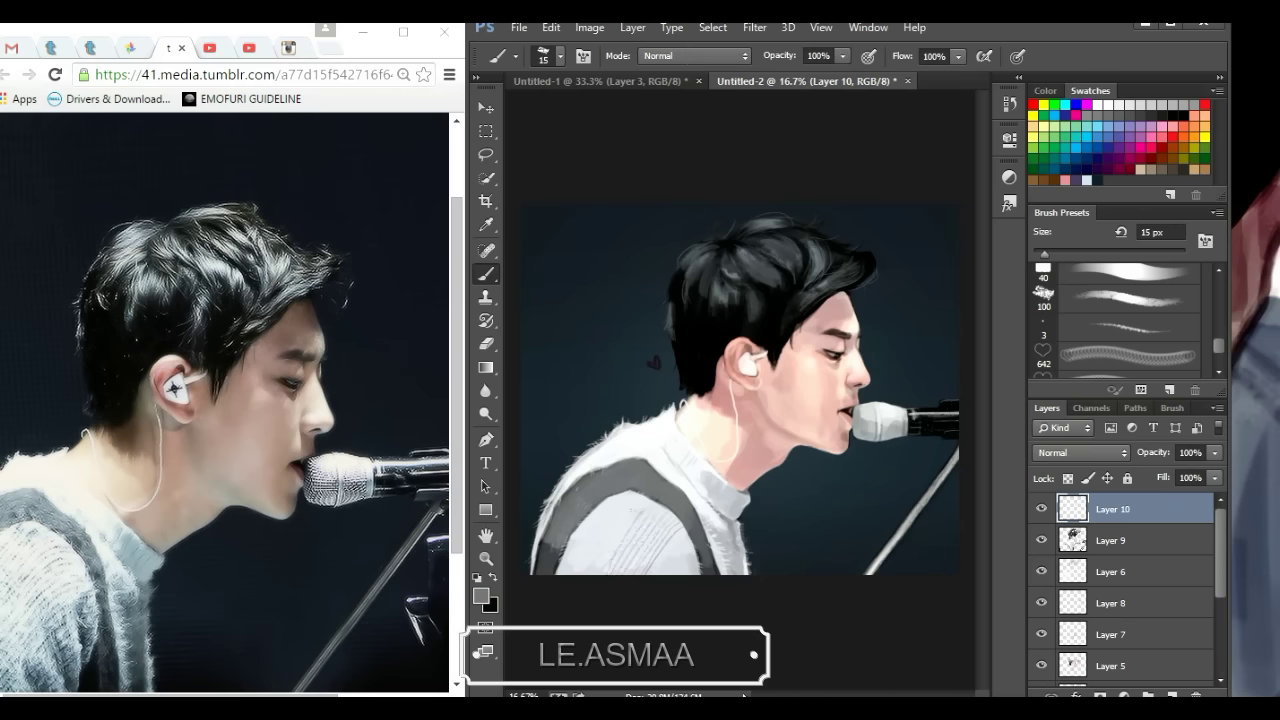
{"action": "left_click_drag", "start_coordinate": [600, 525], "coordinate": [595, 572]}
{"action": "key", "text": "bracketright"}
{"action": "key", "text": "bracketright"}
{"action": "key", "text": "bracketright"}
{"action": "key", "text": "alt+bracketleft"}
{"action": "key", "text": "alt+bracketright"}
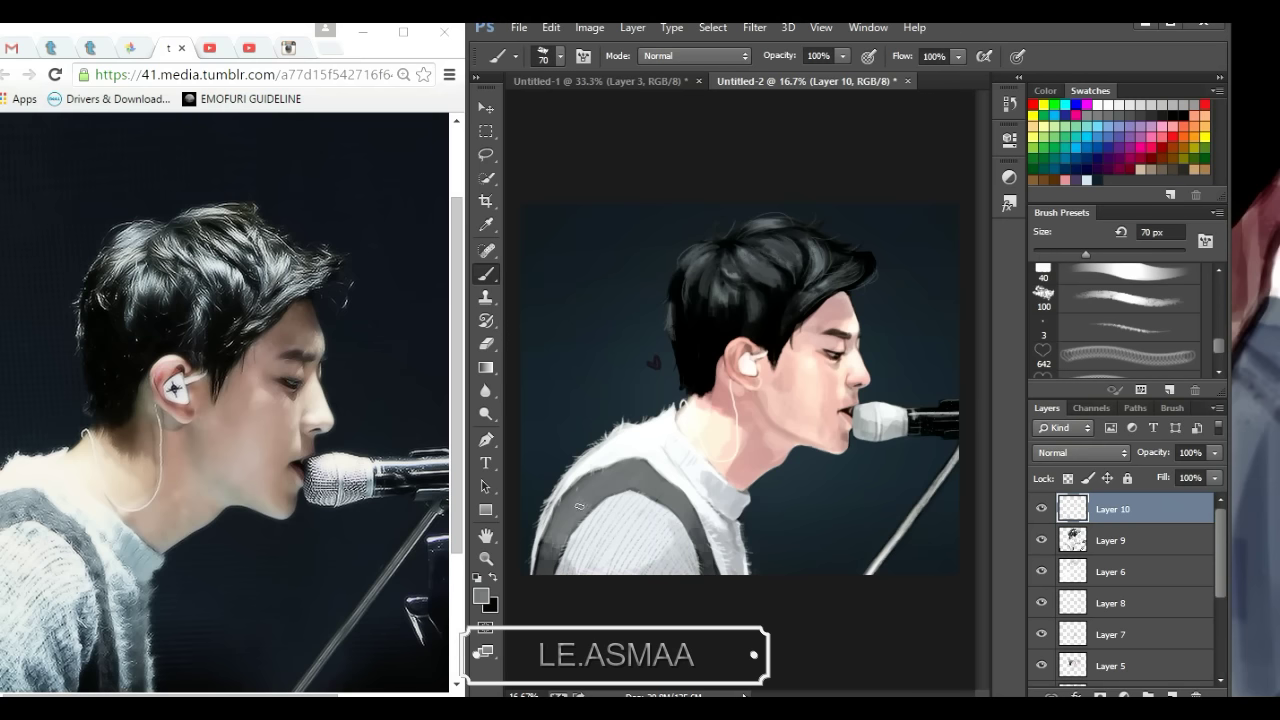
Step: Add a new empty layer and choose a grey painting colour
{"action": "left_click", "coordinate": [552, 544], "text": "alt"}
{"action": "left_click", "coordinate": [481, 596]}
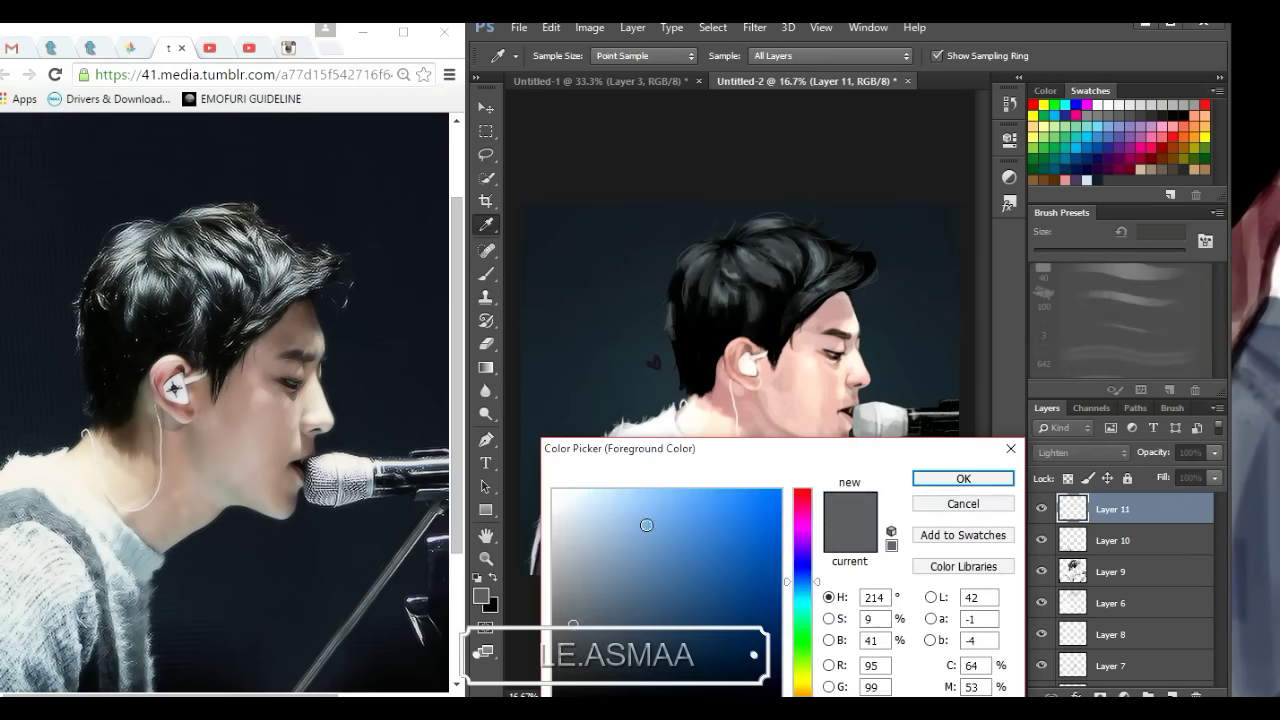
{"action": "key", "text": "Return"}
{"action": "key", "text": "b"}
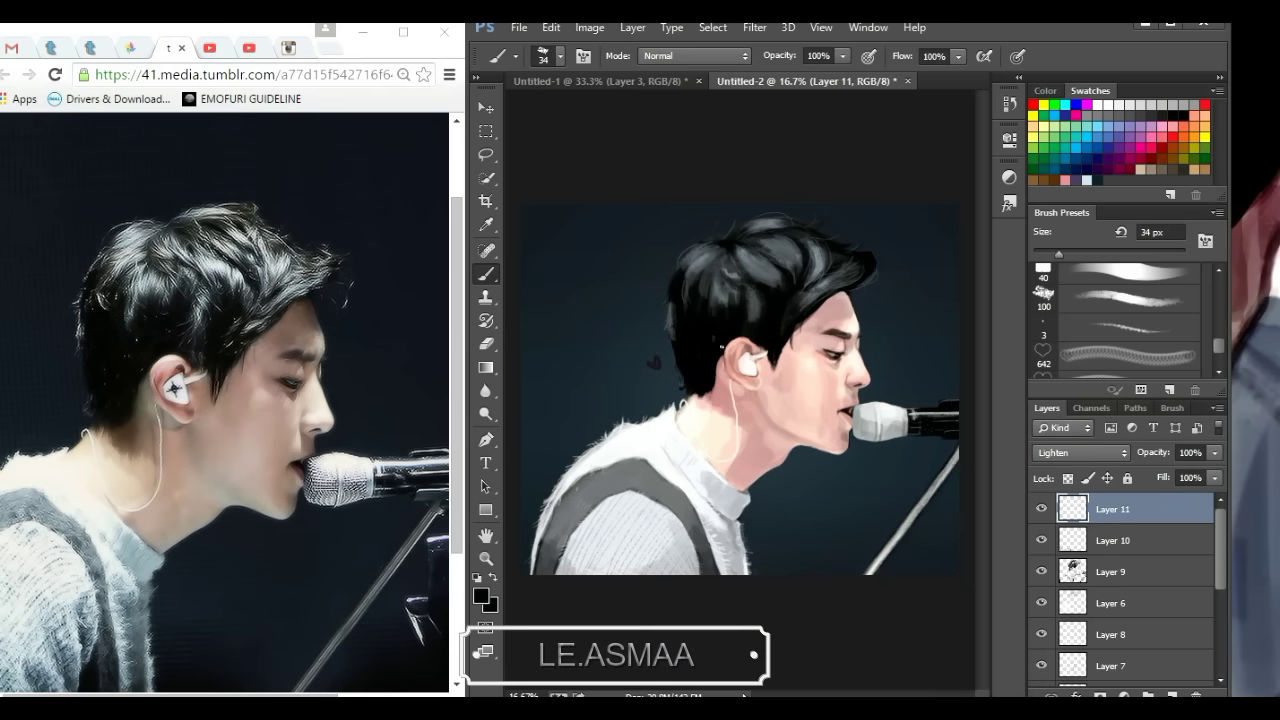
Step: Cycle through Layers 10 and 11, shrink the brush to 9 px, and select Layer 9
{"action": "key", "text": "alt+bracketleft"}
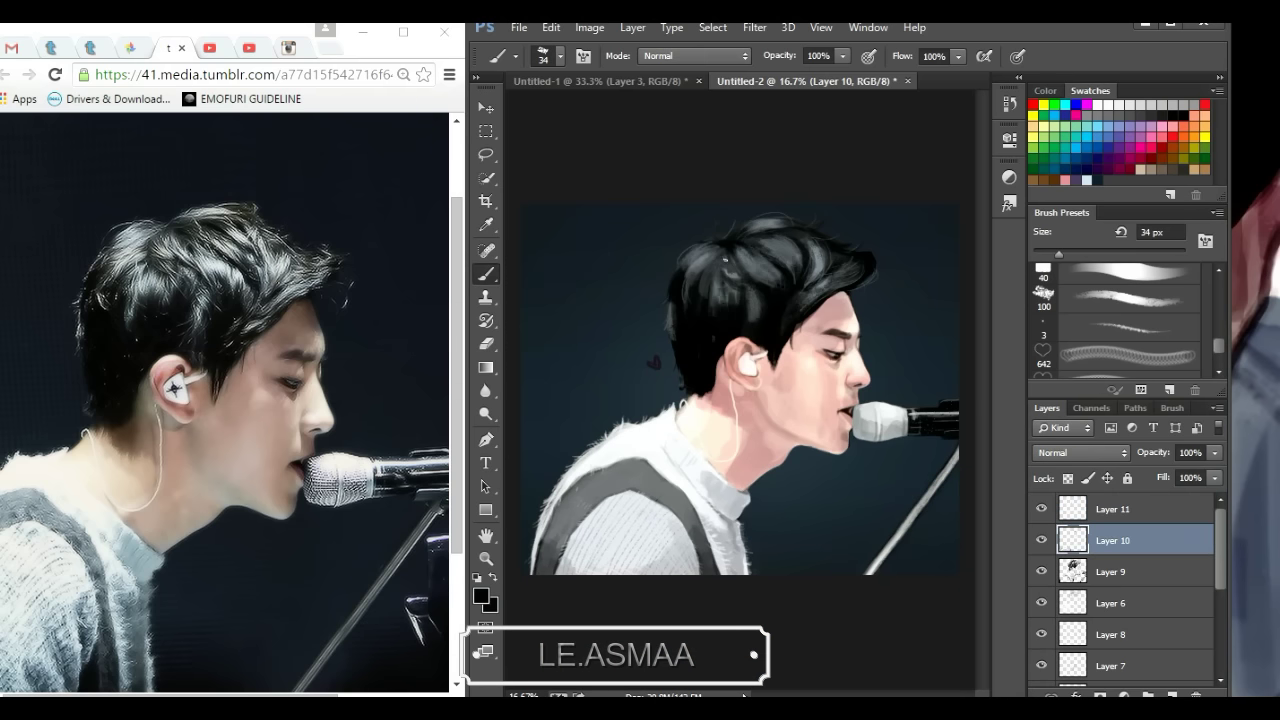
{"action": "key", "text": "alt+bracketright"}
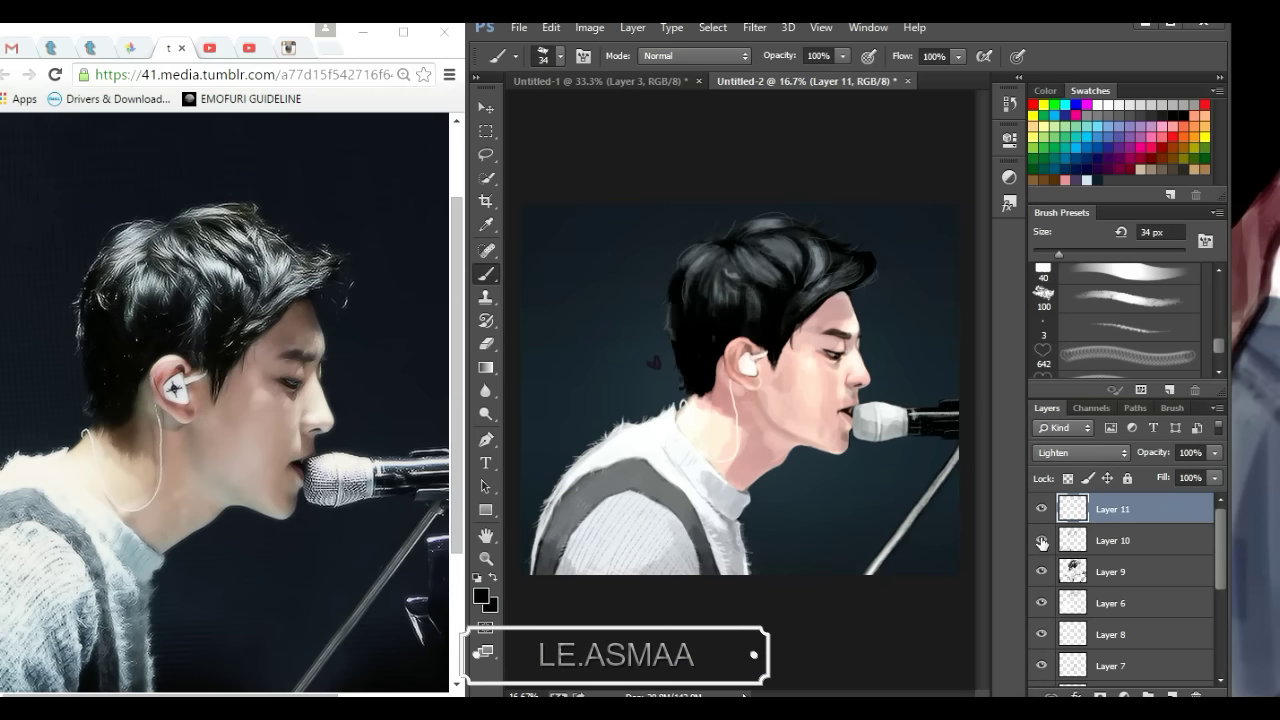
{"action": "key", "text": "x"}
{"action": "key", "text": "bracketleft"}
{"action": "key", "text": "bracketleft"}
{"action": "key", "text": "bracketleft"}
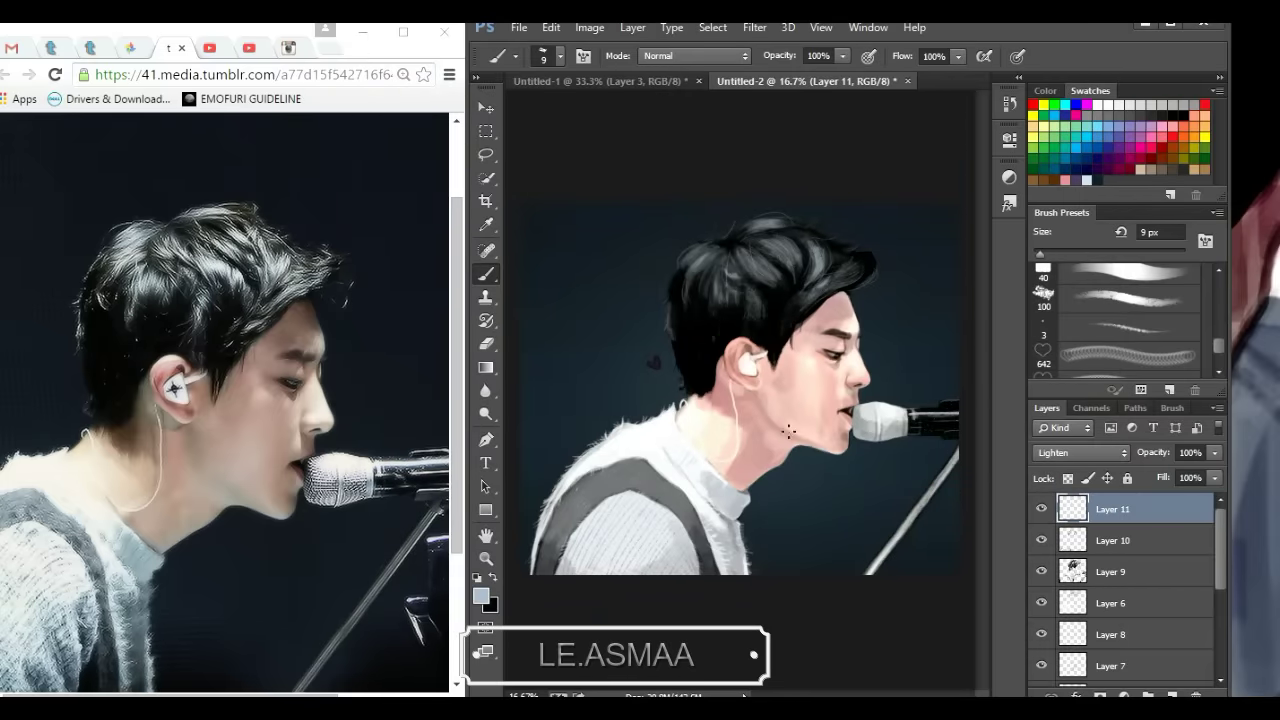
{"action": "left_click", "coordinate": [1110, 571]}
{"action": "left_click", "coordinate": [1041, 571]}
Step: Swap colours and zoom in on the face while working on Layer 10
{"action": "key", "text": "x"}
{"action": "key", "text": "ctrl+plus"}
{"action": "key", "text": "ctrl+plus"}
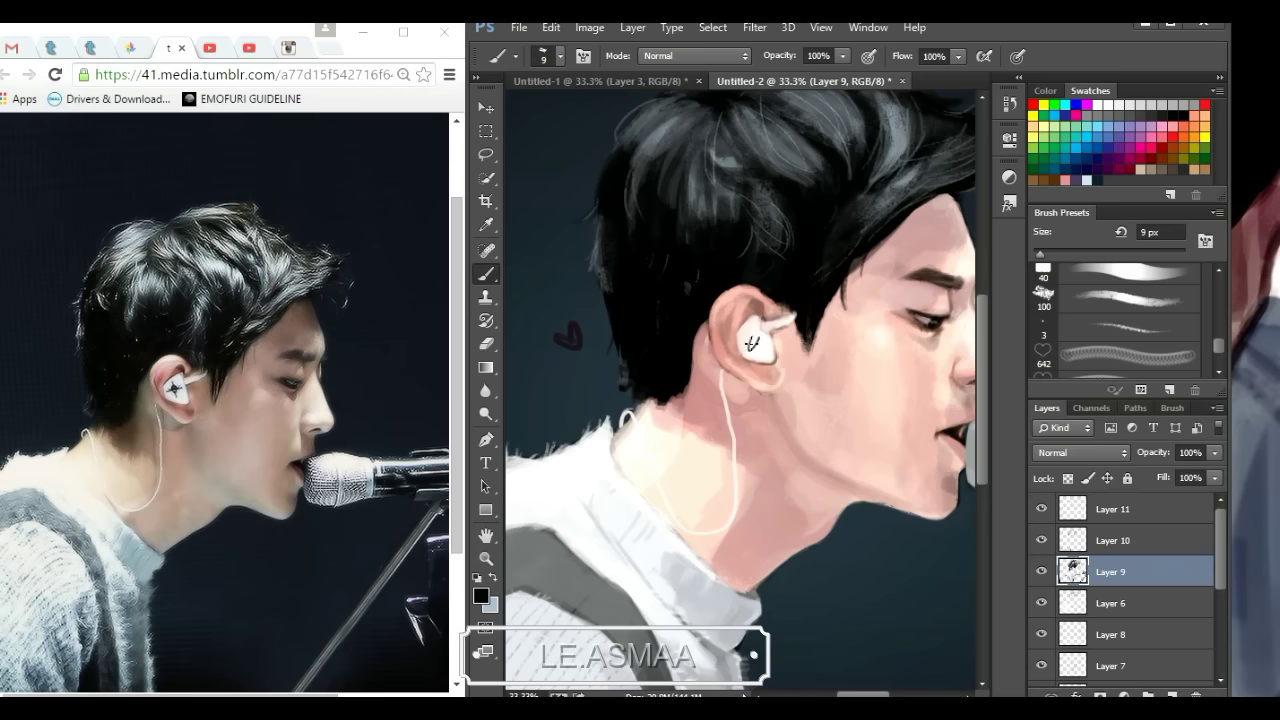
{"action": "key", "text": "ctrl+minus"}
{"action": "key", "text": "ctrl+minus"}
{"action": "key", "text": "ctrl+minus"}
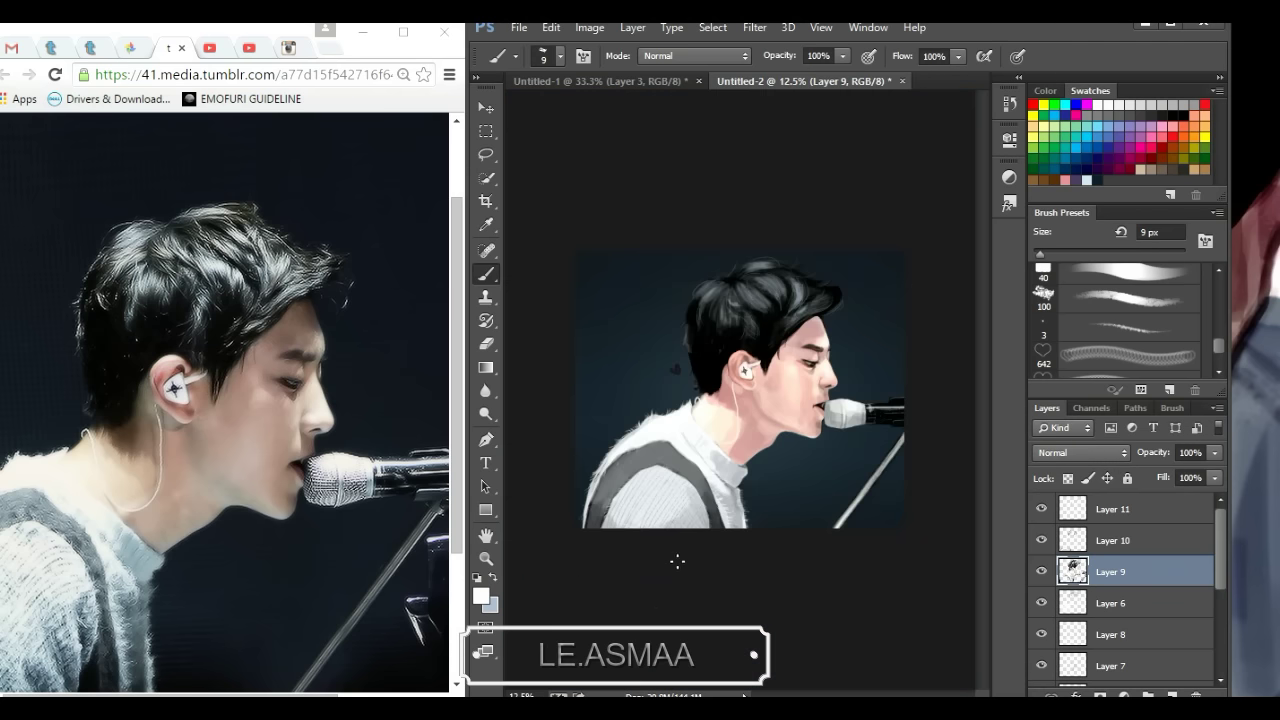
{"action": "key", "text": "alt+bracketright"}
{"action": "key", "text": "ctrl+plus"}
{"action": "key", "text": "ctrl+plus"}
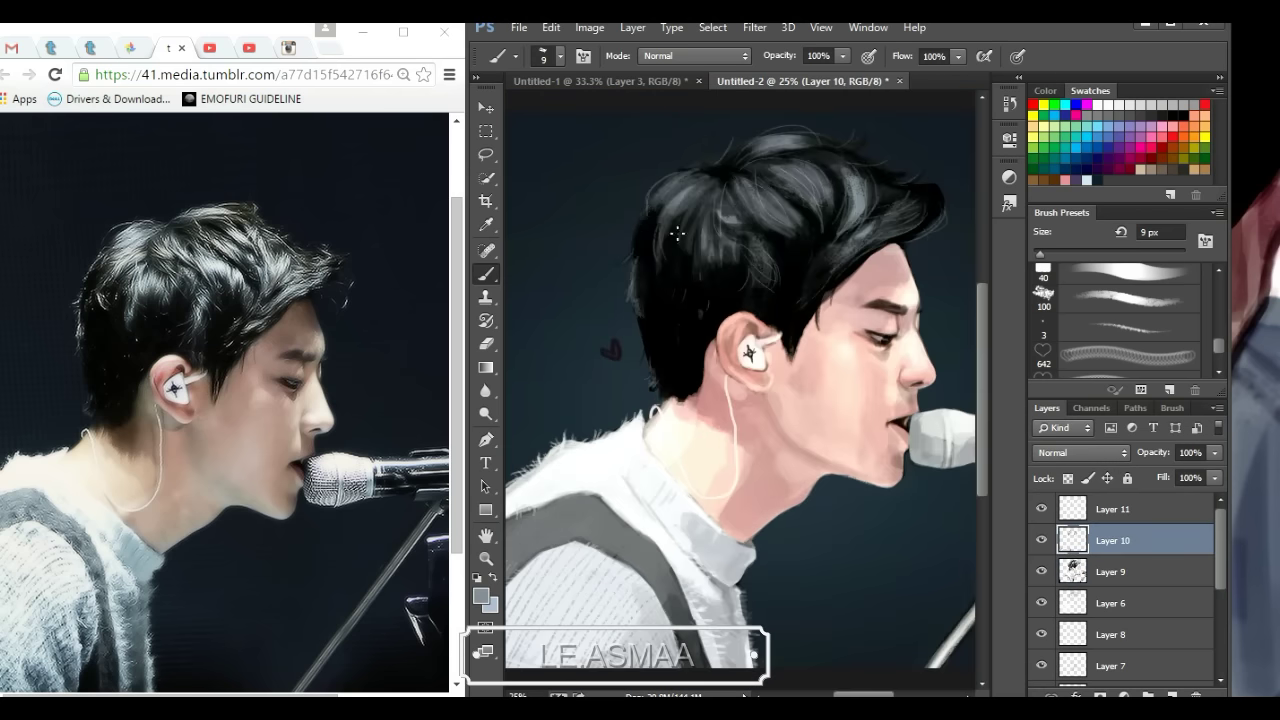
Step: Add the new empty Layer 12 and switch to the paint bucket fill
{"action": "key", "text": "ctrl+minus"}
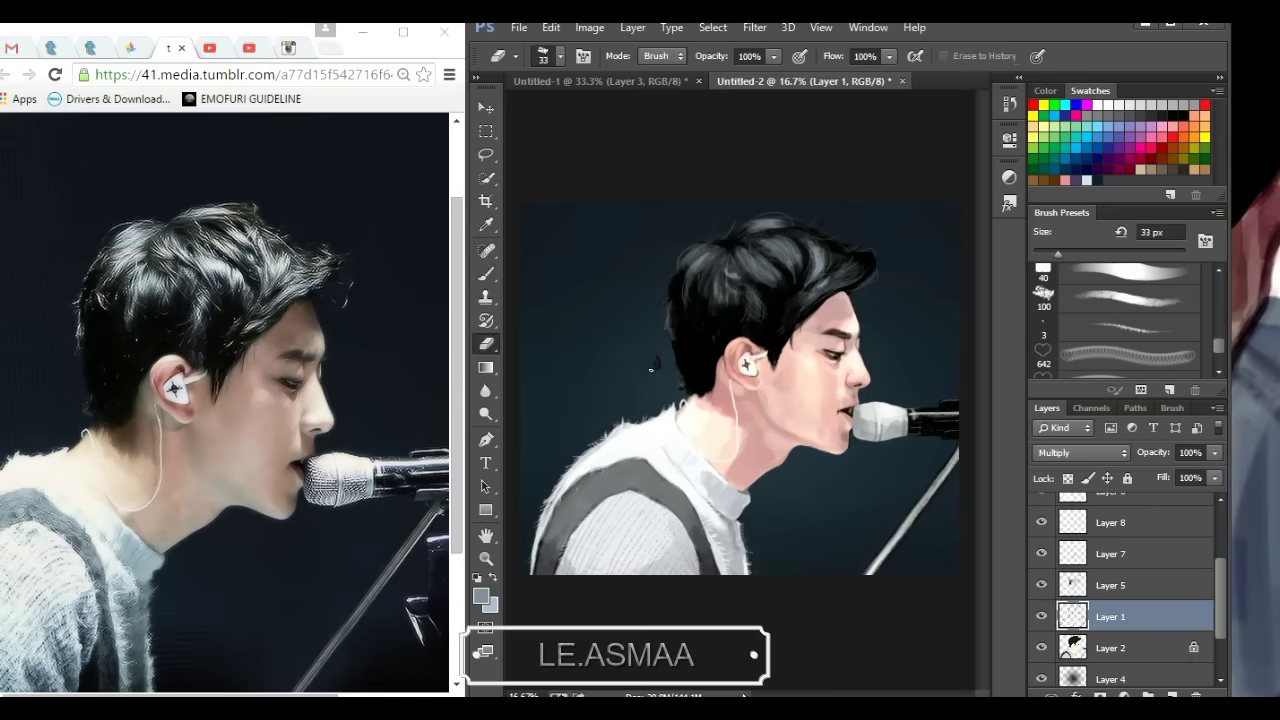
{"action": "scroll", "coordinate": [1120, 580], "scroll_direction": "down", "scroll_amount": 2}
{"action": "right_click", "coordinate": [486, 367]}
{"action": "left_click", "coordinate": [541, 383]}
Step: Cancel a free transform and clone-stamp the chin area on Layer 9
{"action": "key", "text": "ctrl+t"}
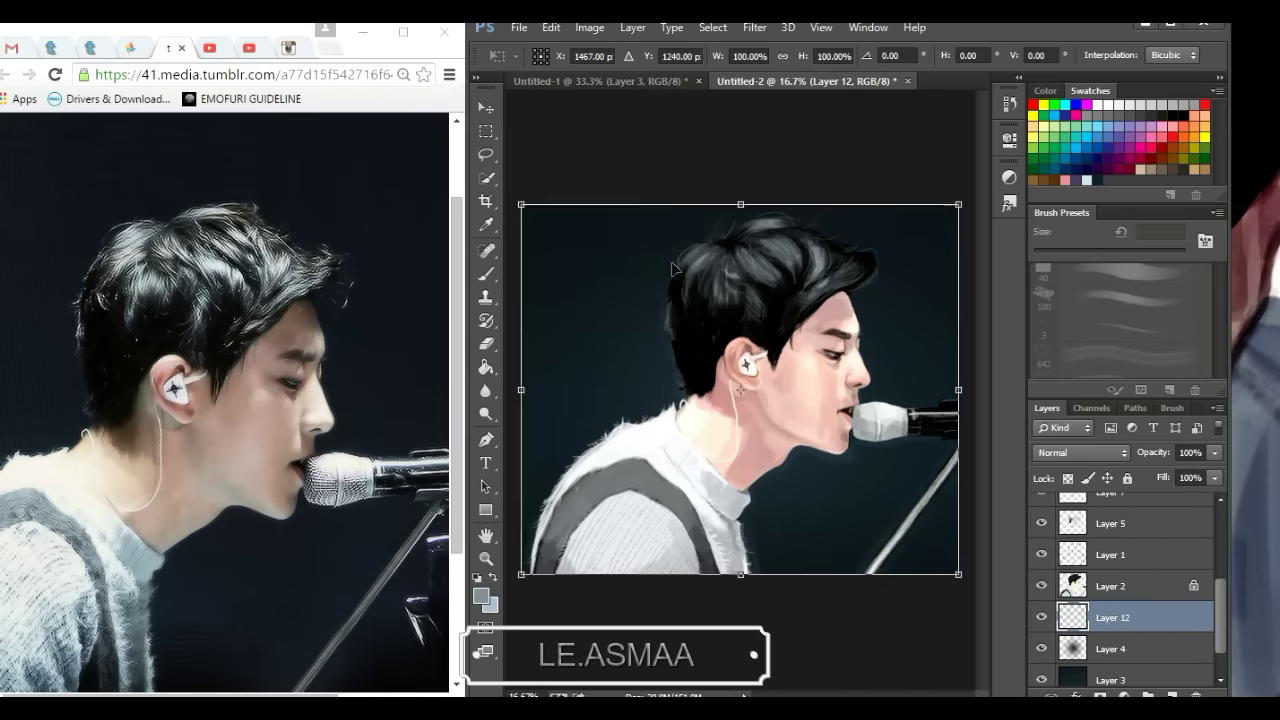
{"action": "key", "text": "Escape"}
{"action": "scroll", "coordinate": [1125, 543], "scroll_direction": "up", "scroll_amount": 3}
{"action": "left_click", "coordinate": [1110, 567]}
{"action": "key", "text": "s"}
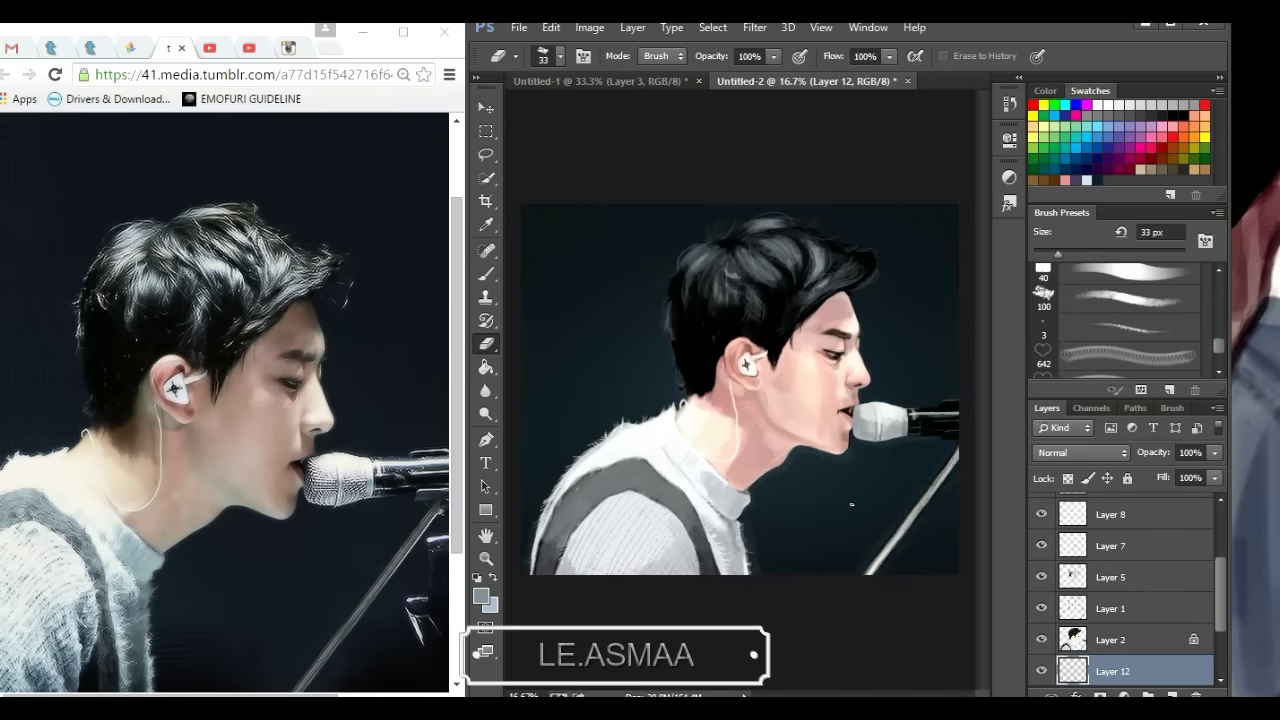
{"action": "scroll", "coordinate": [1125, 580], "scroll_direction": "up", "scroll_amount": 1}
{"action": "key", "text": "ctrl+plus"}
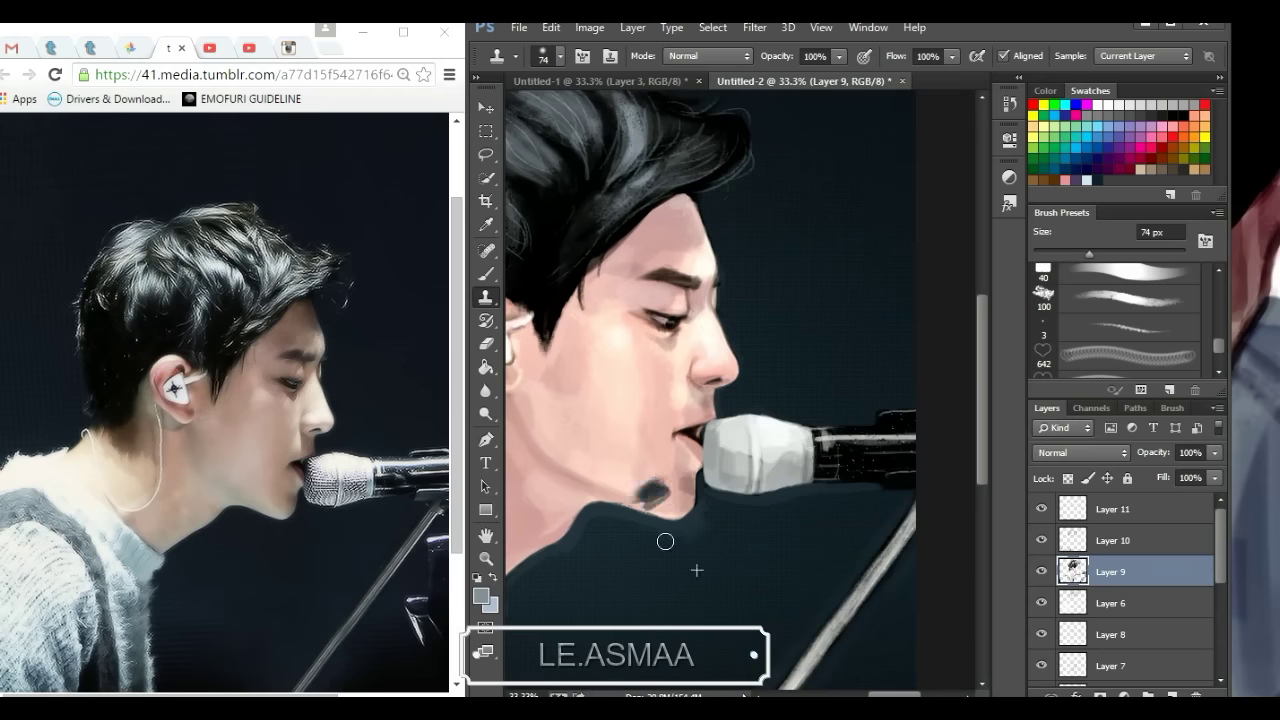
{"action": "key", "text": "ctrl+minus"}
Step: Save the painting as a JPEG named allofme
{"action": "left_click", "coordinate": [519, 27]}
{"action": "left_click", "coordinate": [560, 243]}
{"action": "left_click", "coordinate": [840, 373]}
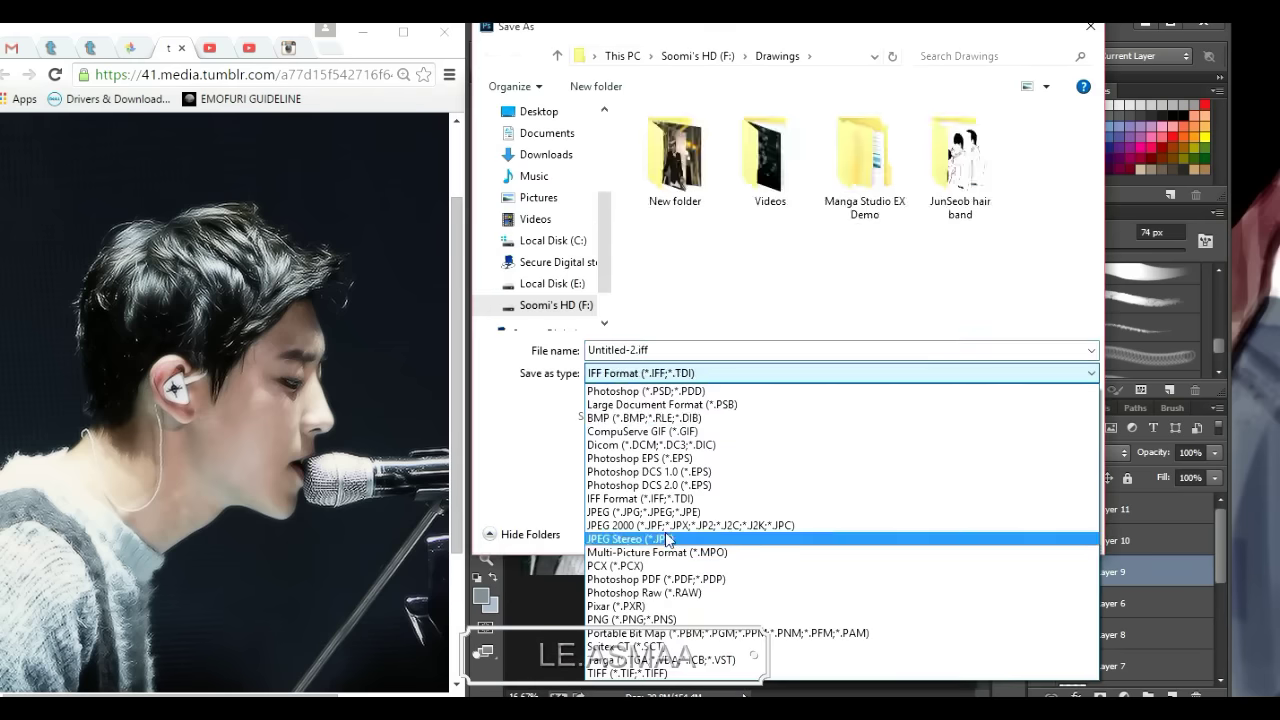
{"action": "left_click", "coordinate": [640, 517]}
{"action": "type", "text": "allofme"}
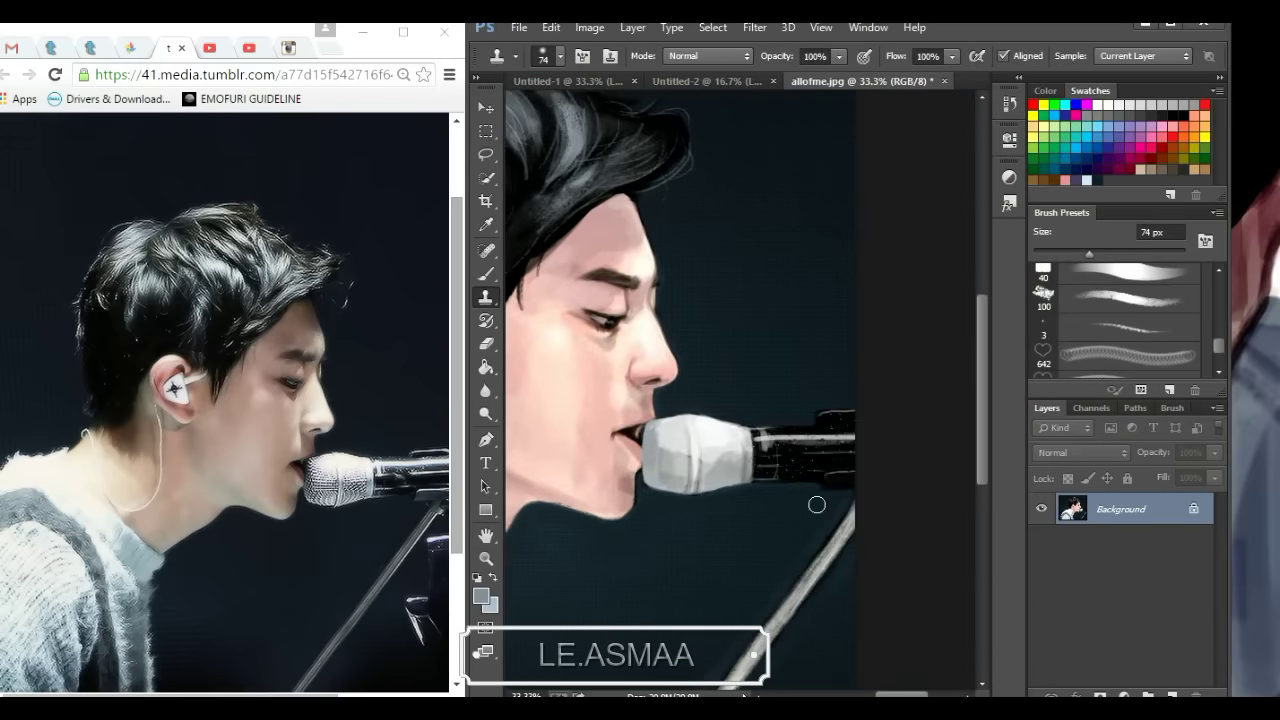
Step: Add a new Layer 1 and pick the 100 px brush preset
{"action": "scroll", "coordinate": [783, 583], "scroll_direction": "down", "scroll_amount": 5}
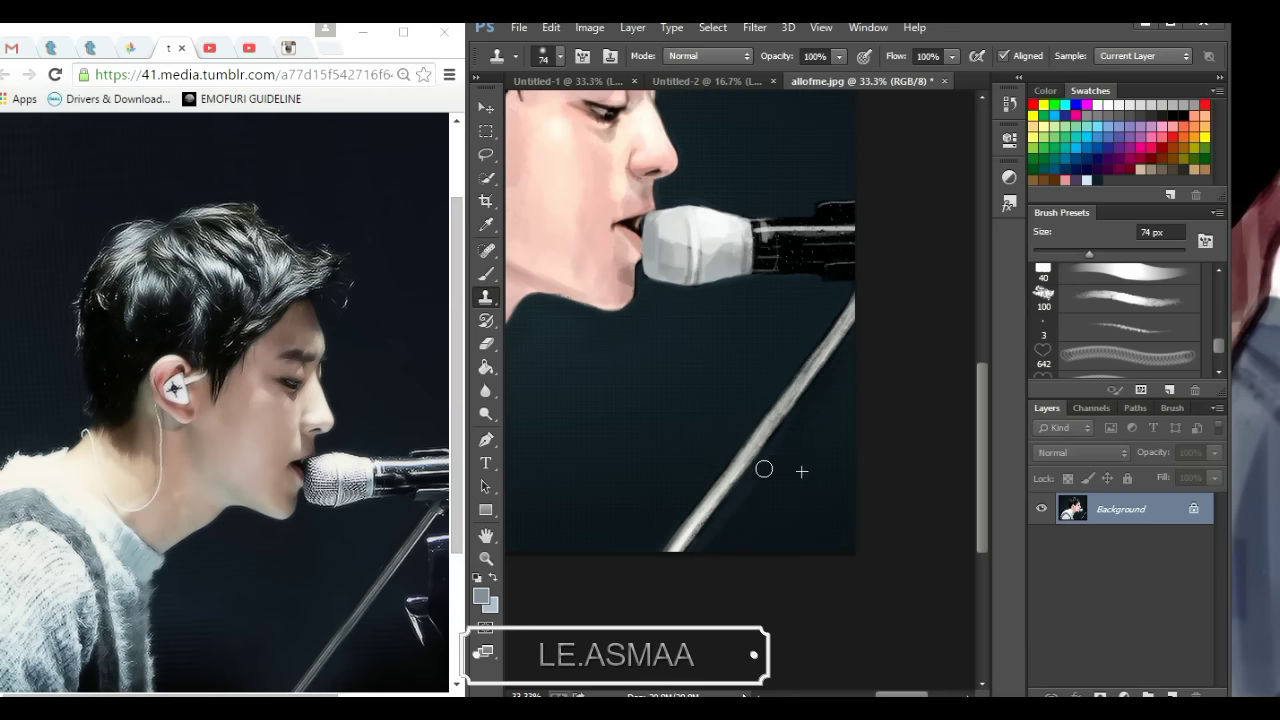
{"action": "scroll", "coordinate": [778, 493], "scroll_direction": "left", "scroll_amount": 3}
{"action": "scroll", "coordinate": [790, 500], "scroll_direction": "left", "scroll_amount": 3}
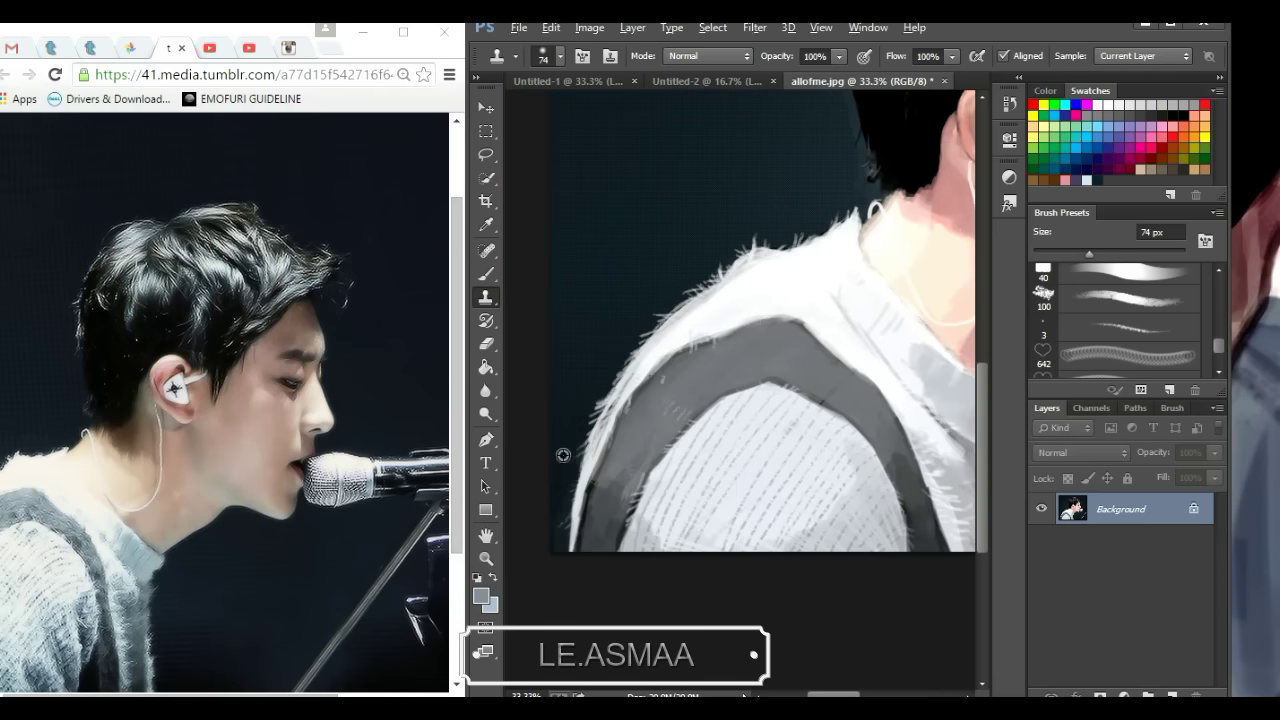
{"action": "scroll", "coordinate": [934, 505], "scroll_direction": "up", "scroll_amount": 5}
{"action": "scroll", "coordinate": [924, 495], "scroll_direction": "down", "scroll_amount": 2}
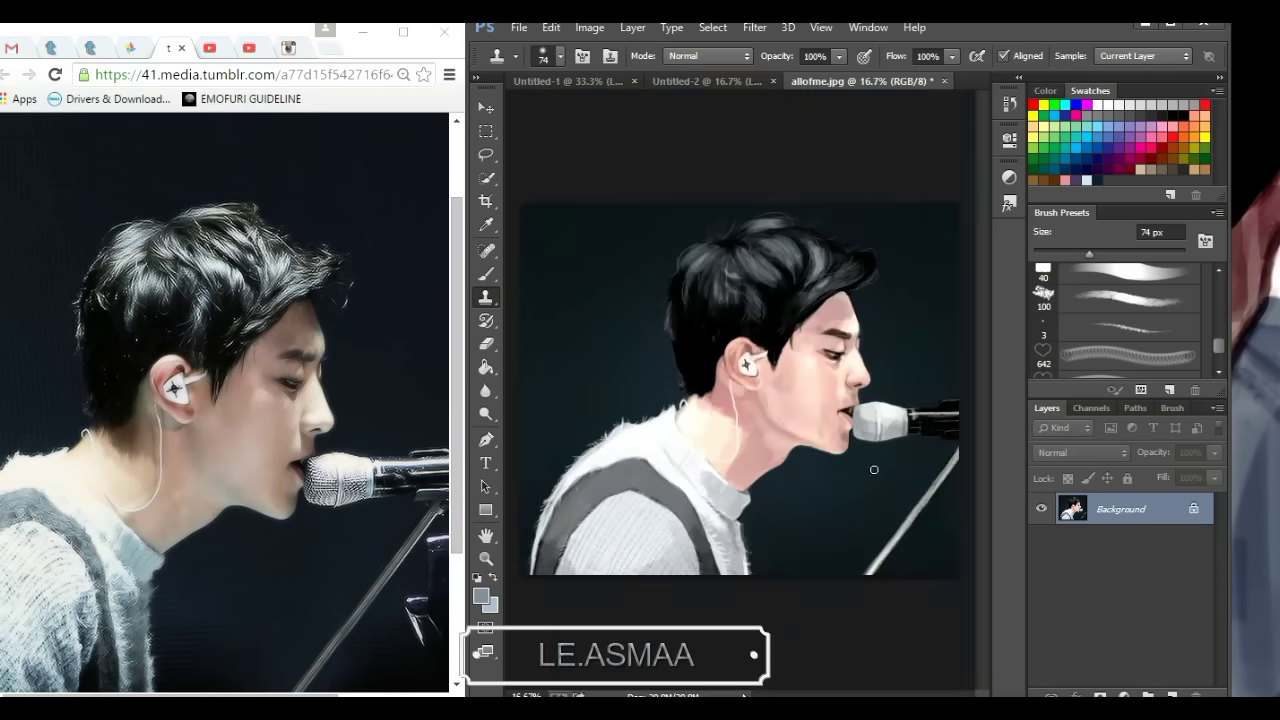
{"action": "scroll", "coordinate": [880, 400], "scroll_direction": "up", "scroll_amount": 2}
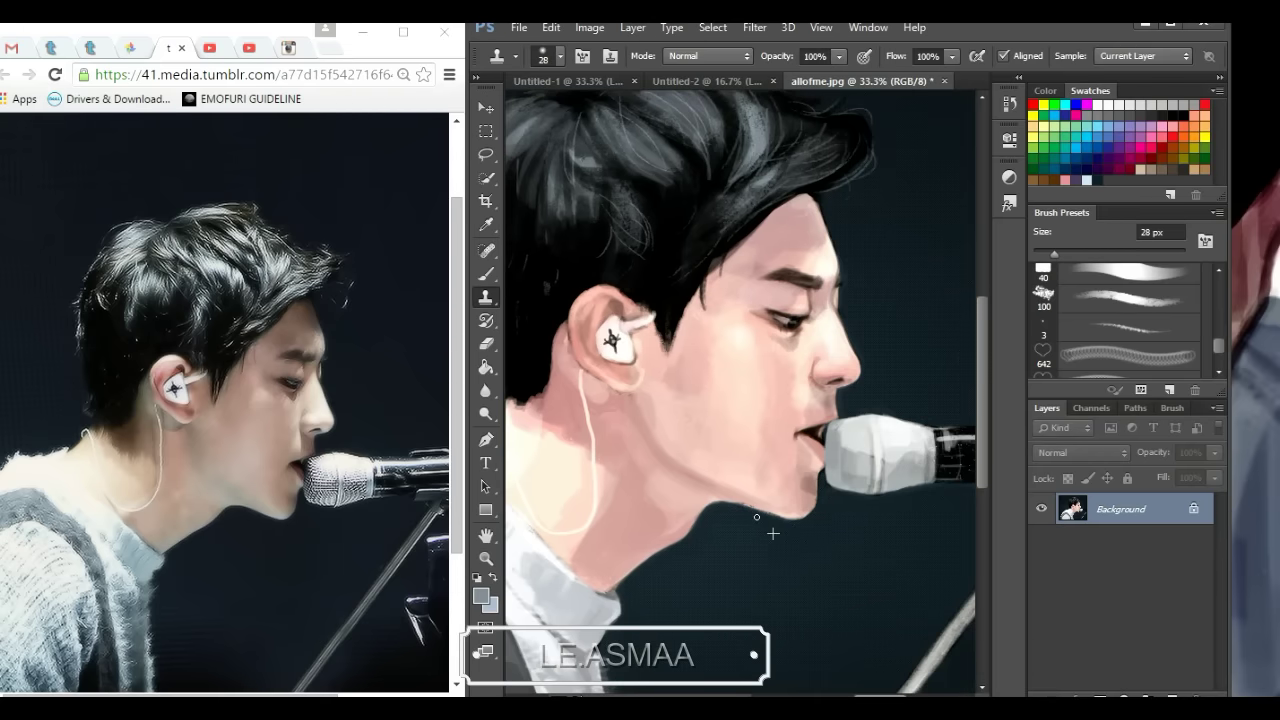
{"action": "scroll", "coordinate": [772, 533], "scroll_direction": "down", "scroll_amount": 2}
{"action": "key", "text": "ctrl+shift+n"}
{"action": "key", "text": "b"}
{"action": "left_click", "coordinate": [1044, 297]}
Step: Erase on the new layer, then select the Background and open Curves
{"action": "scroll", "coordinate": [912, 414], "scroll_direction": "up", "scroll_amount": 1}
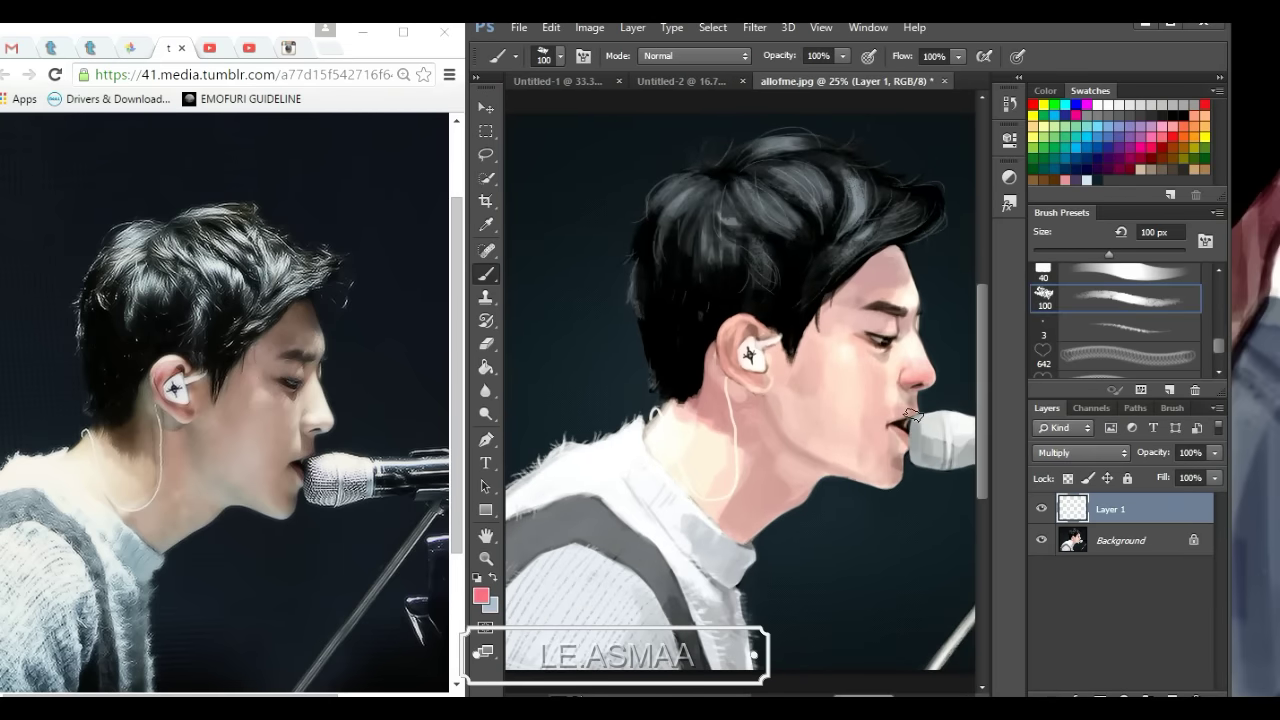
{"action": "key", "text": "e"}
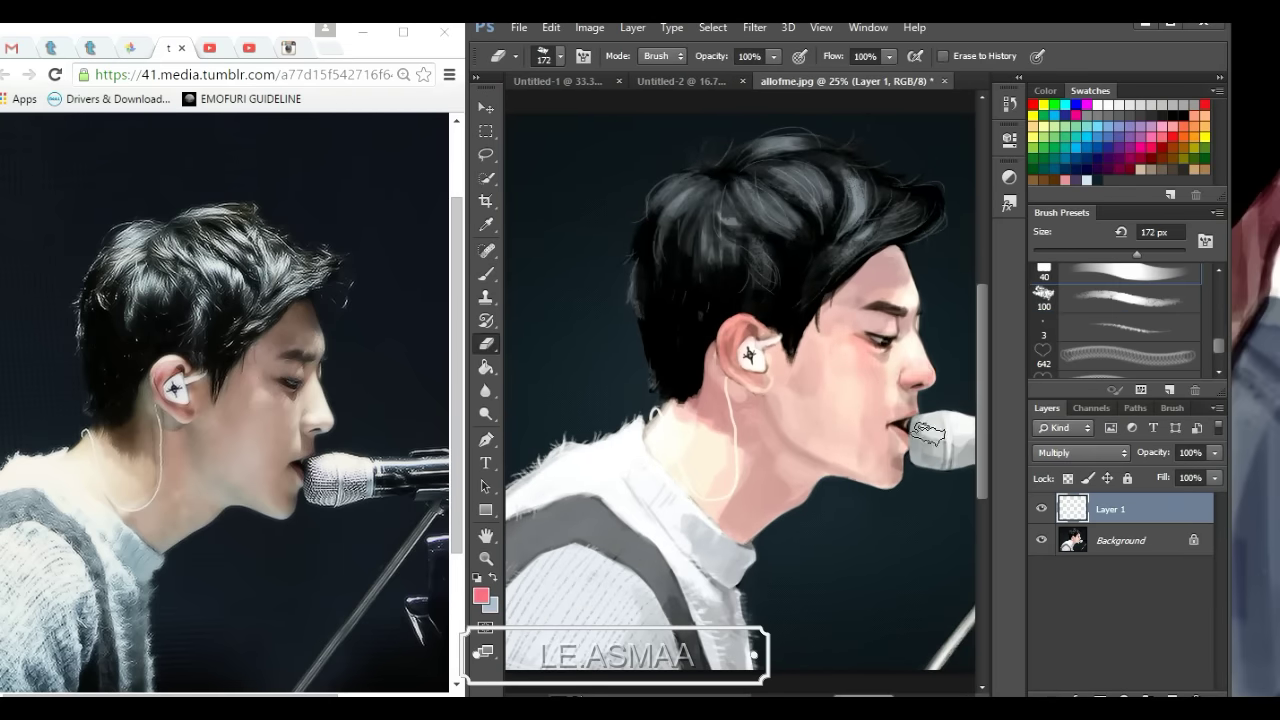
{"action": "scroll", "coordinate": [928, 432], "scroll_direction": "down", "scroll_amount": 2}
{"action": "scroll", "coordinate": [908, 618], "scroll_direction": "up", "scroll_amount": 2}
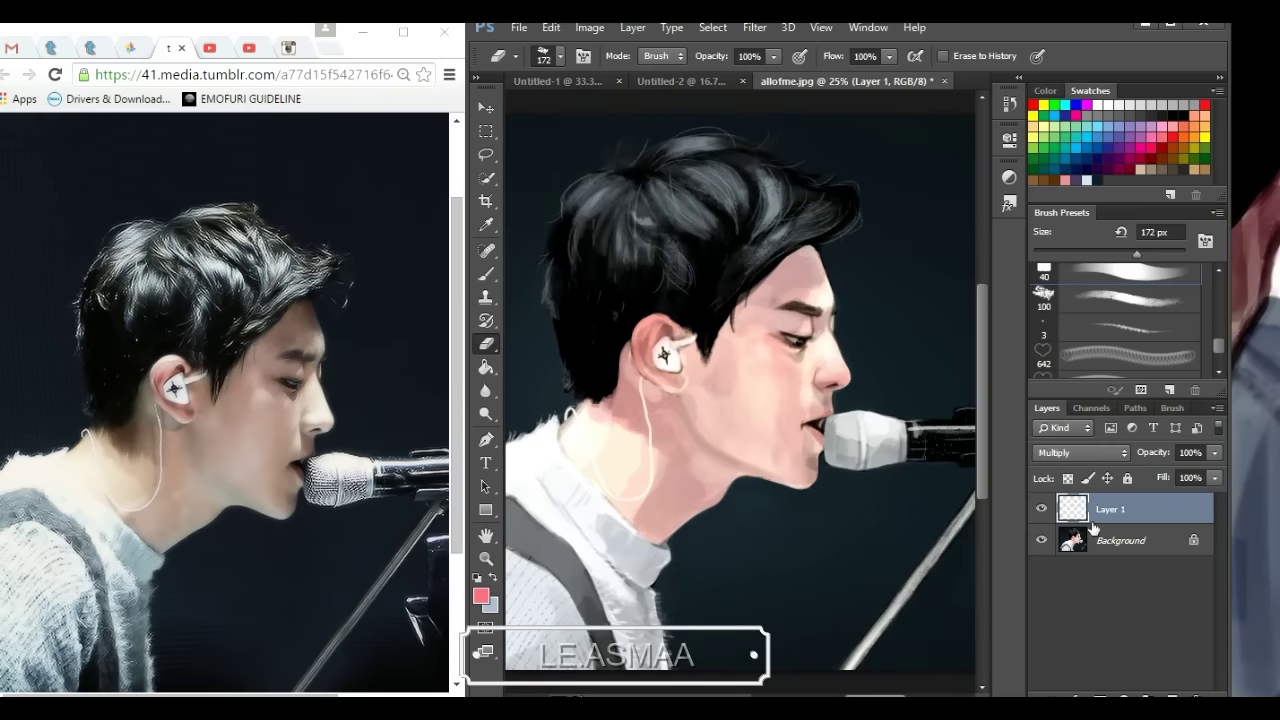
{"action": "left_click", "coordinate": [1120, 540]}
{"action": "key", "text": "ctrl+m"}
Step: Pull the dark curve point down to deepen shadows and apply Curves
{"action": "left_click_drag", "start_coordinate": [967, 350], "coordinate": [967, 357]}
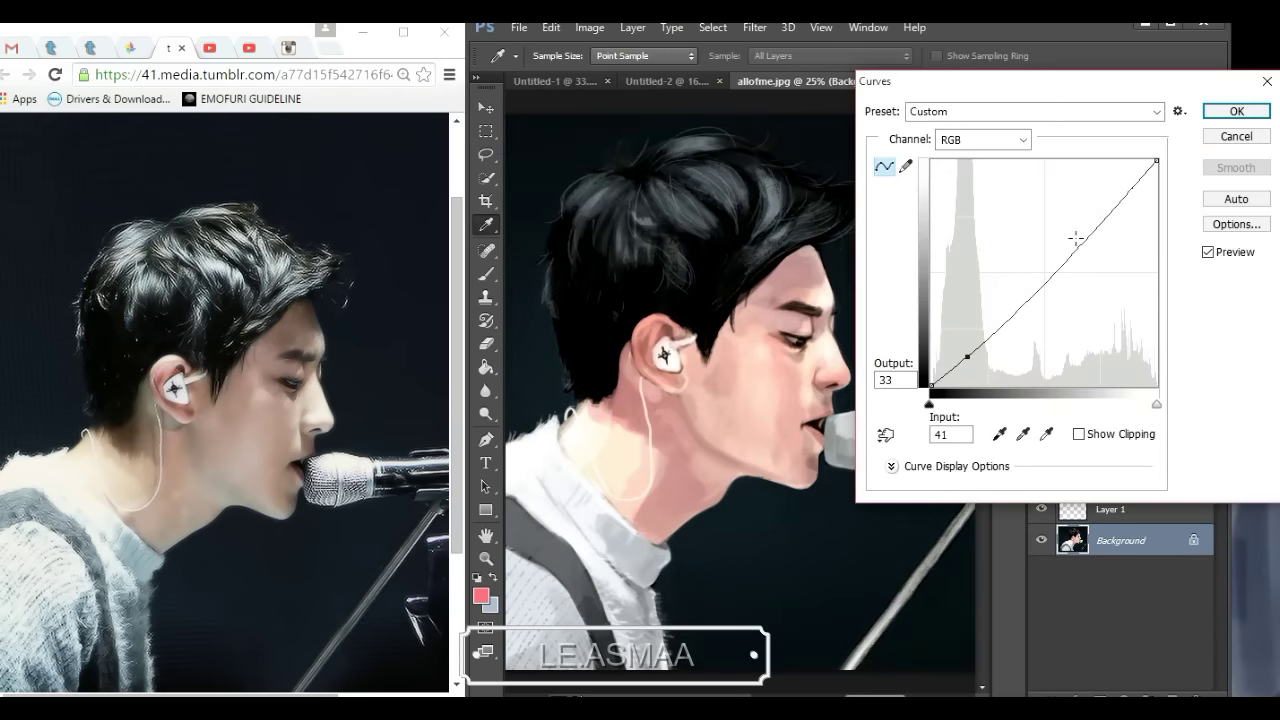
{"action": "key", "text": "Return"}
{"action": "left_click", "coordinate": [589, 27]}
Step: Brighten highlights with Levels at input 0, 0.93, 243
{"action": "left_click", "coordinate": [400, 91]}
{"action": "left_click_drag", "start_coordinate": [1154, 323], "coordinate": [1145, 323]}
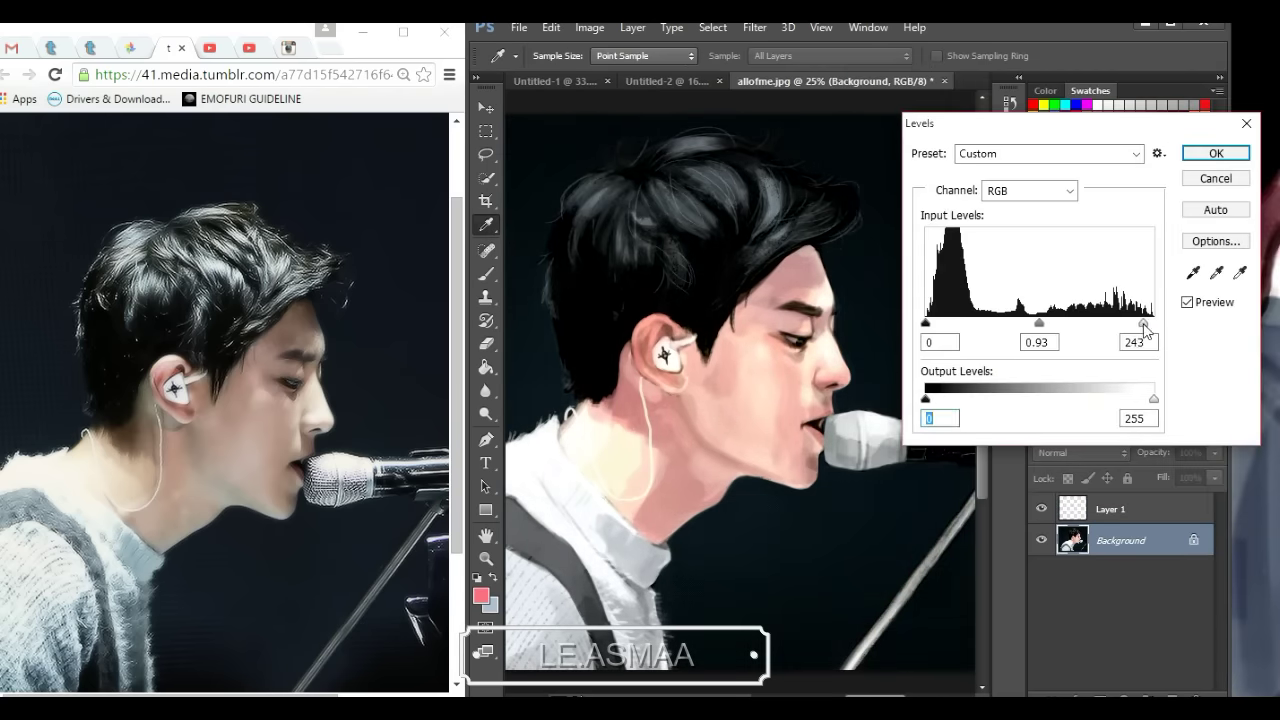
{"action": "key", "text": "Return"}
{"action": "key", "text": "b"}
{"action": "scroll", "coordinate": [982, 378], "scroll_direction": "down", "scroll_amount": 2}
{"action": "scroll", "coordinate": [749, 434], "scroll_direction": "up", "scroll_amount": 2}
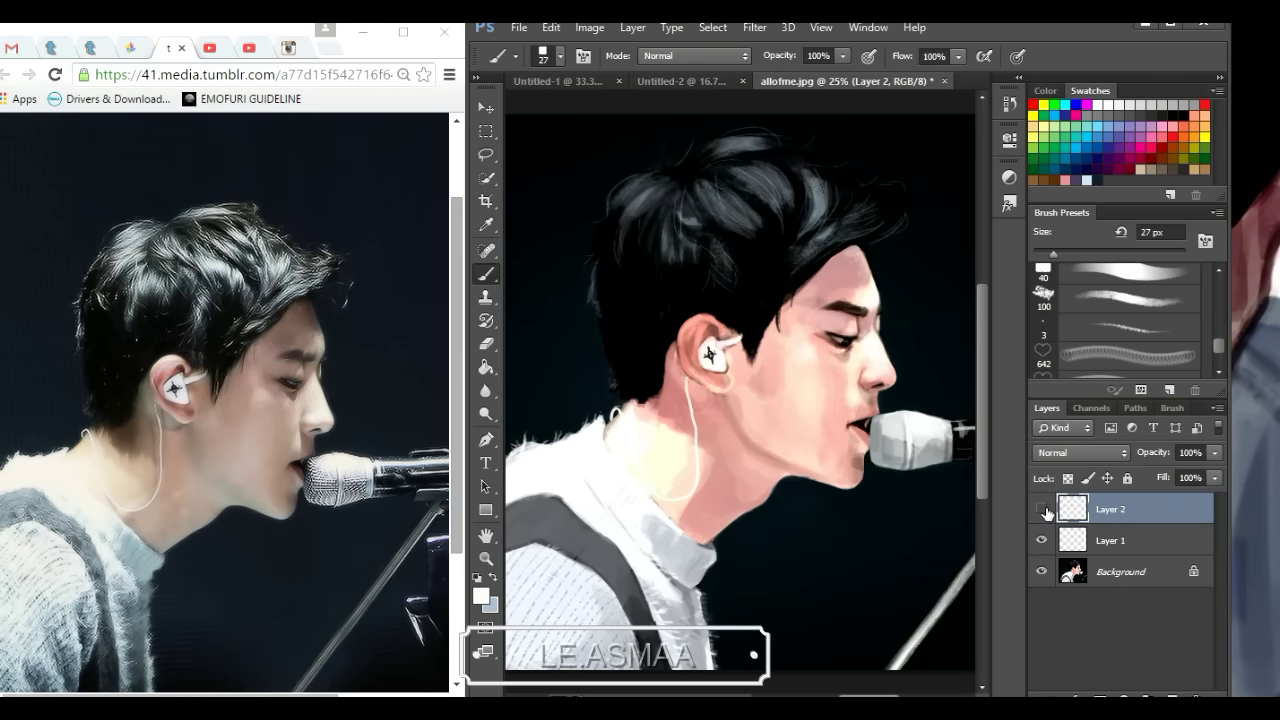
Step: Paint and erase soft light around the neck on Layer 2 with a 91–151 px brush
{"action": "left_click", "coordinate": [1120, 571]}
{"action": "left_click_drag", "start_coordinate": [1053, 253], "coordinate": [1101, 253]}
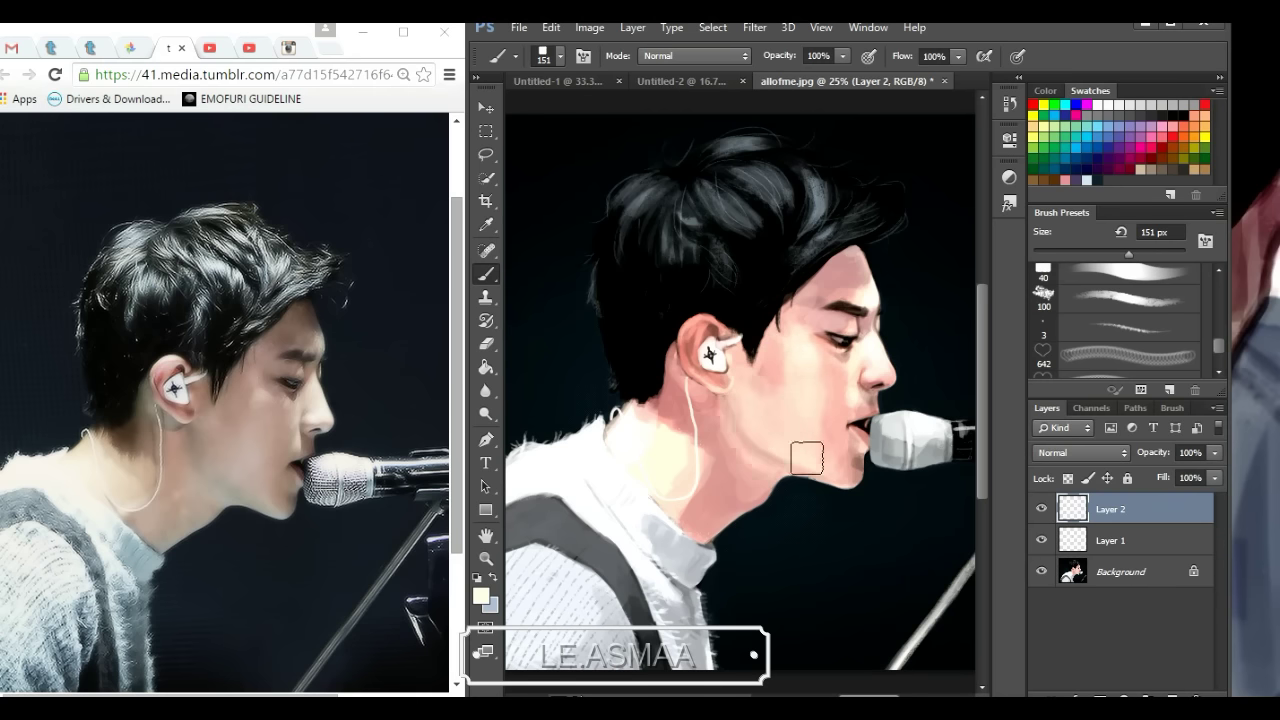
{"action": "key", "text": "e"}
{"action": "key", "text": "b"}
{"action": "key", "text": "e"}
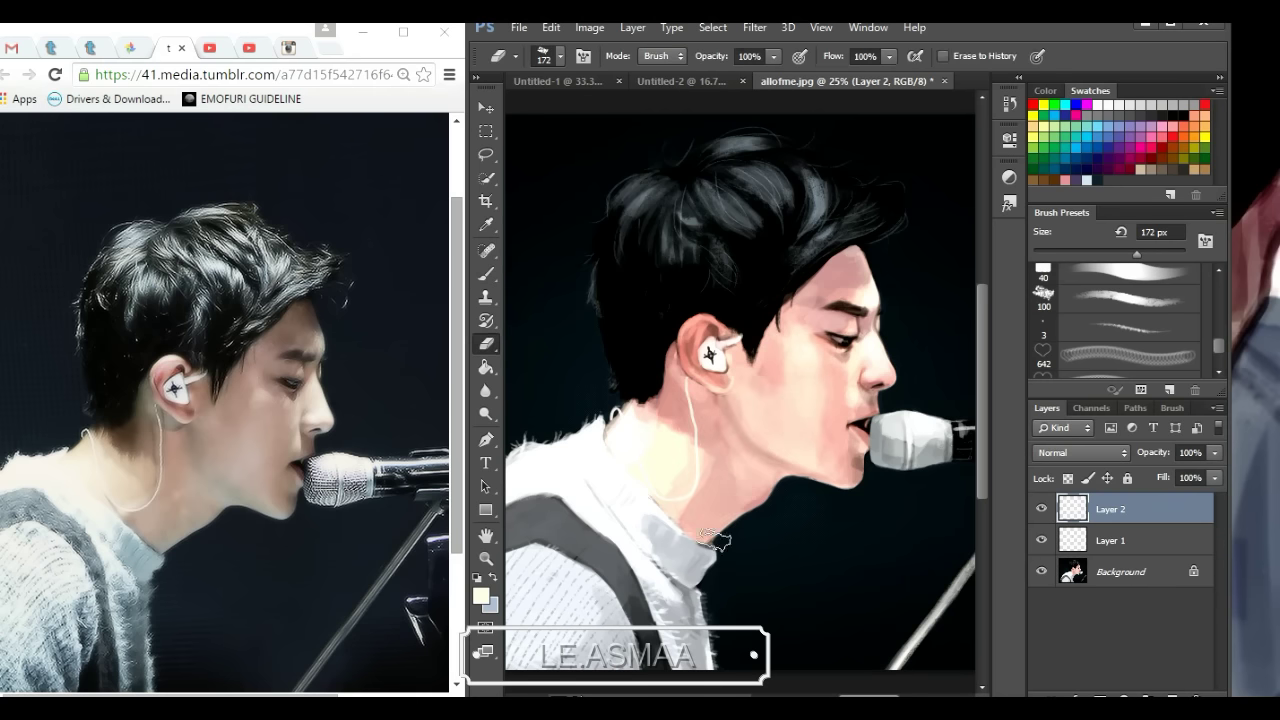
{"action": "key", "text": "b"}
Step: Add Layer 3 in Multiply mode with a light teal colour and a 404 px brush
{"action": "left_click", "coordinate": [1169, 389]}
{"action": "key", "text": "x"}
{"action": "left_click", "coordinate": [1080, 452]}
{"action": "left_click", "coordinate": [1071, 320]}
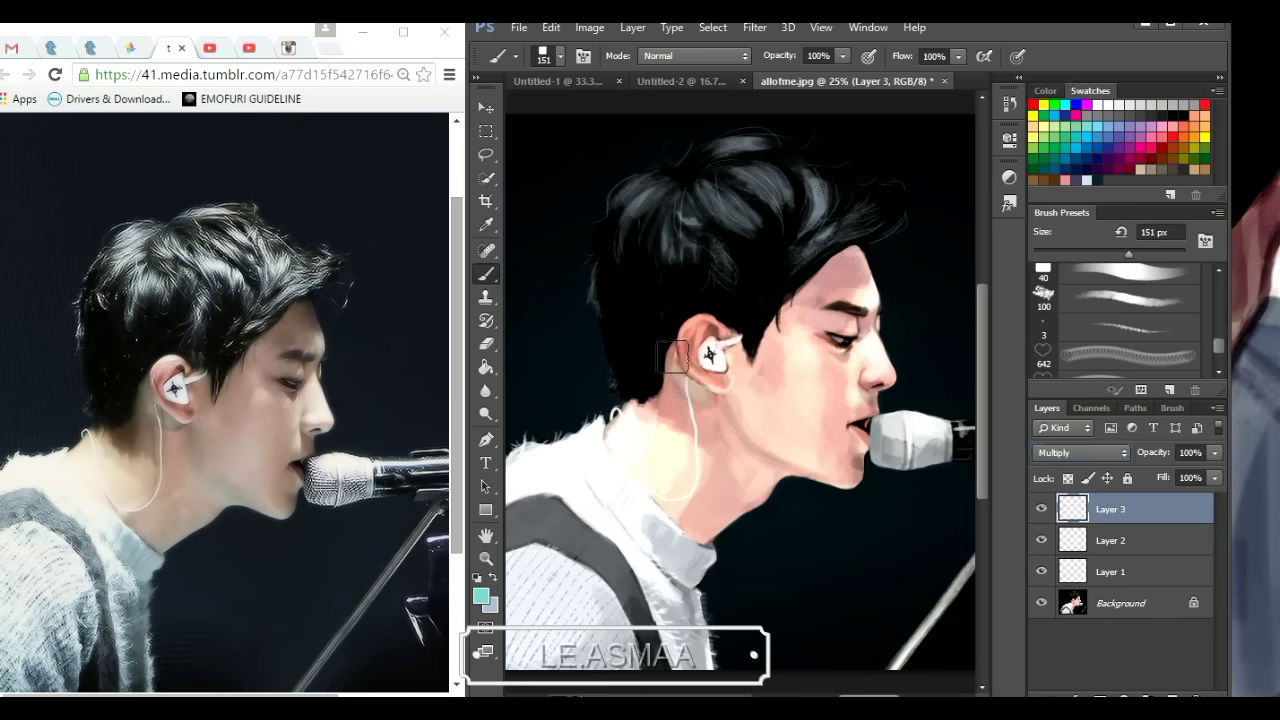
{"action": "key", "text": "bracketright"}
{"action": "key", "text": "bracketright"}
{"action": "key", "text": "bracketright"}
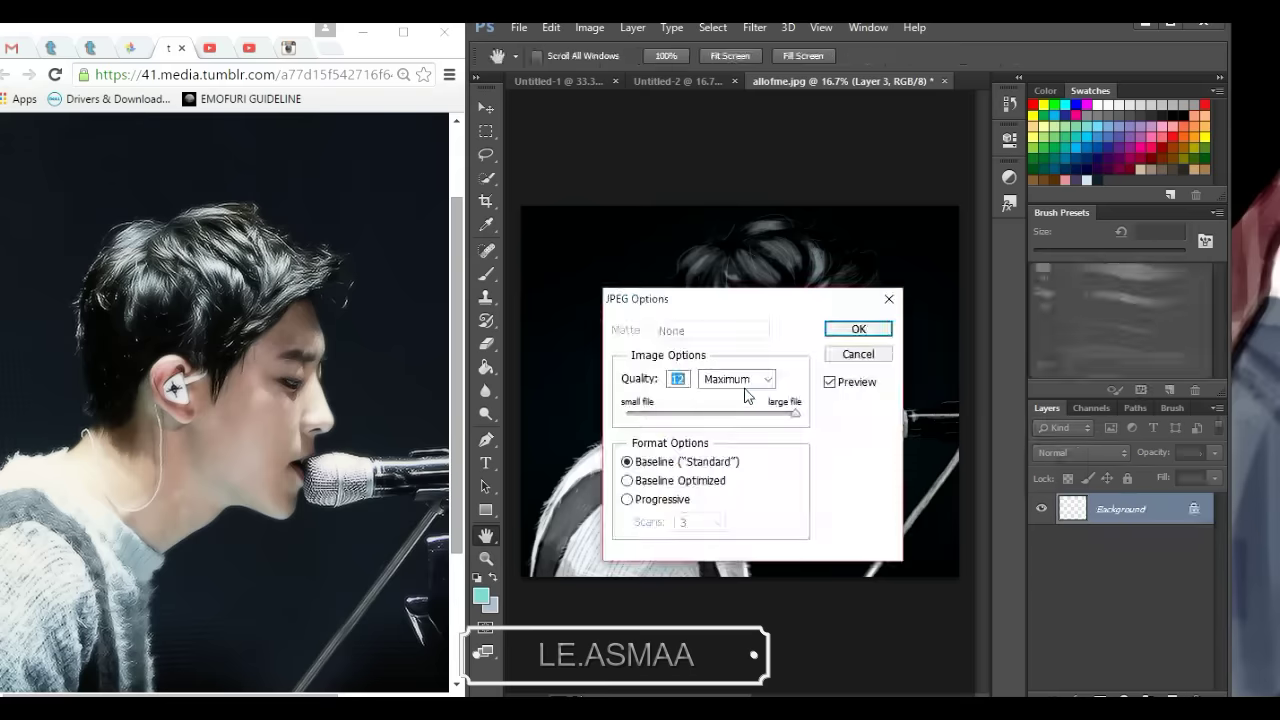
Step: Save at maximum JPEG quality, then apply Exposure with gamma 0.94
{"action": "left_click", "coordinate": [425, 295]}
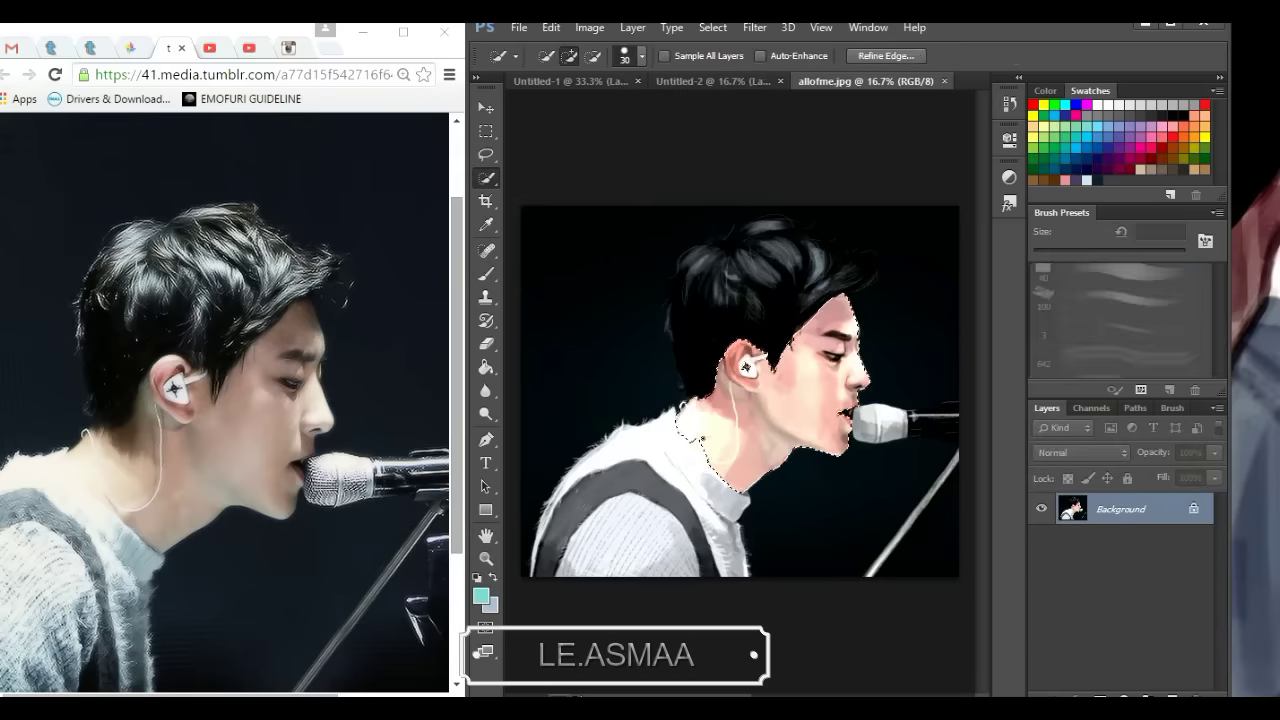
{"action": "left_click", "coordinate": [589, 27]}
{"action": "left_click", "coordinate": [840, 140]}
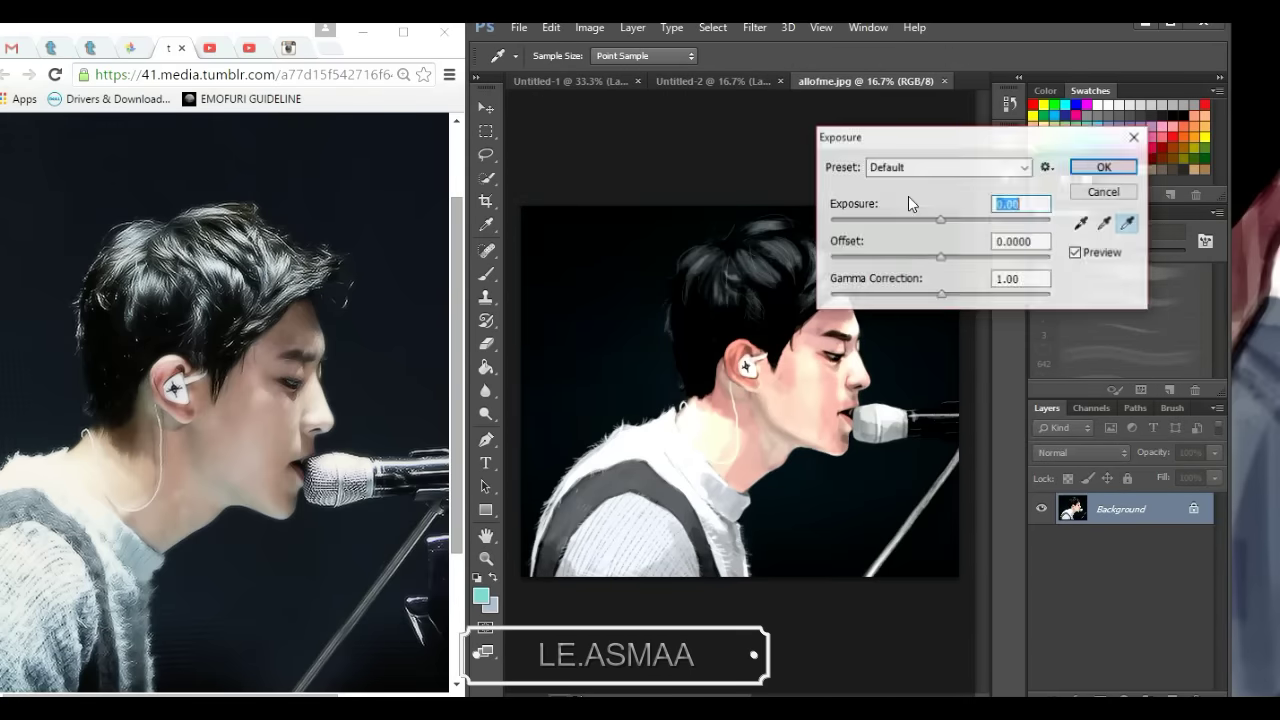
{"action": "left_click_drag", "start_coordinate": [940, 295], "coordinate": [945, 295]}
{"action": "left_click_drag", "start_coordinate": [940, 219], "coordinate": [943, 219]}
{"action": "left_click", "coordinate": [1104, 166]}
Step: Set Levels input white to 210 and output white to 233
{"action": "left_click", "coordinate": [589, 27]}
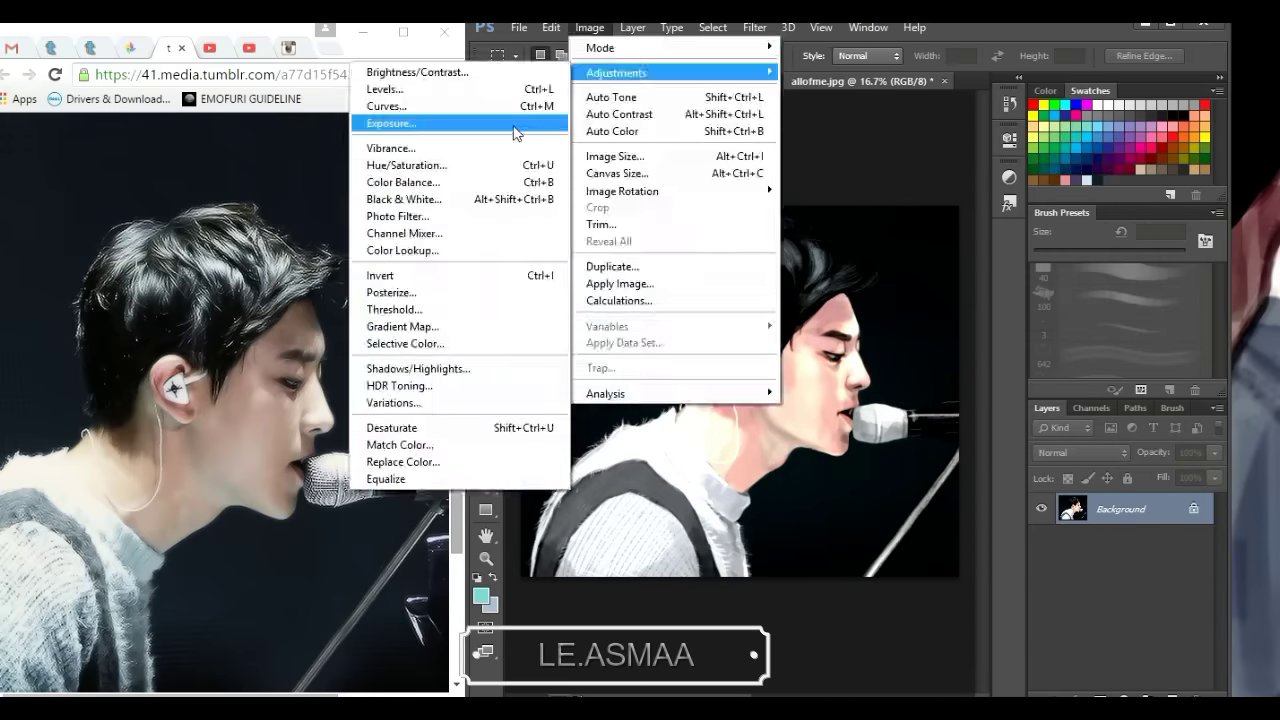
{"action": "left_click", "coordinate": [545, 89]}
{"action": "left_click_drag", "start_coordinate": [1155, 337], "coordinate": [1115, 337]}
{"action": "left_click_drag", "start_coordinate": [1155, 409], "coordinate": [1137, 409]}
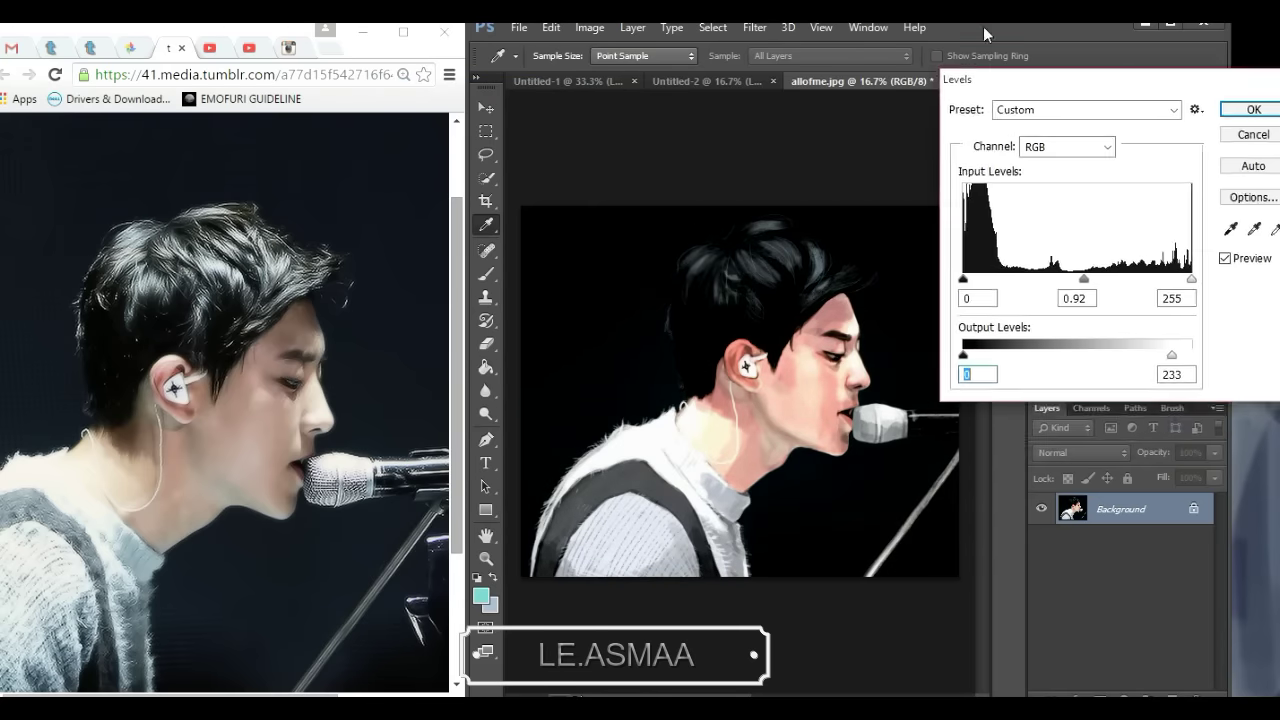